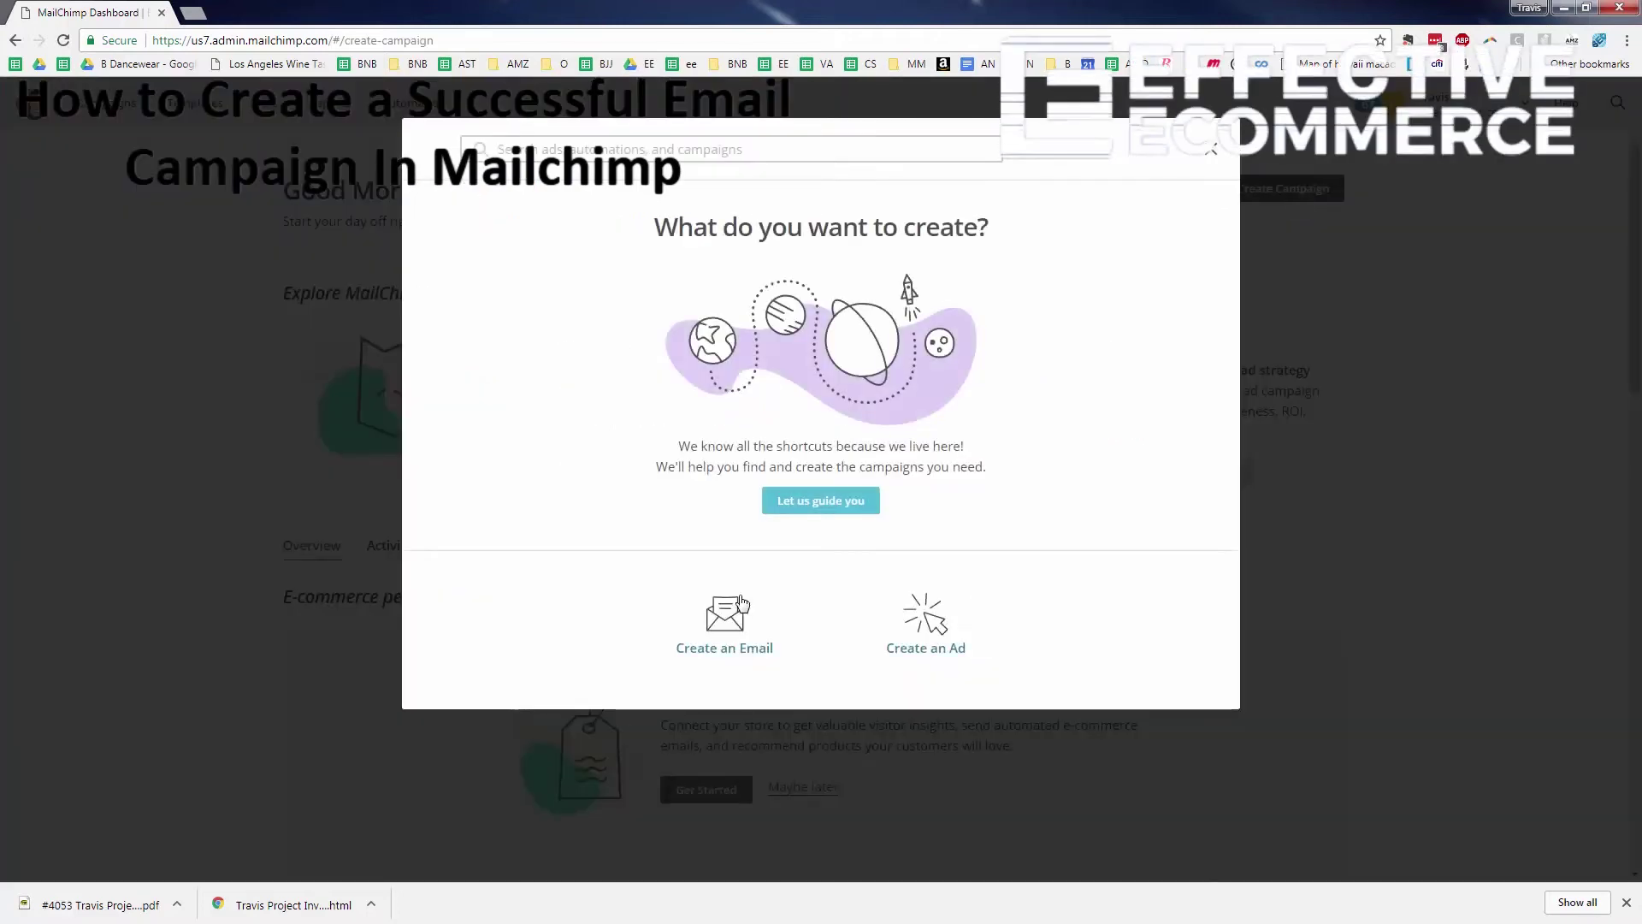
# - Create an A/B Test email campaign named "25K 2" and begin its setup
pyautogui.click(728, 638)
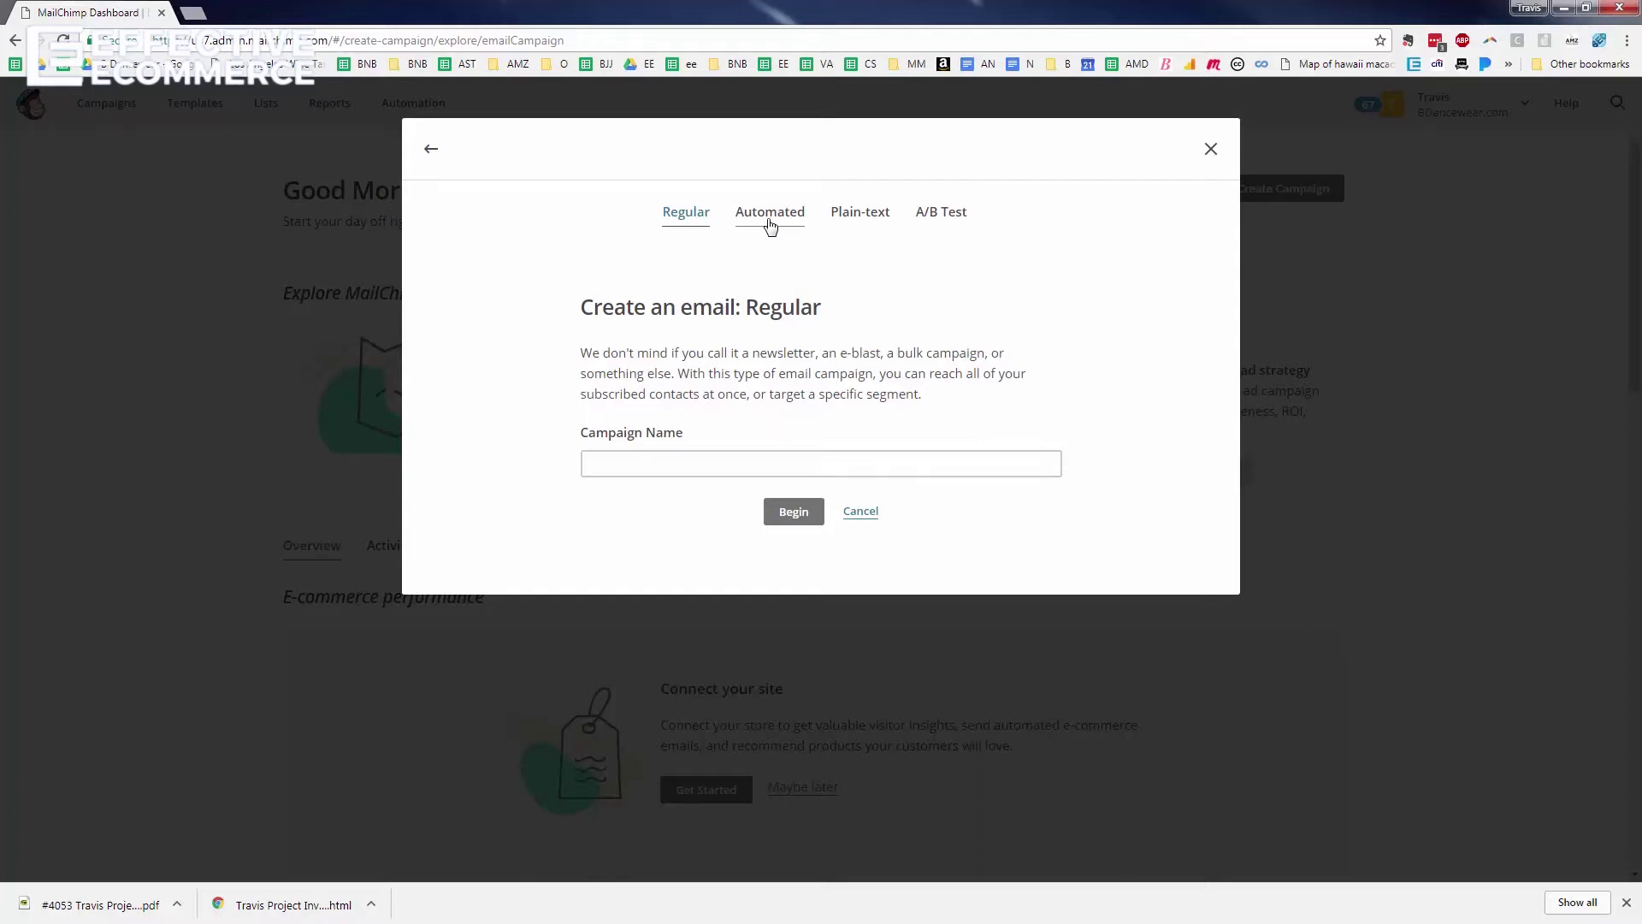
pyautogui.click(945, 219)
pyautogui.click(737, 466)
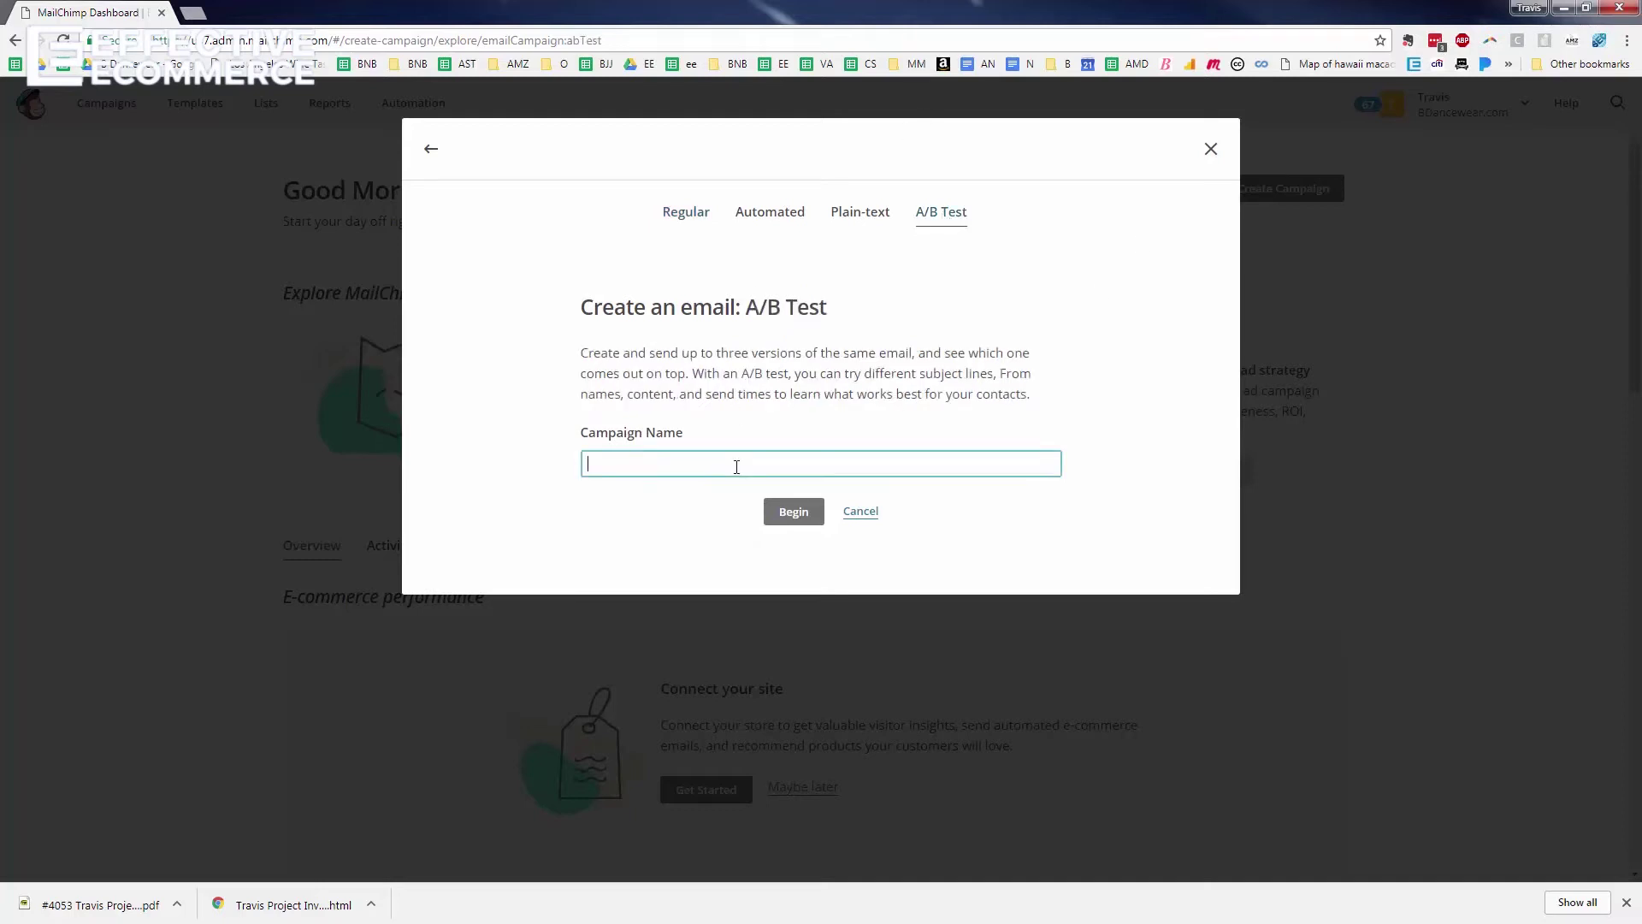
pyautogui.write('25K 2')
pyautogui.click(794, 517)
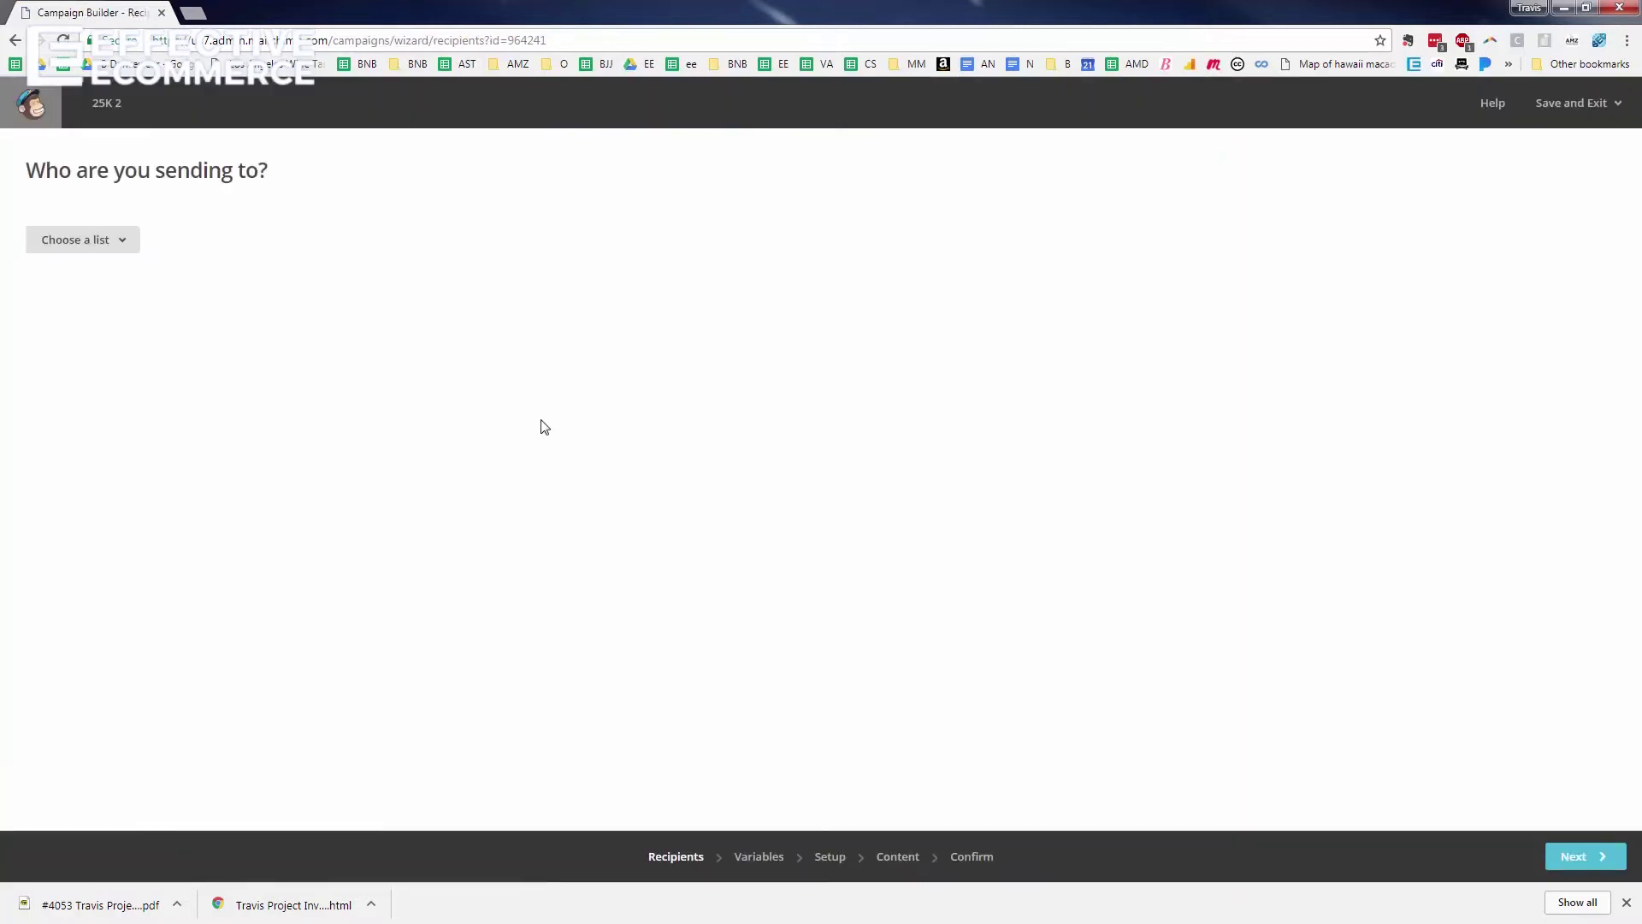
# - Choose the Effective Ecommerce list as the campaign's recipients
pyautogui.click(116, 243)
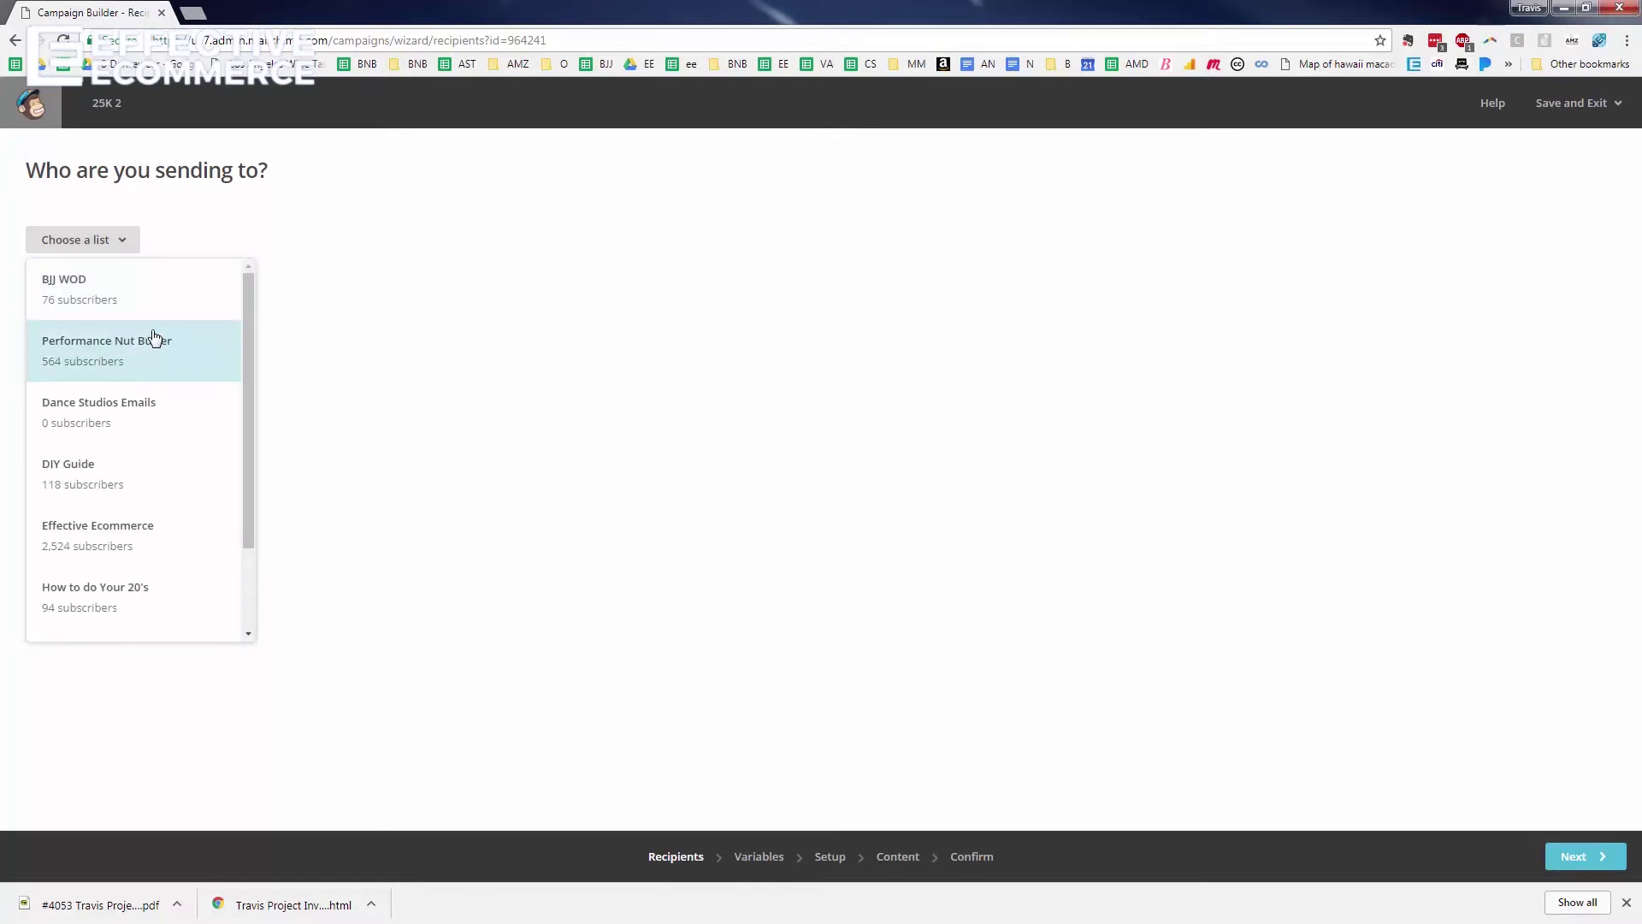
pyautogui.scroll(-3, 154, 338)
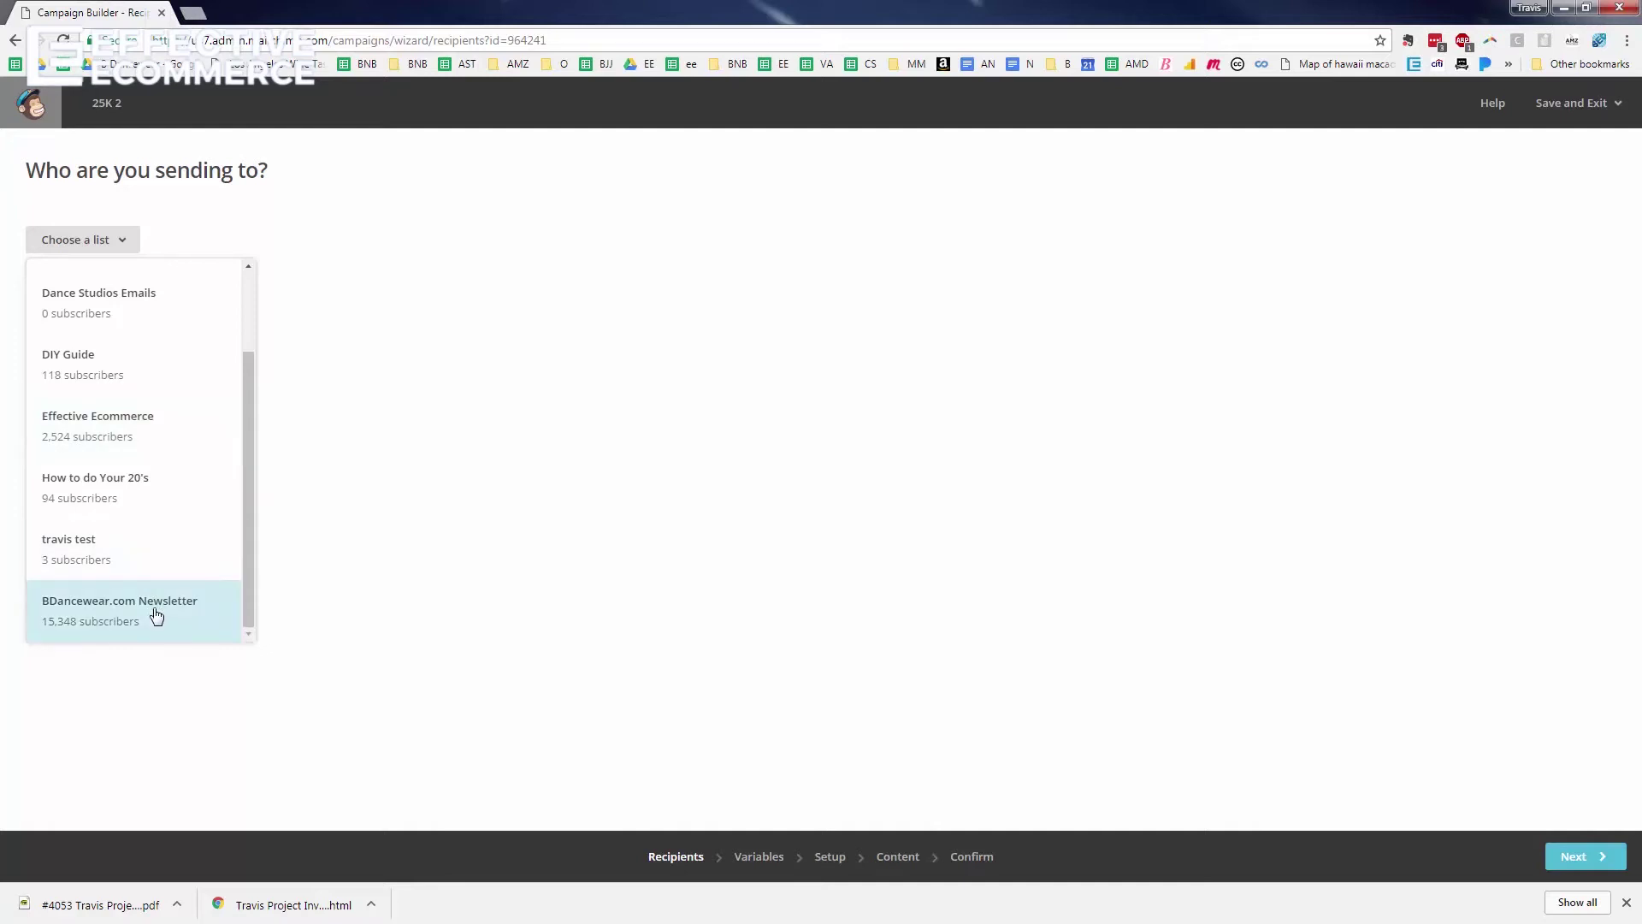
pyautogui.click(107, 427)
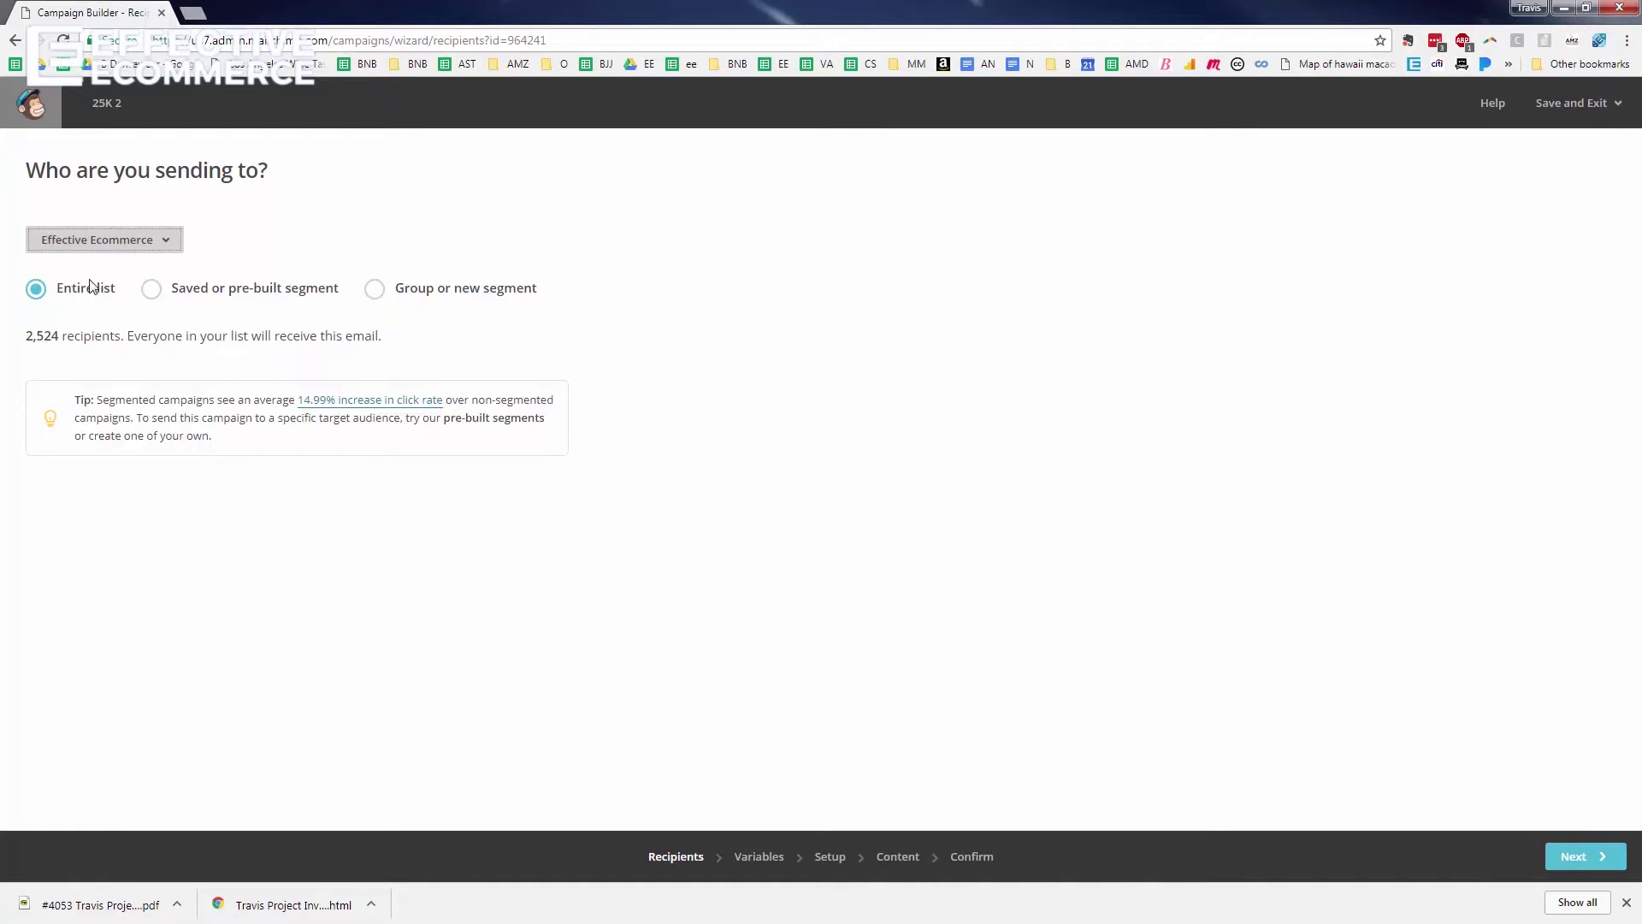
# - Look through the saved and pre-built segments and switch the audience to a group or new segment
pyautogui.click(150, 290)
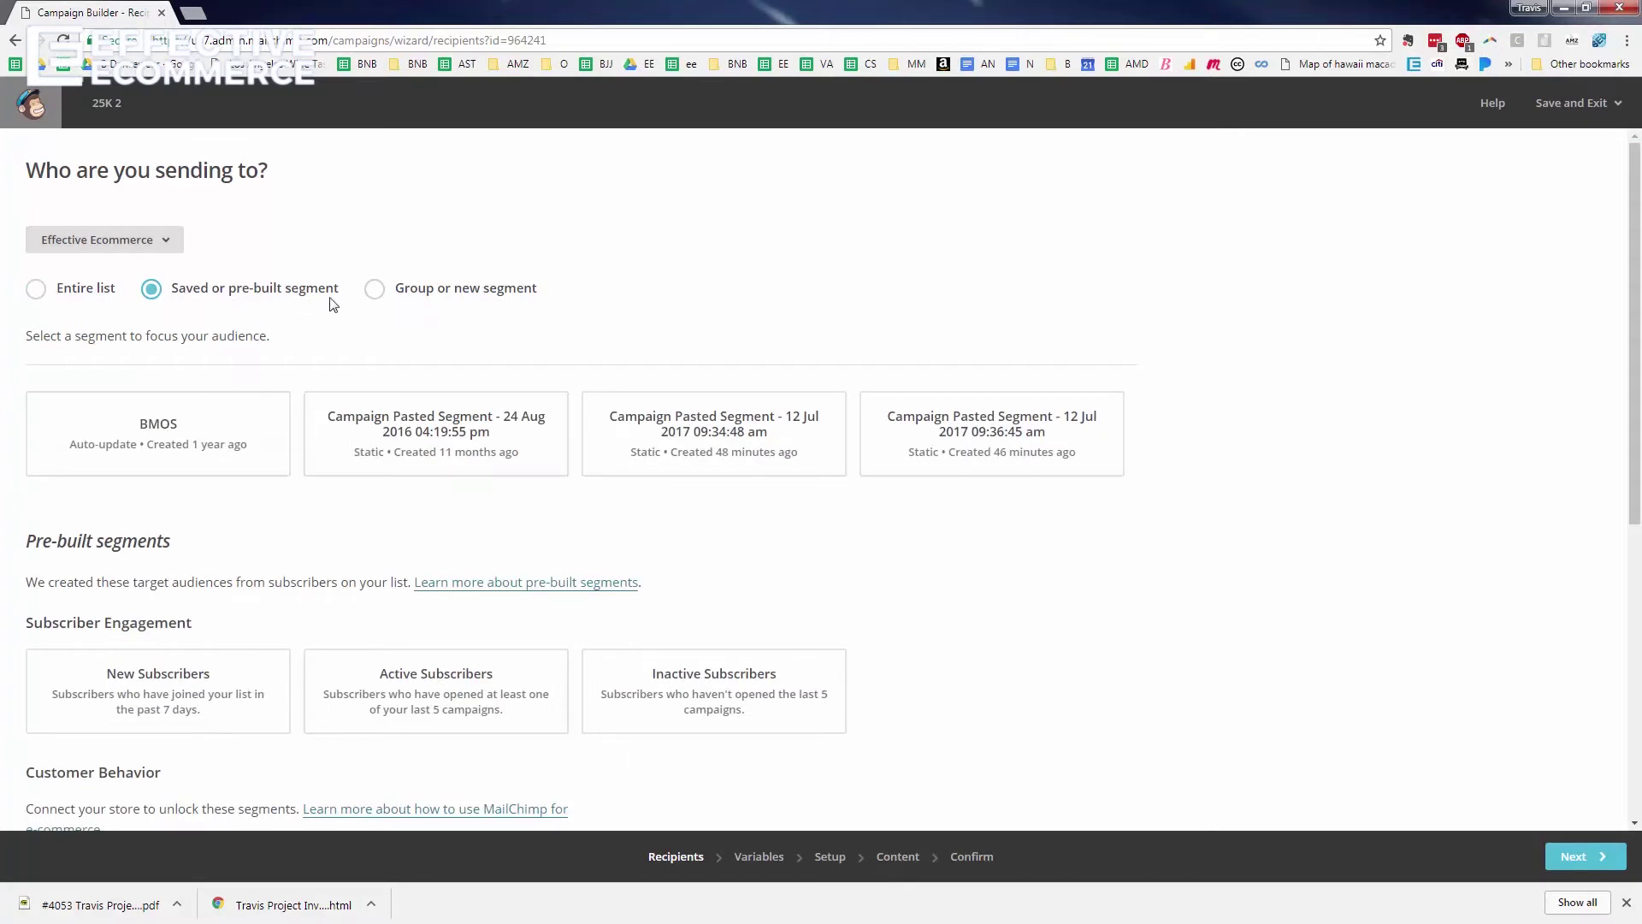
pyautogui.click(811, 439)
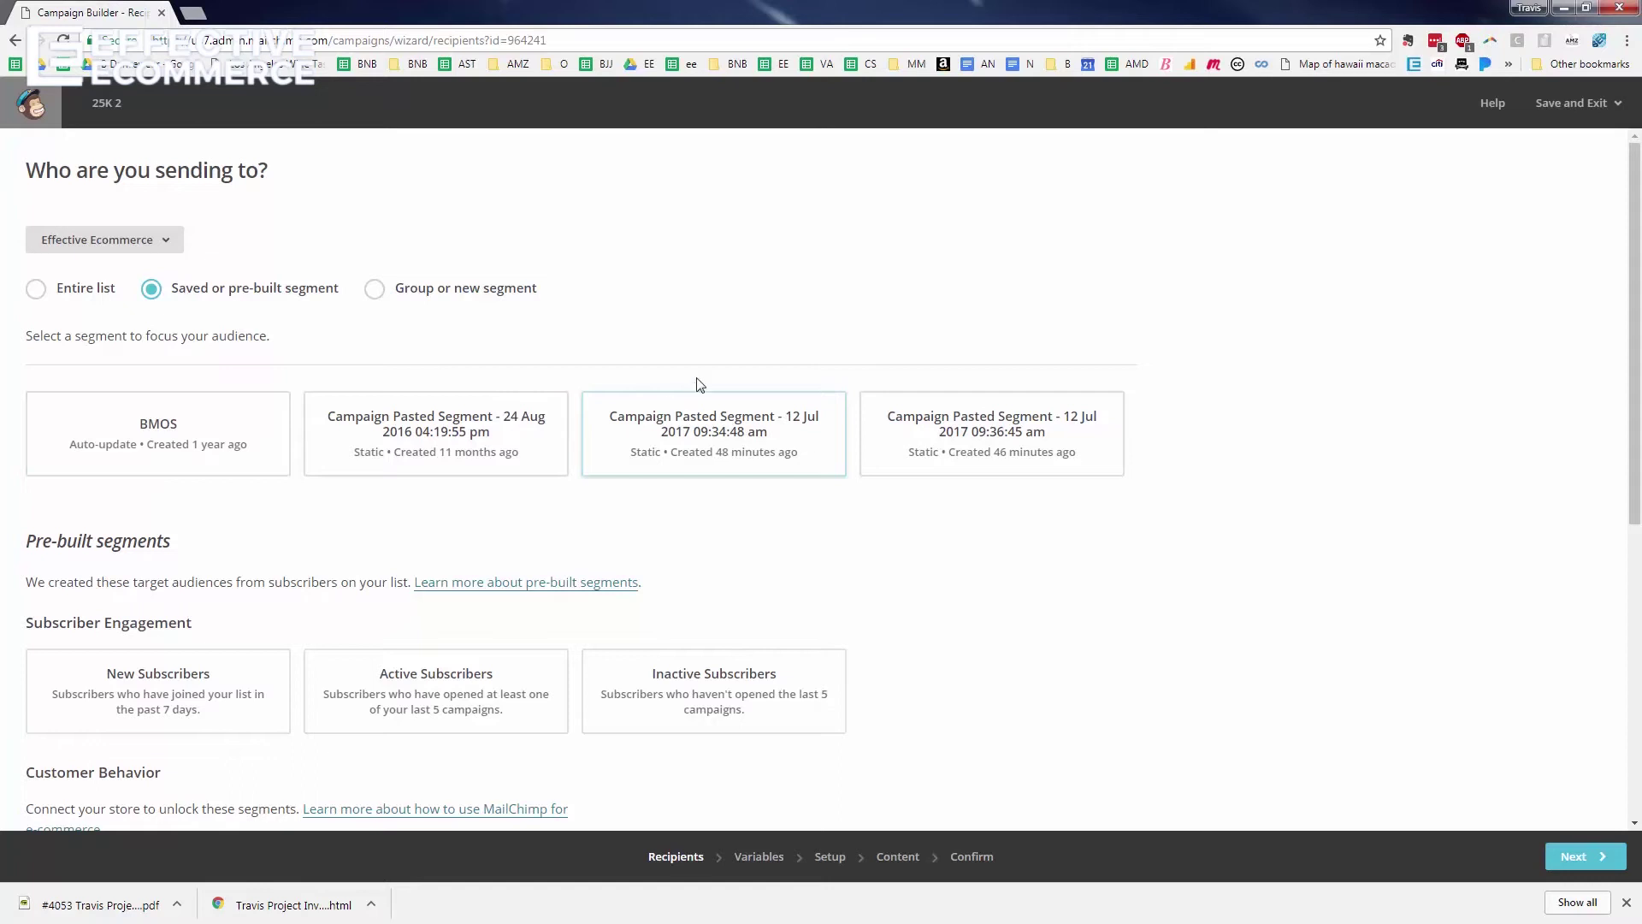
pyautogui.scroll(-1, 342, 257)
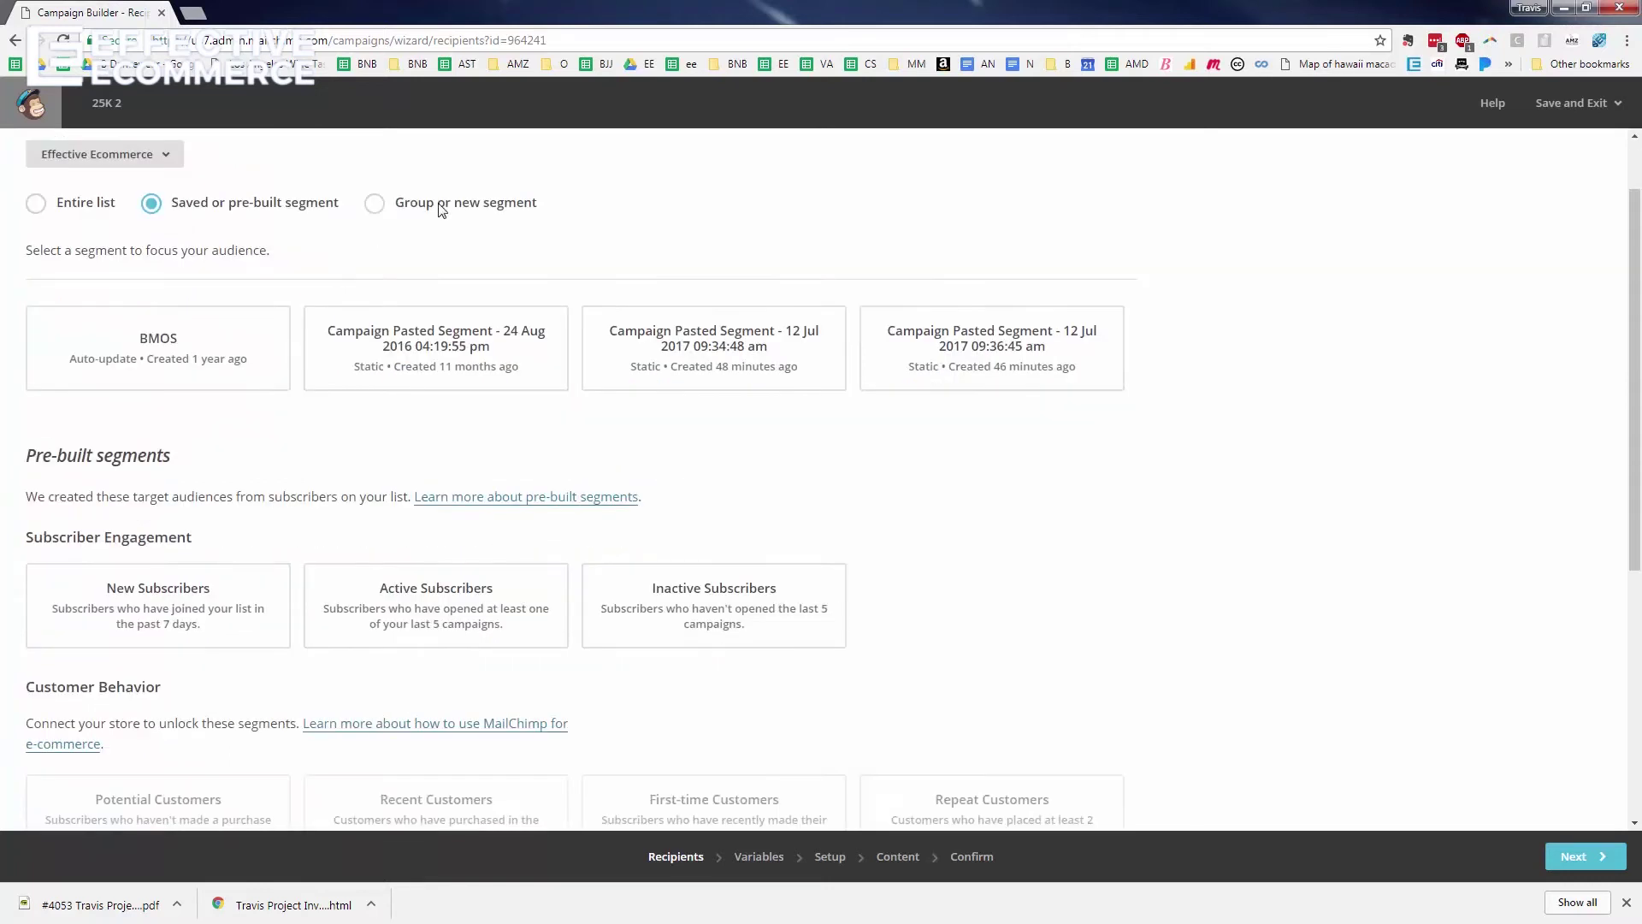
pyautogui.click(373, 203)
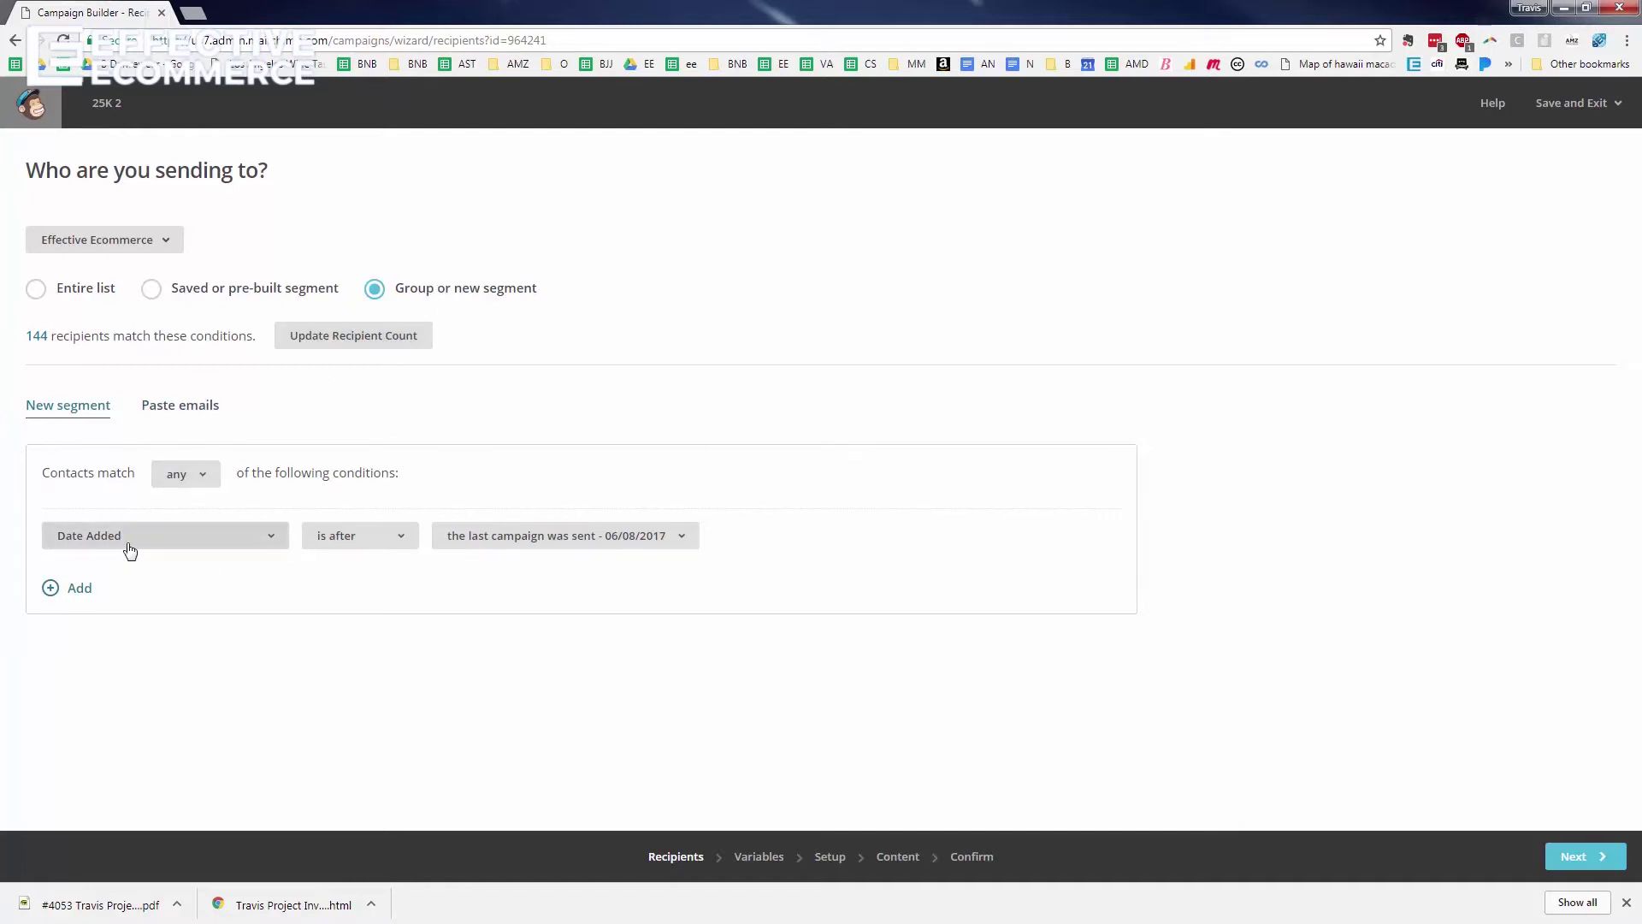
# - Set the segment condition to Date Added is after the specific date 5/1/2017 and update the recipient count
pyautogui.click(164, 549)
pyautogui.click(359, 540)
pyautogui.click(579, 537)
pyautogui.click(580, 537)
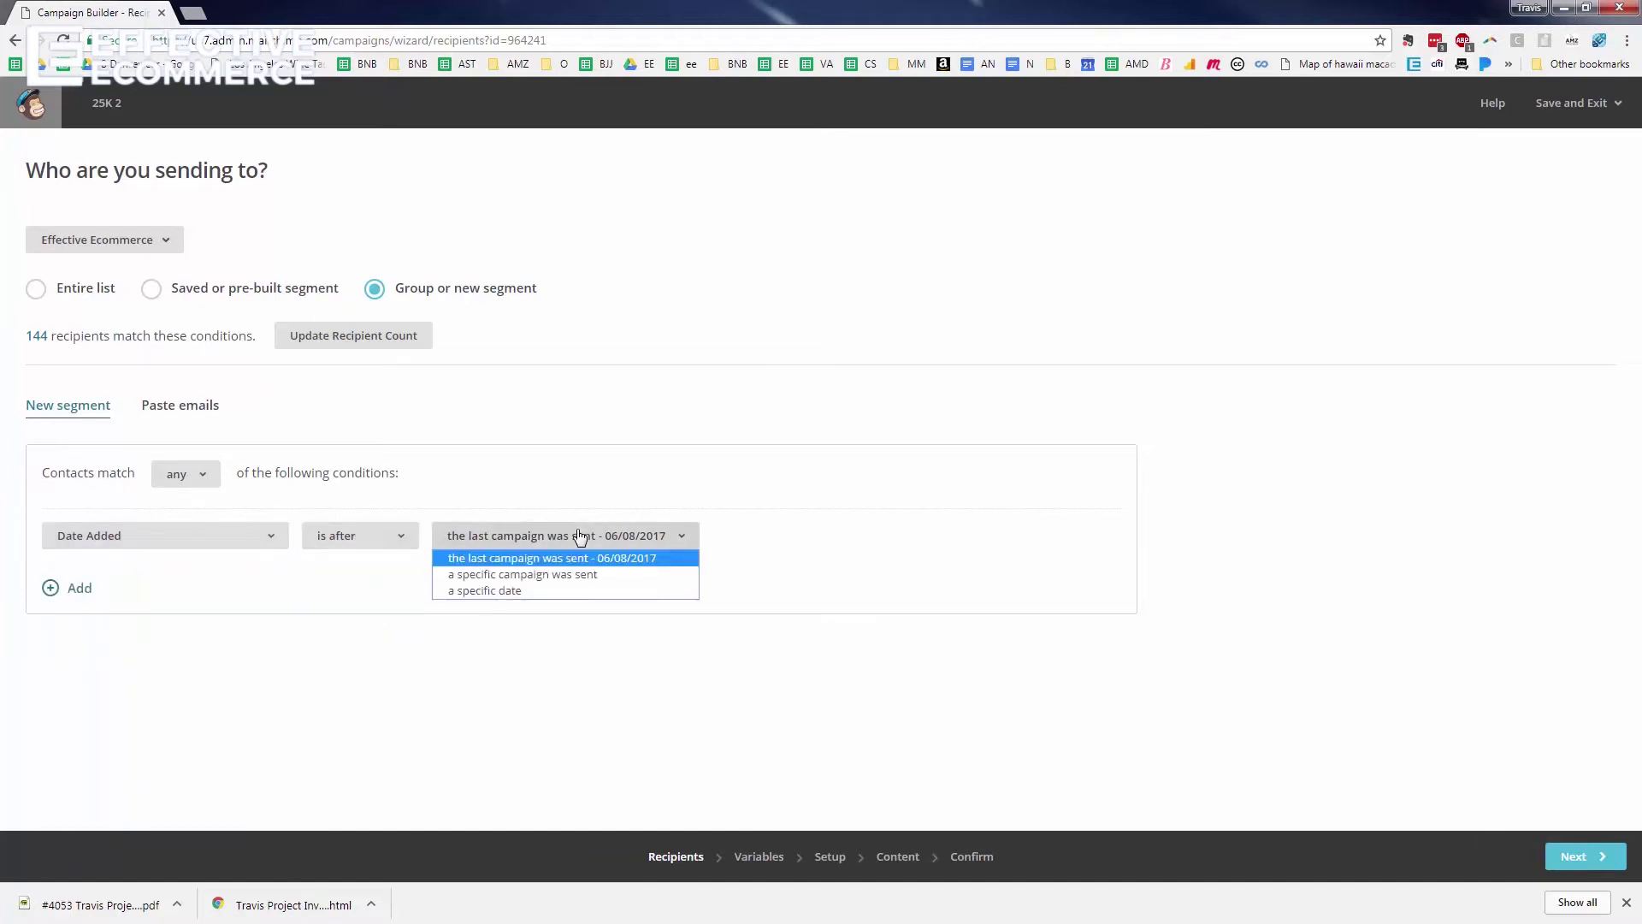
pyautogui.click(573, 592)
pyautogui.click(783, 534)
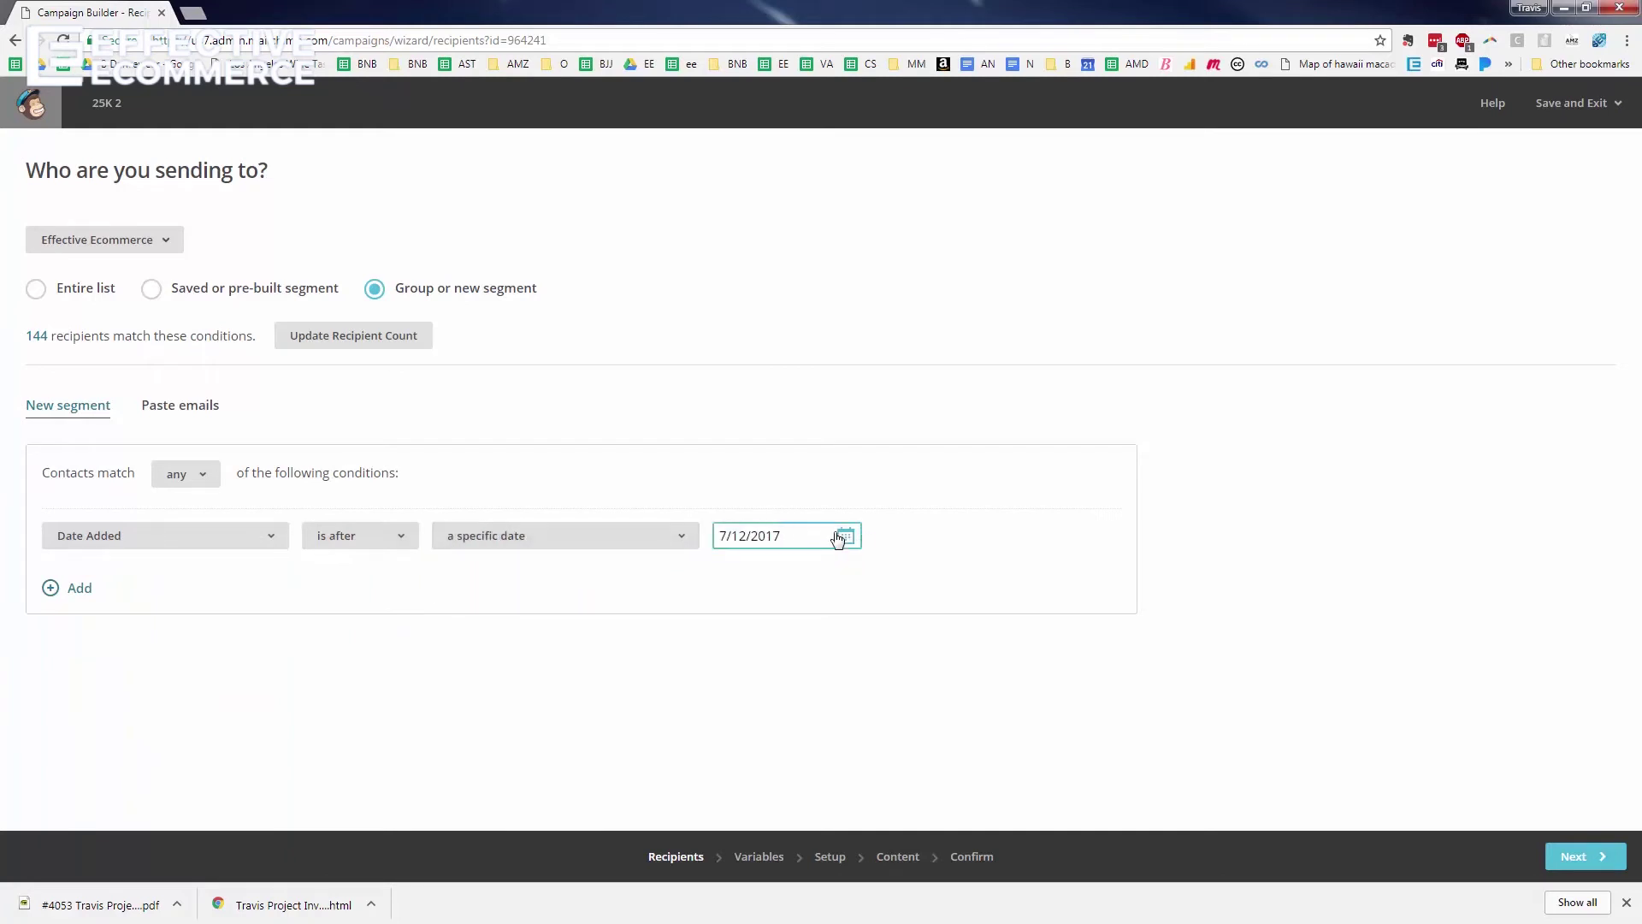
pyautogui.click(838, 537)
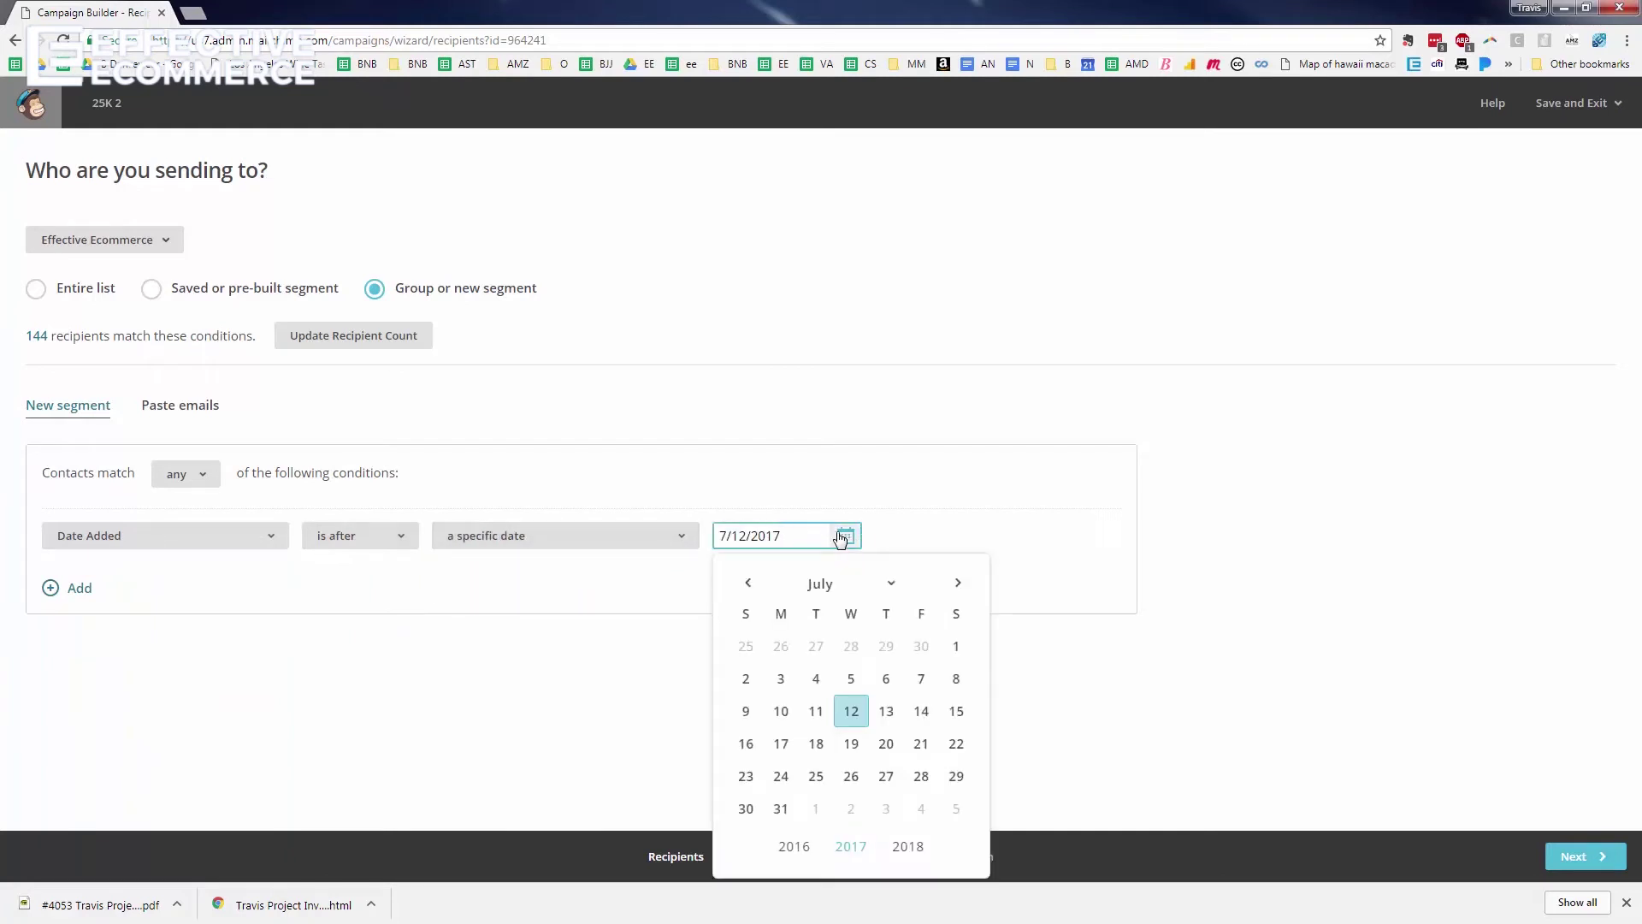
pyautogui.click(748, 584)
pyautogui.click(748, 585)
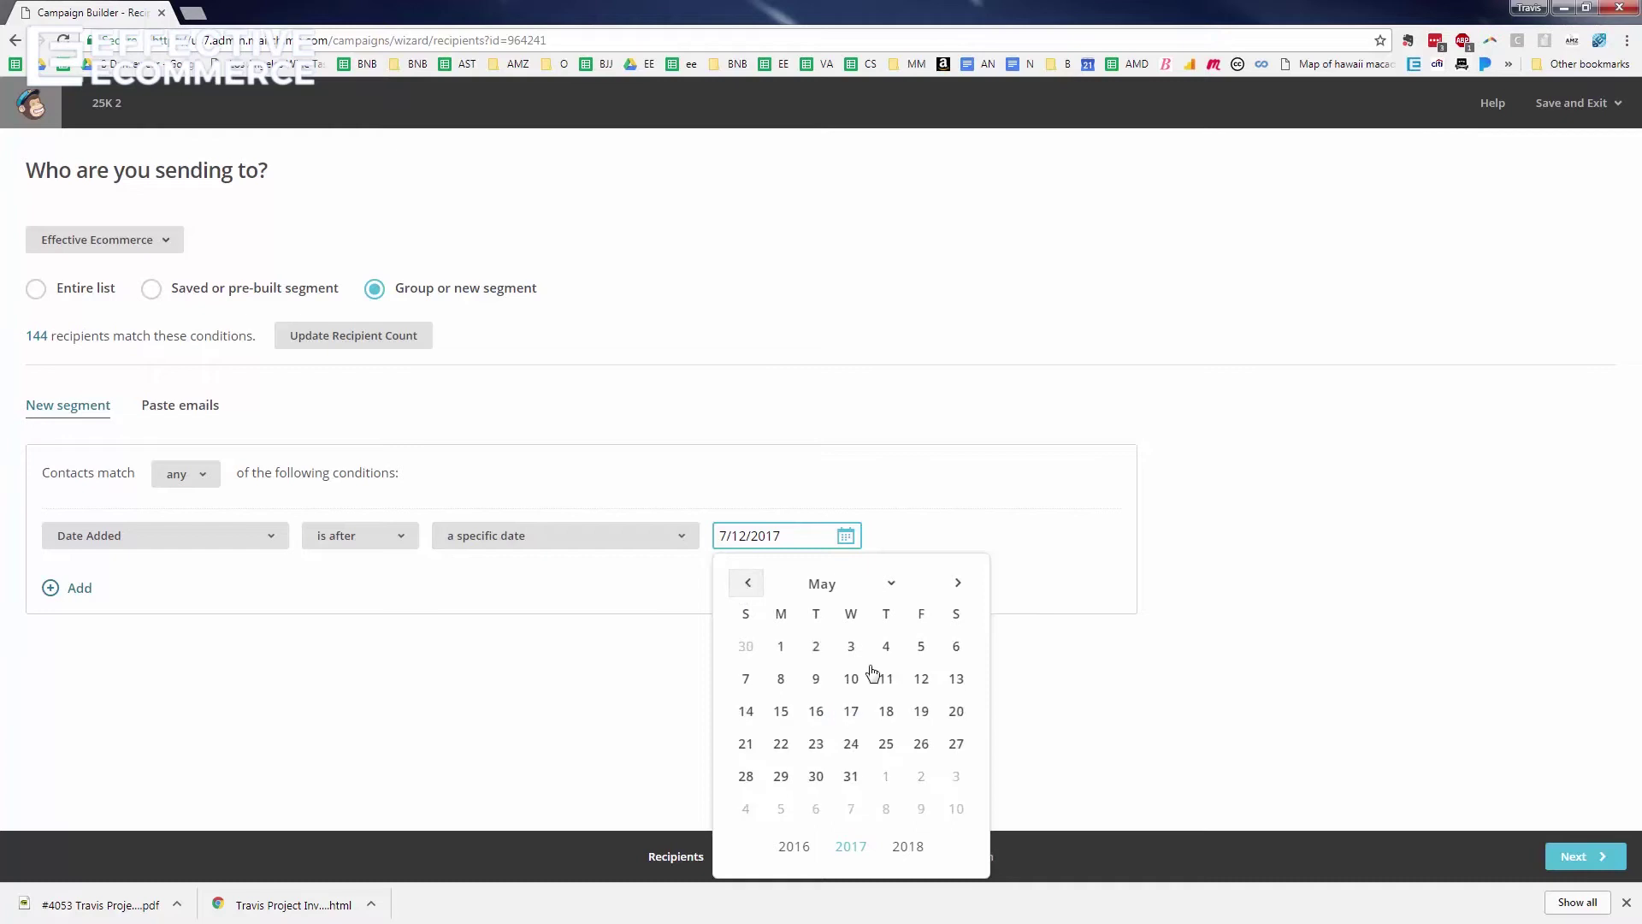
pyautogui.click(779, 648)
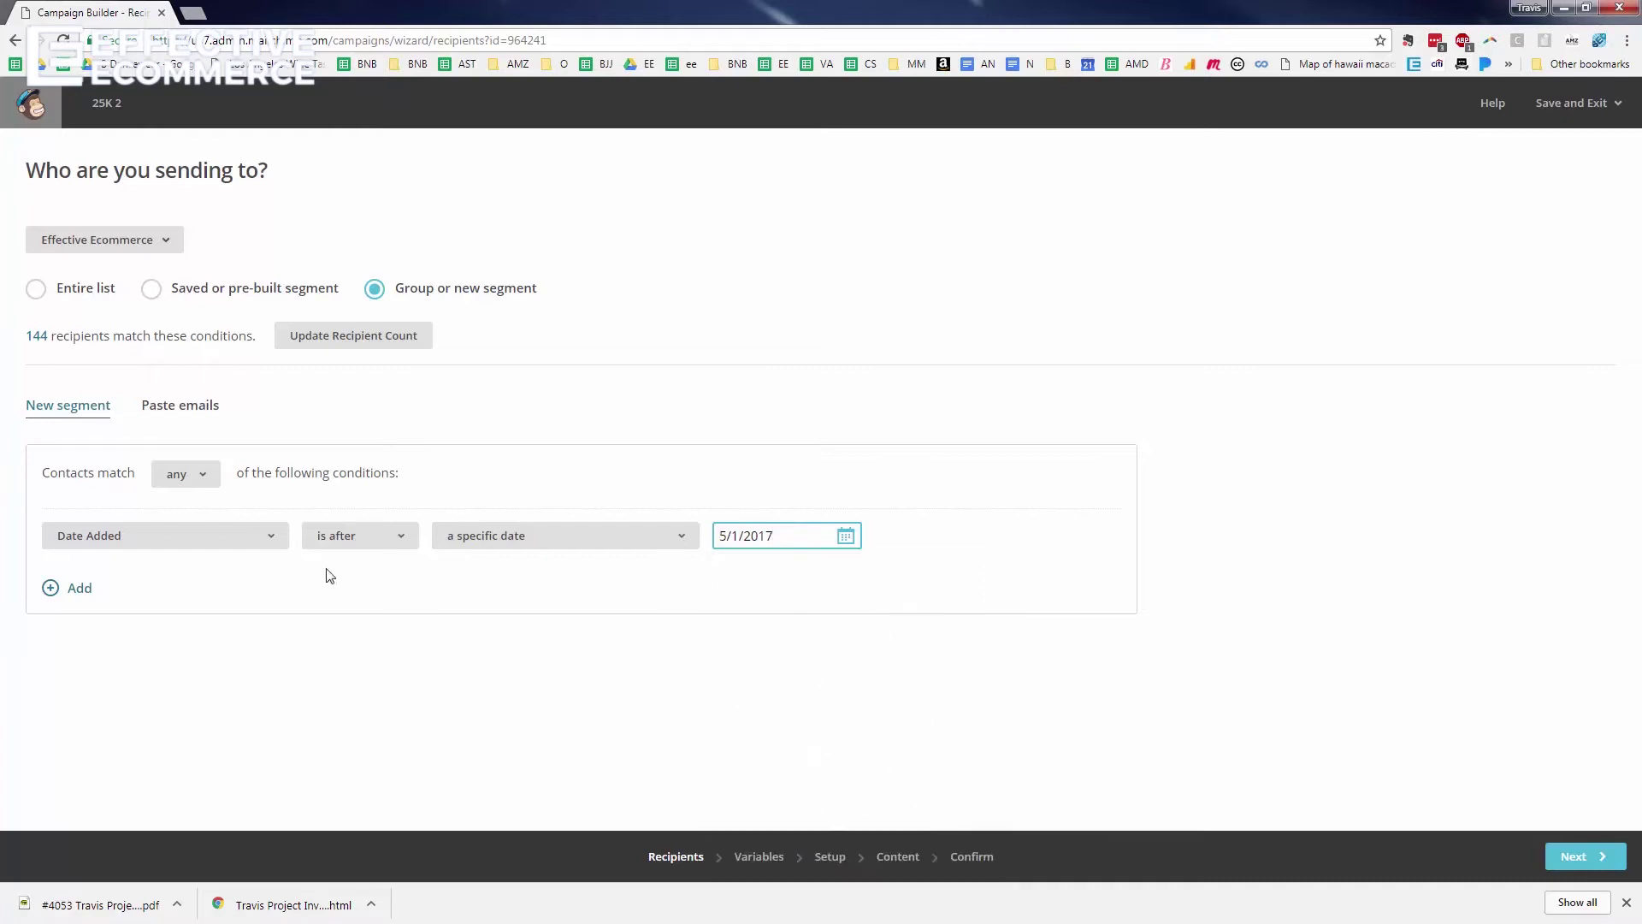
pyautogui.click(340, 336)
# - Set the segment condition to Customers one of "25K Ecommerce Profit Plan" and update the recipient count
pyautogui.click(201, 483)
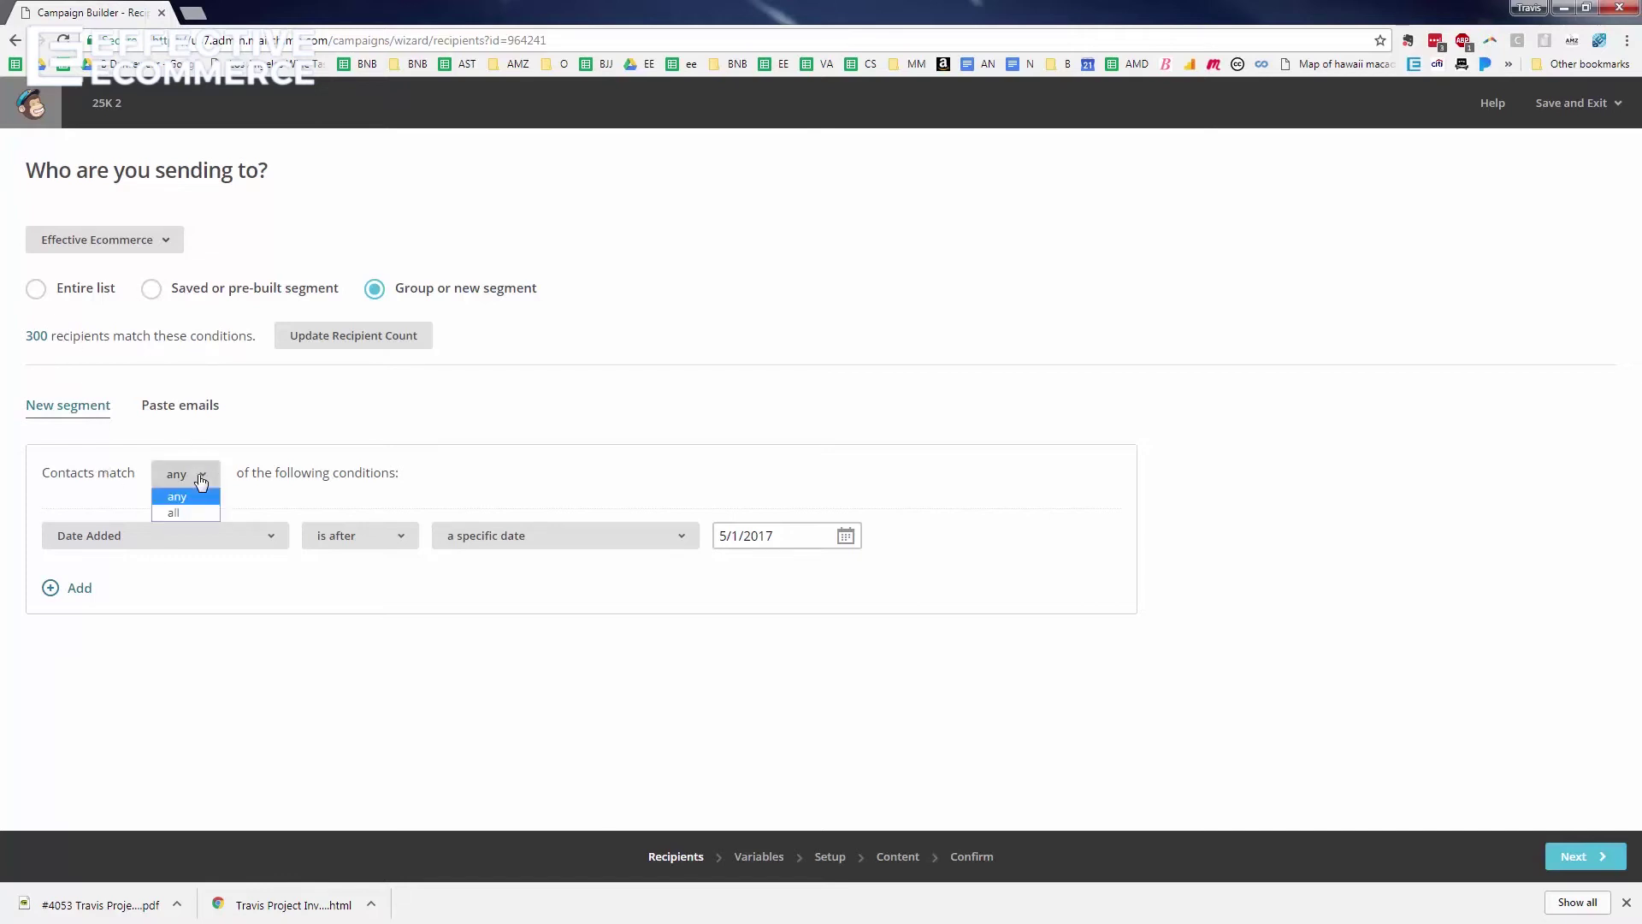
pyautogui.click(301, 438)
pyautogui.click(259, 537)
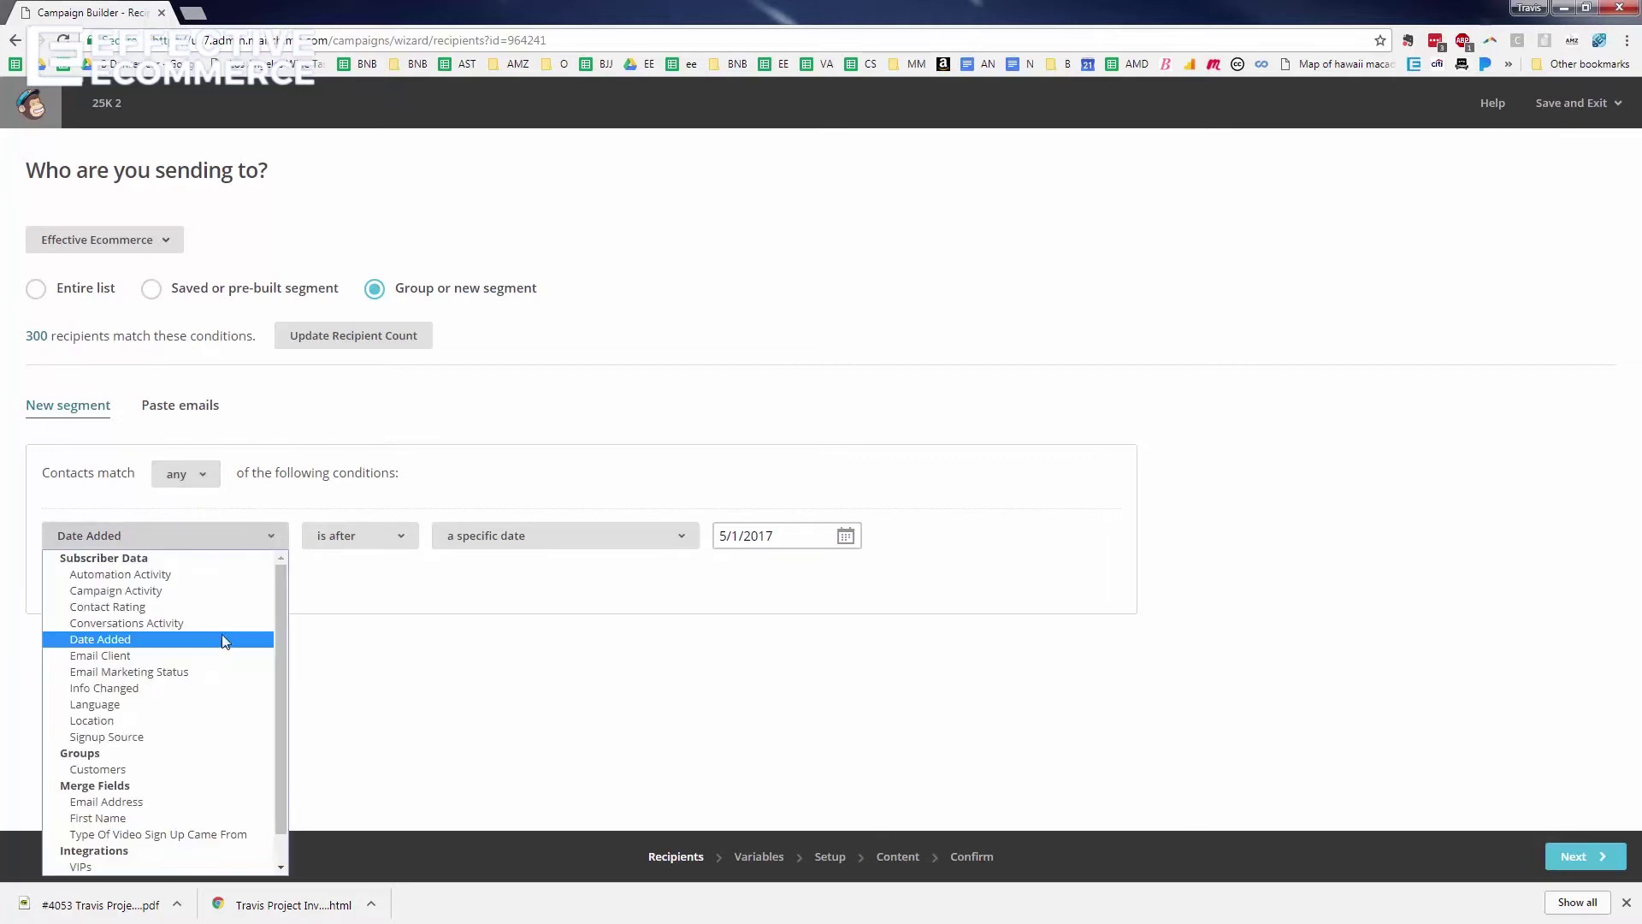
pyautogui.click(123, 774)
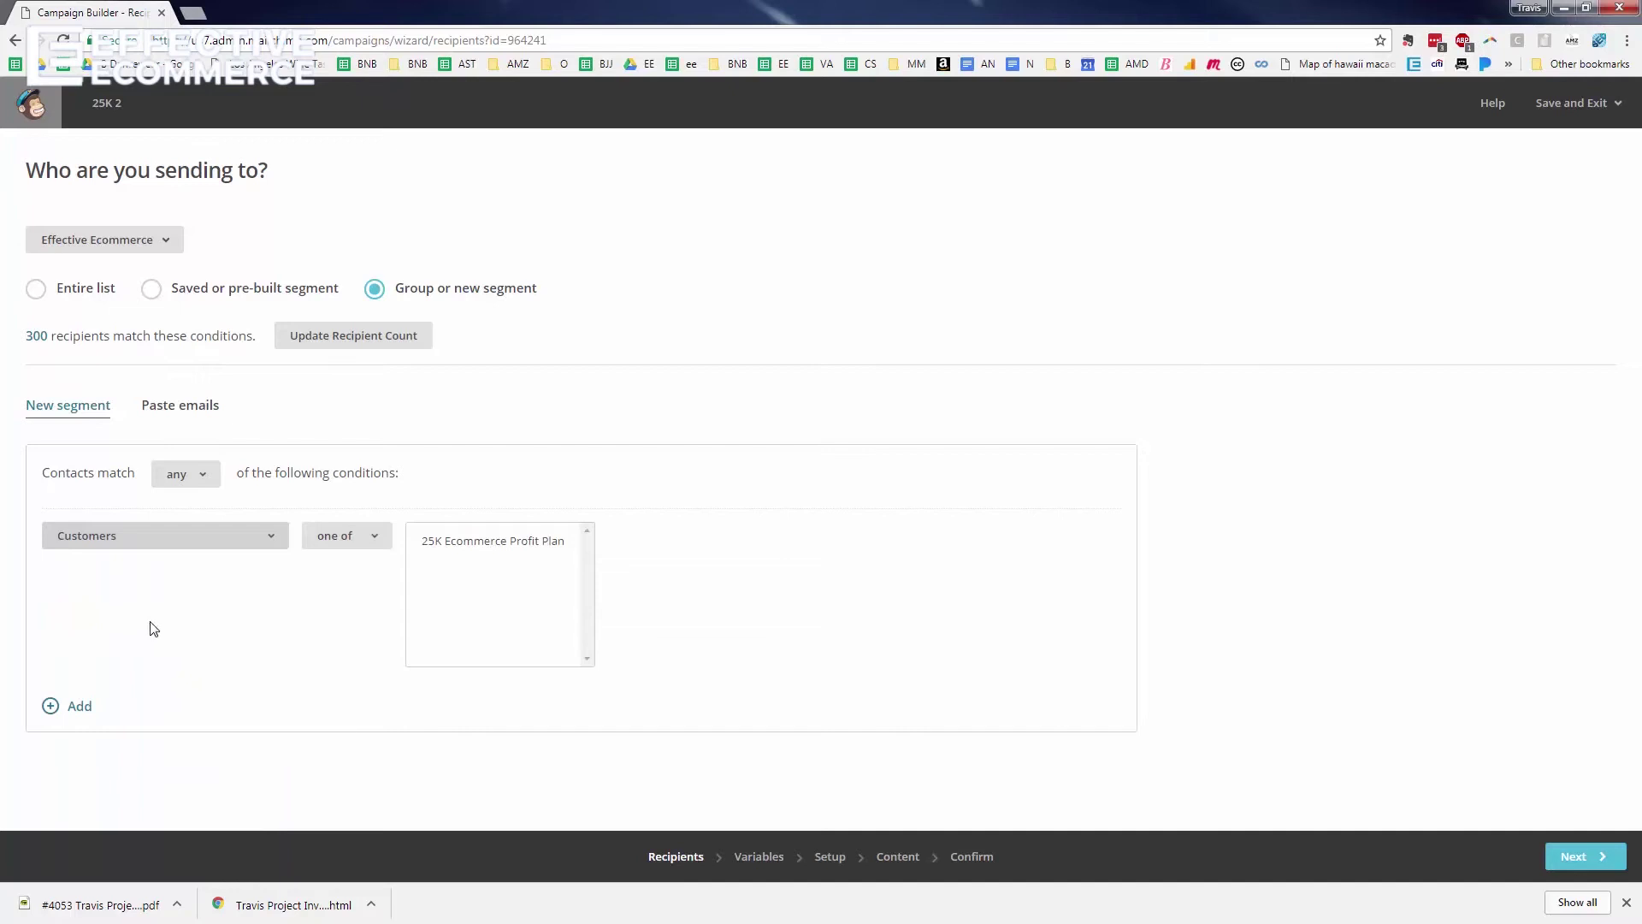
pyautogui.click(508, 537)
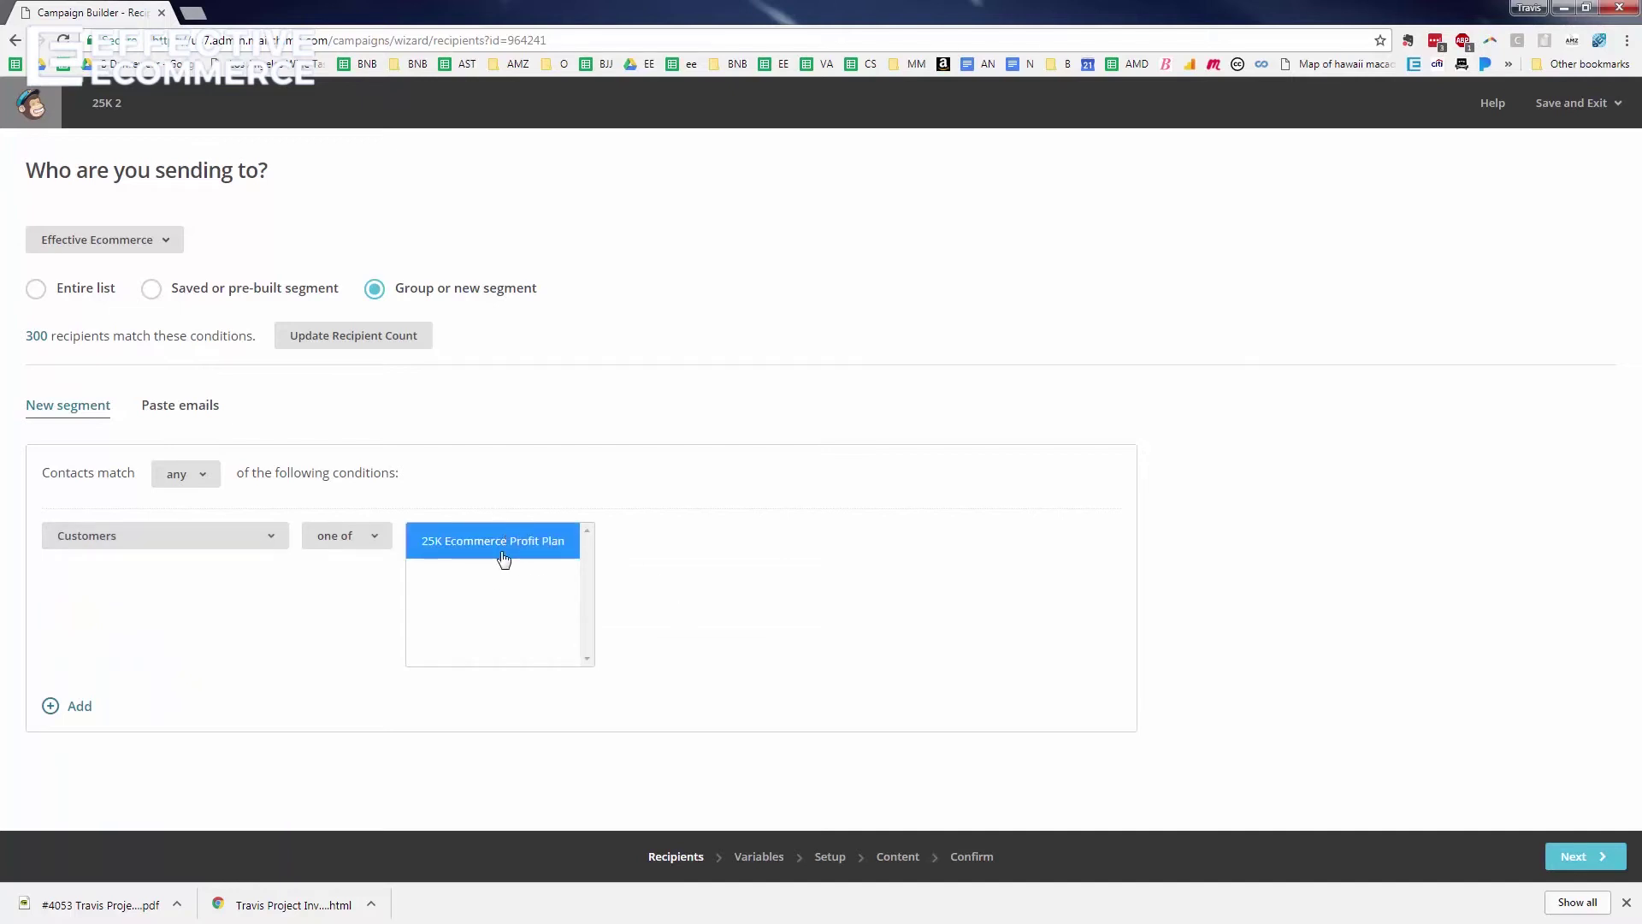
pyautogui.click(373, 341)
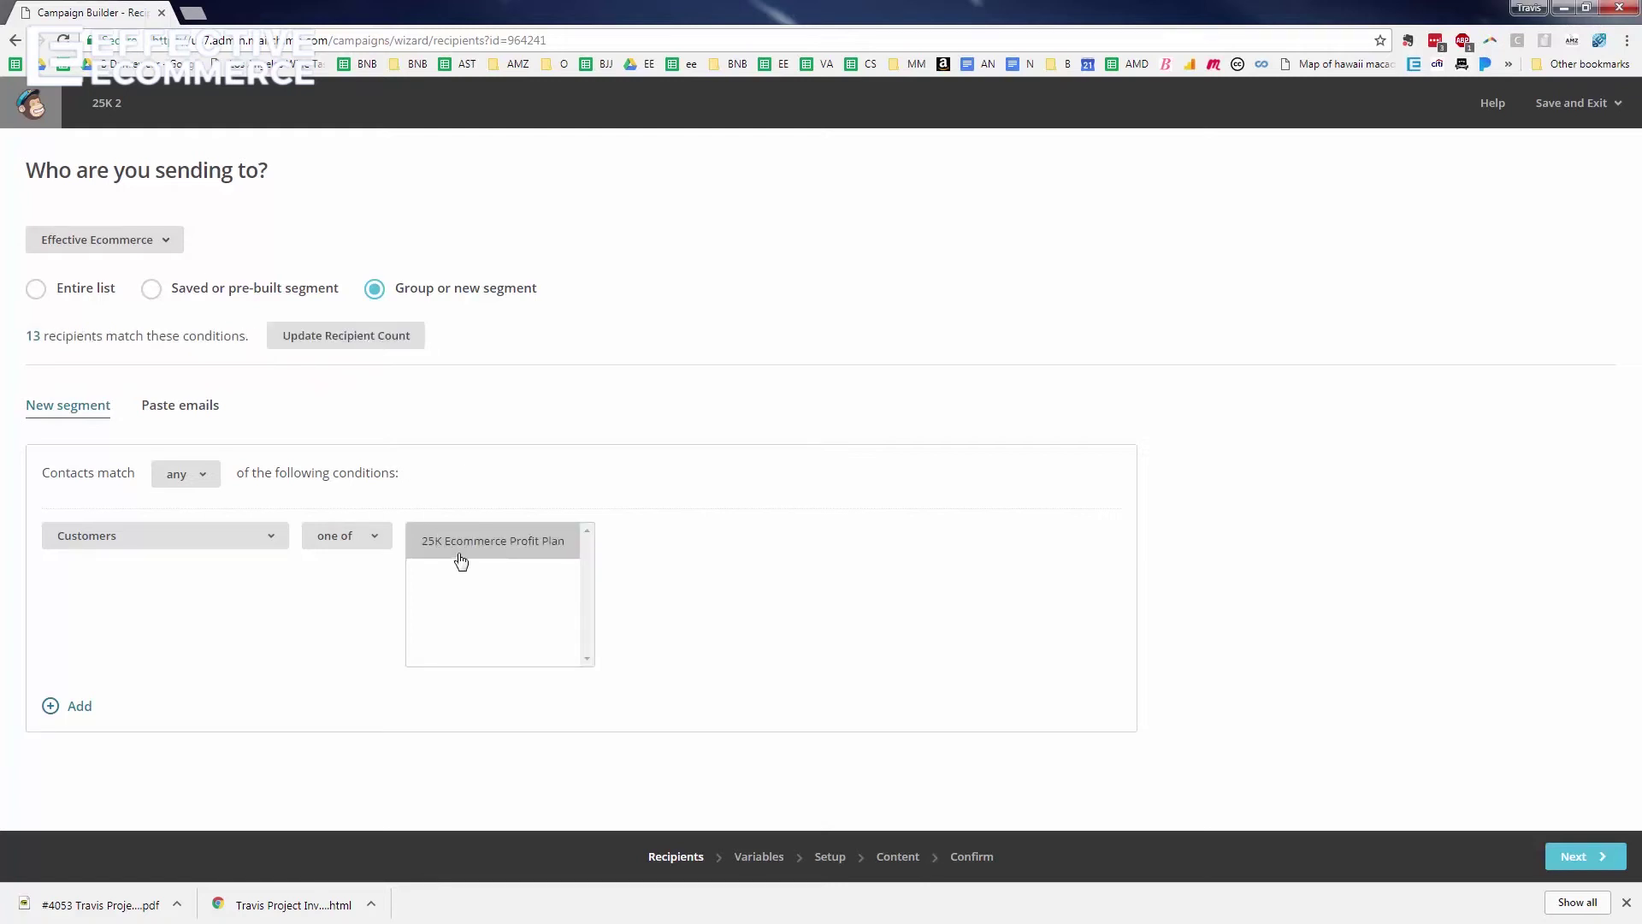
# - Change the Customers condition to "none of", update the recipient count and continue to the test variables
pyautogui.click(194, 543)
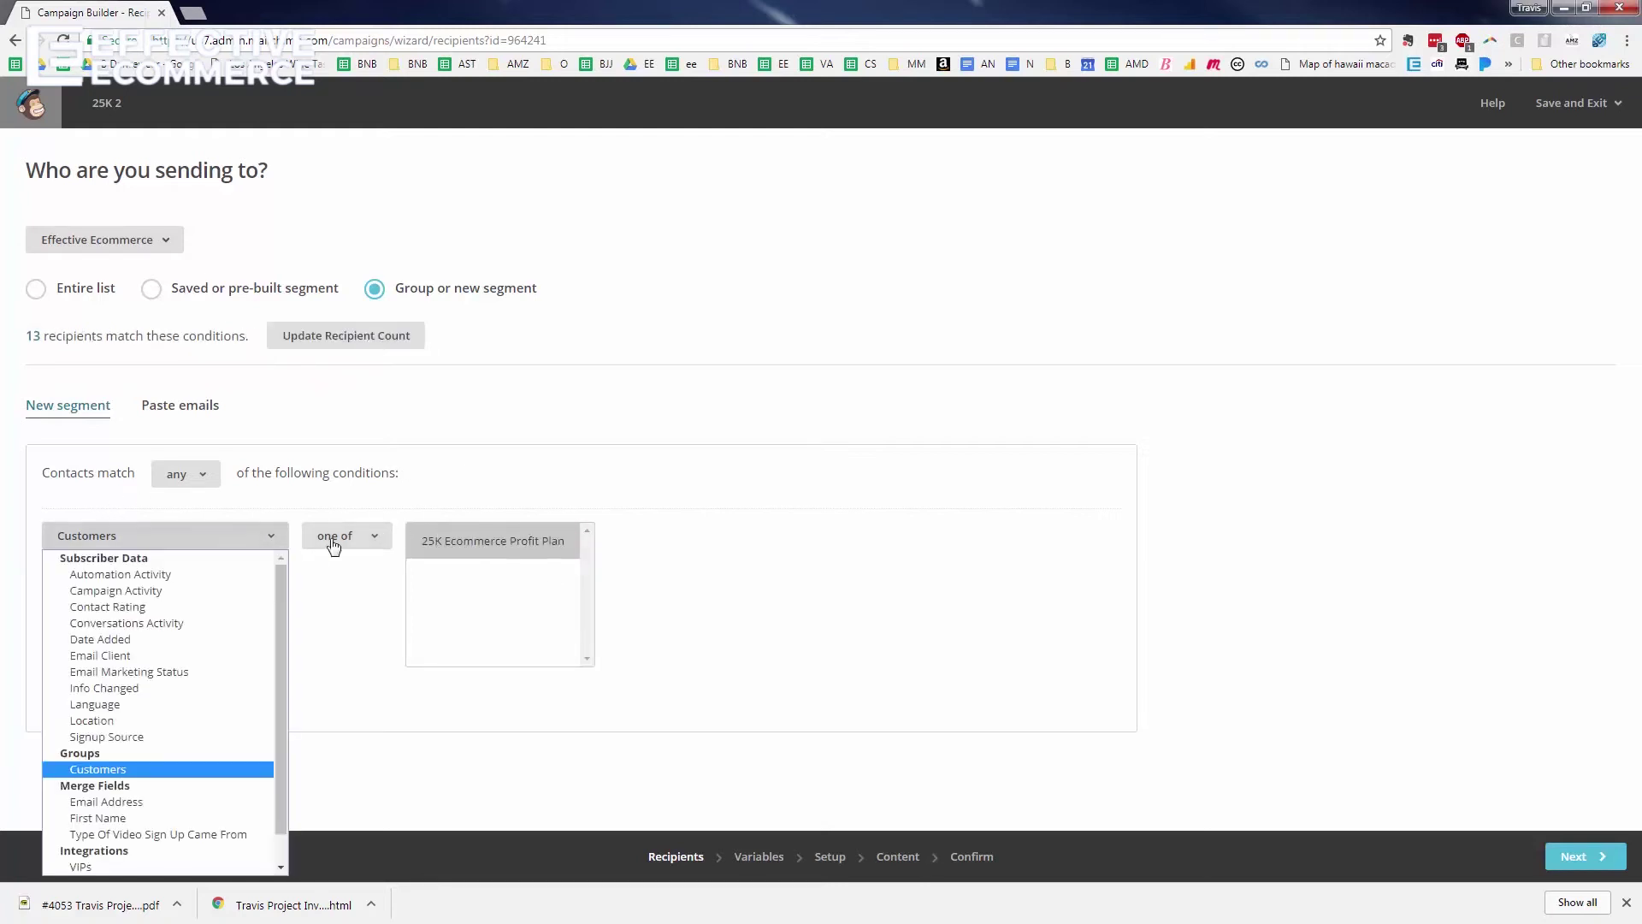
pyautogui.click(334, 545)
pyautogui.click(363, 577)
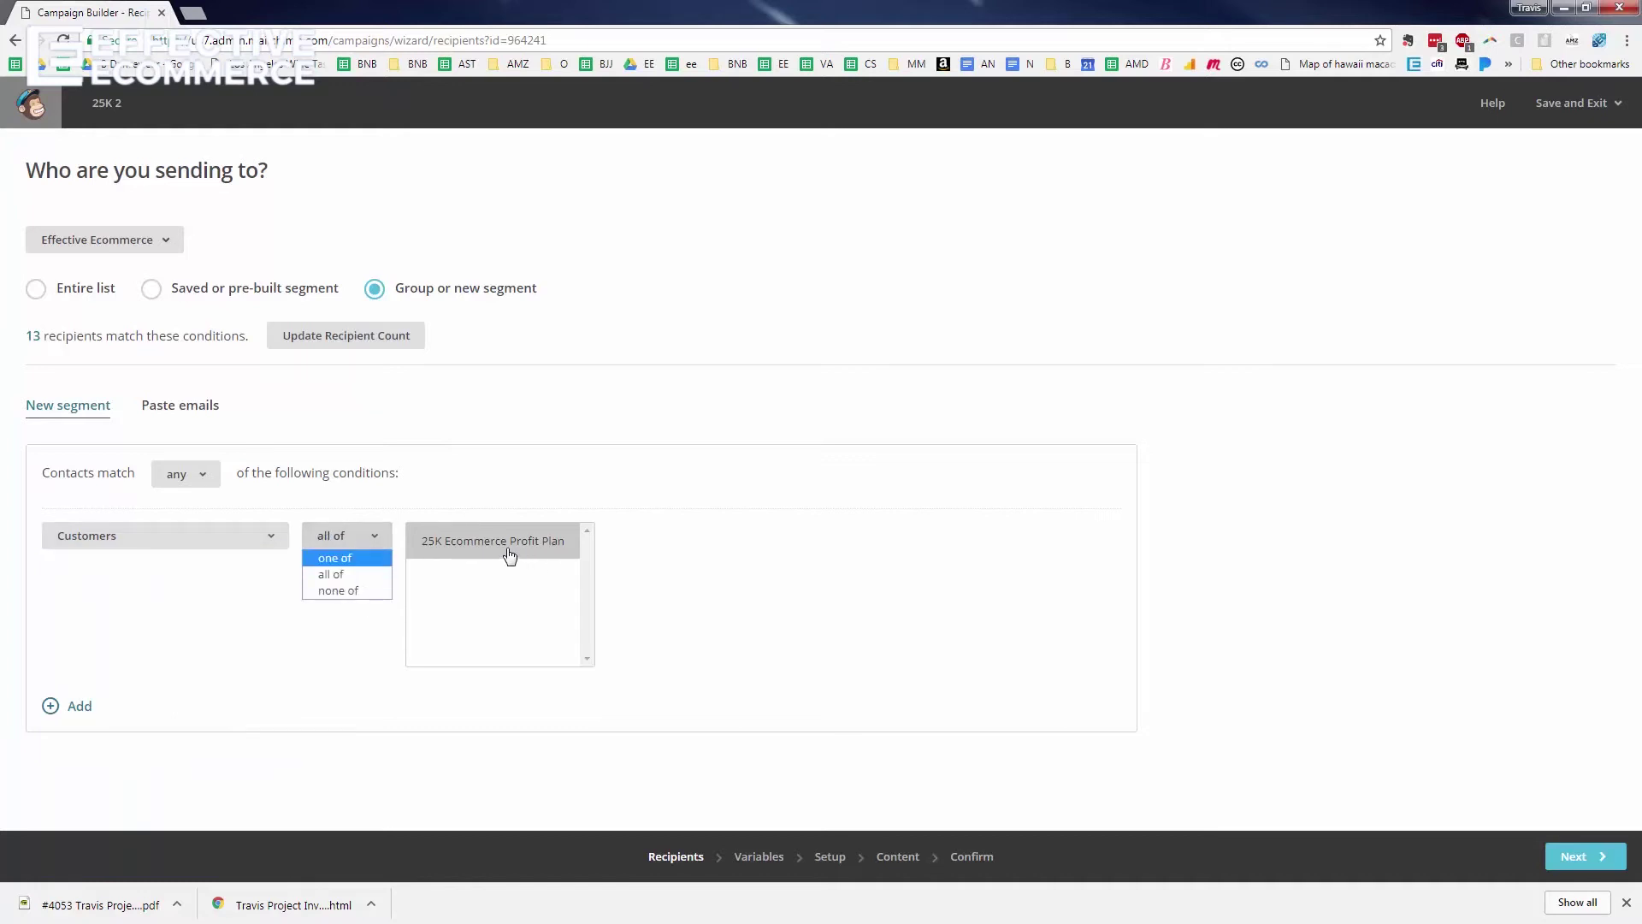
pyautogui.click(363, 591)
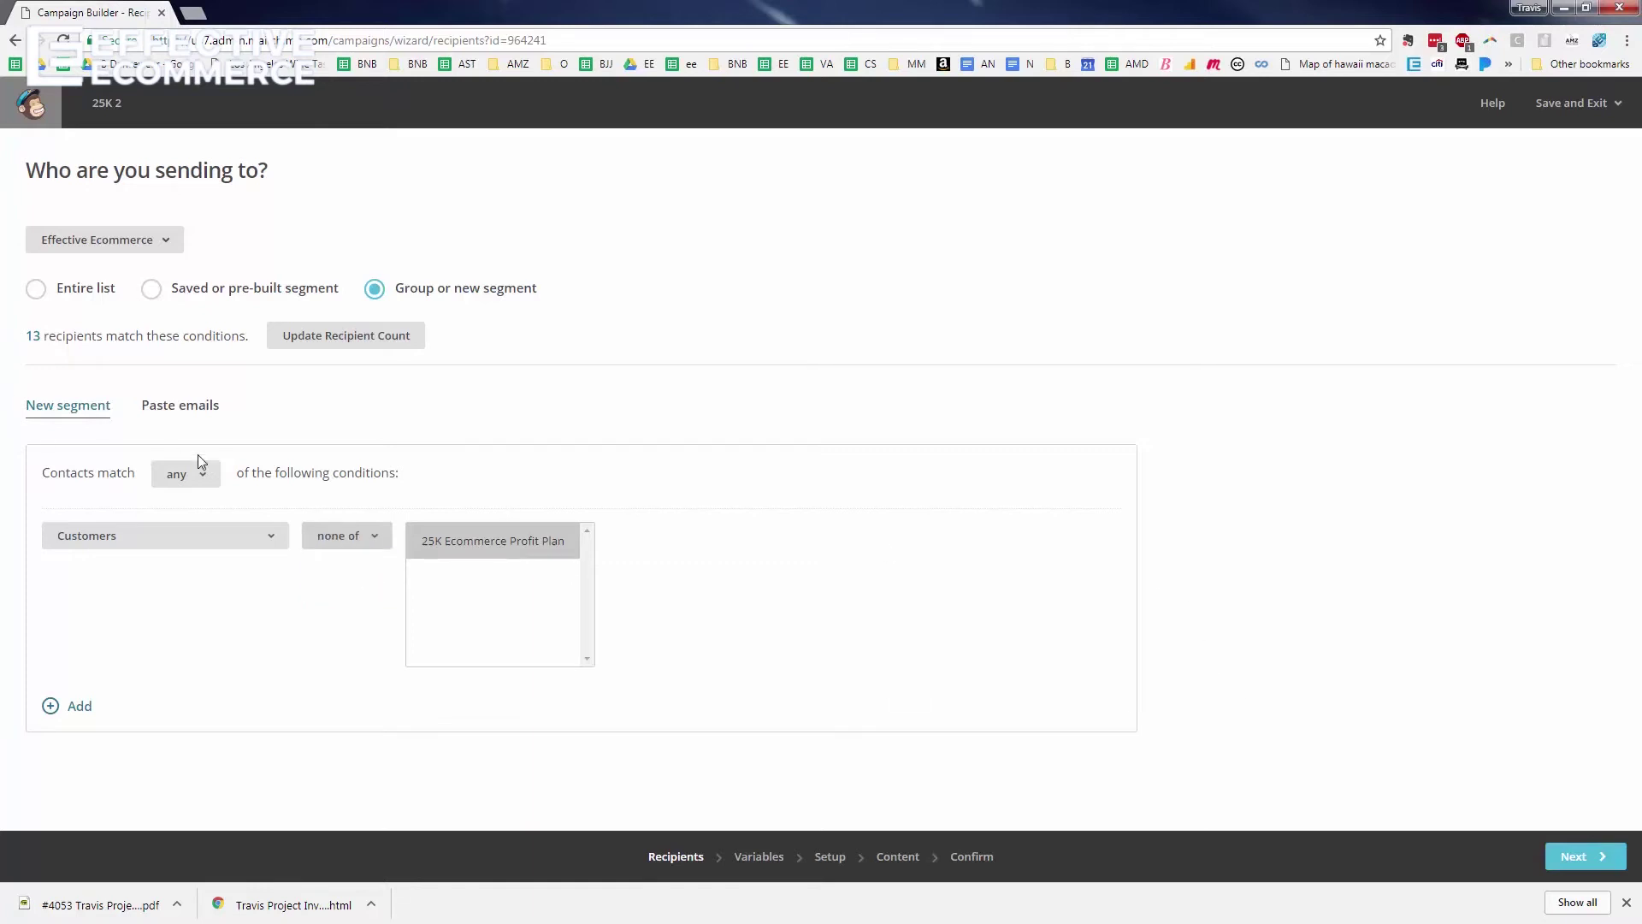
pyautogui.click(336, 342)
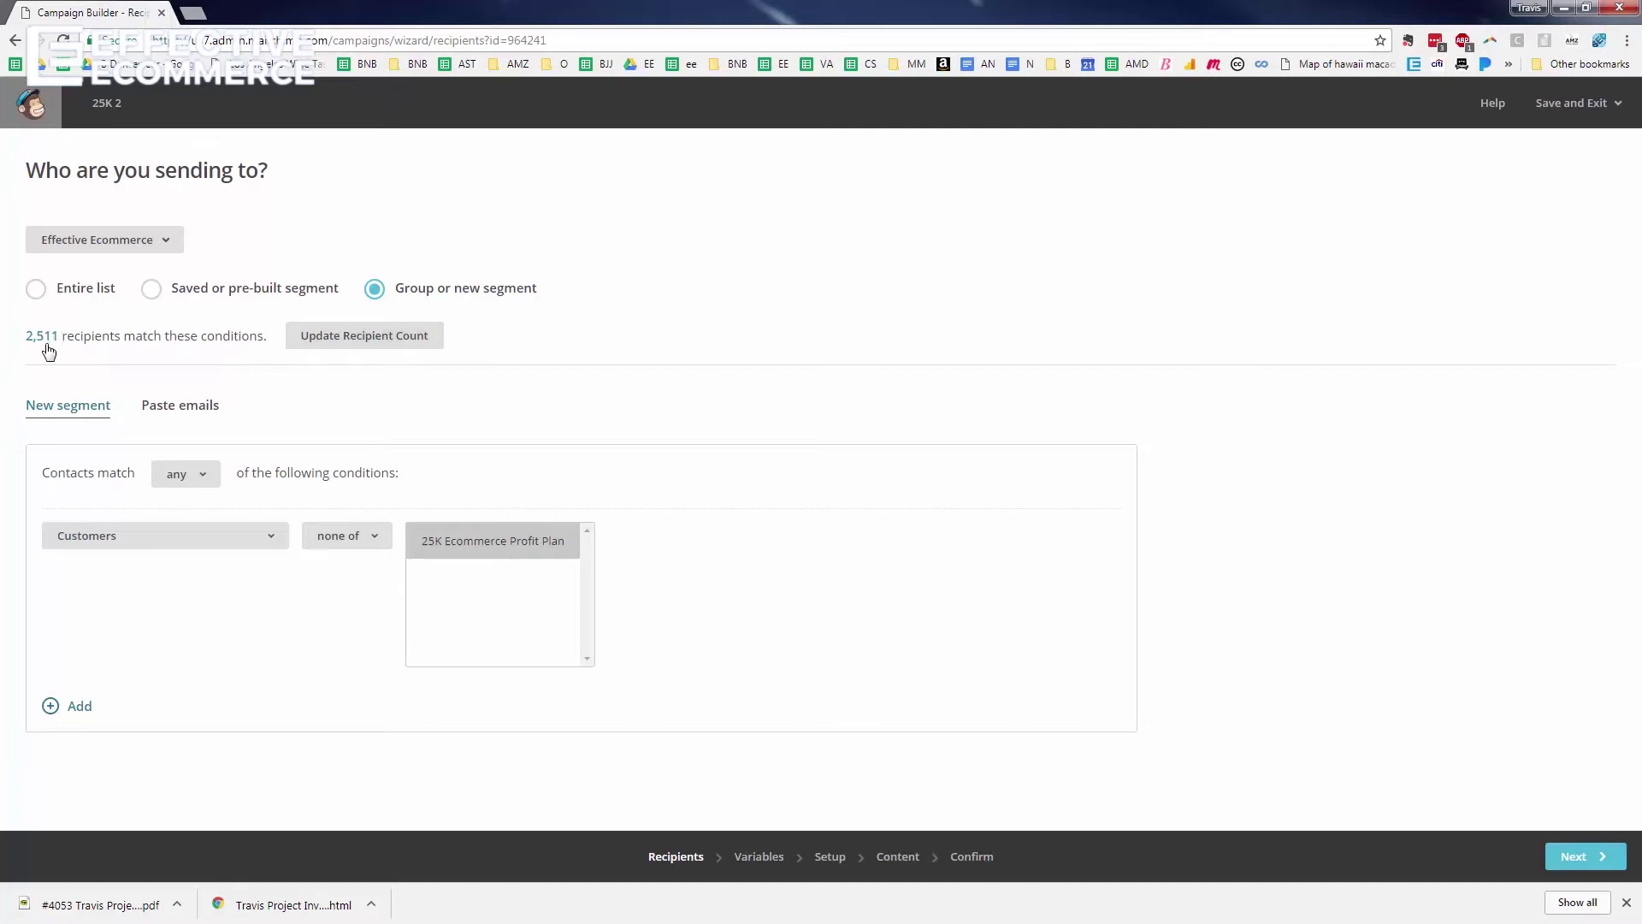
pyautogui.click(1572, 857)
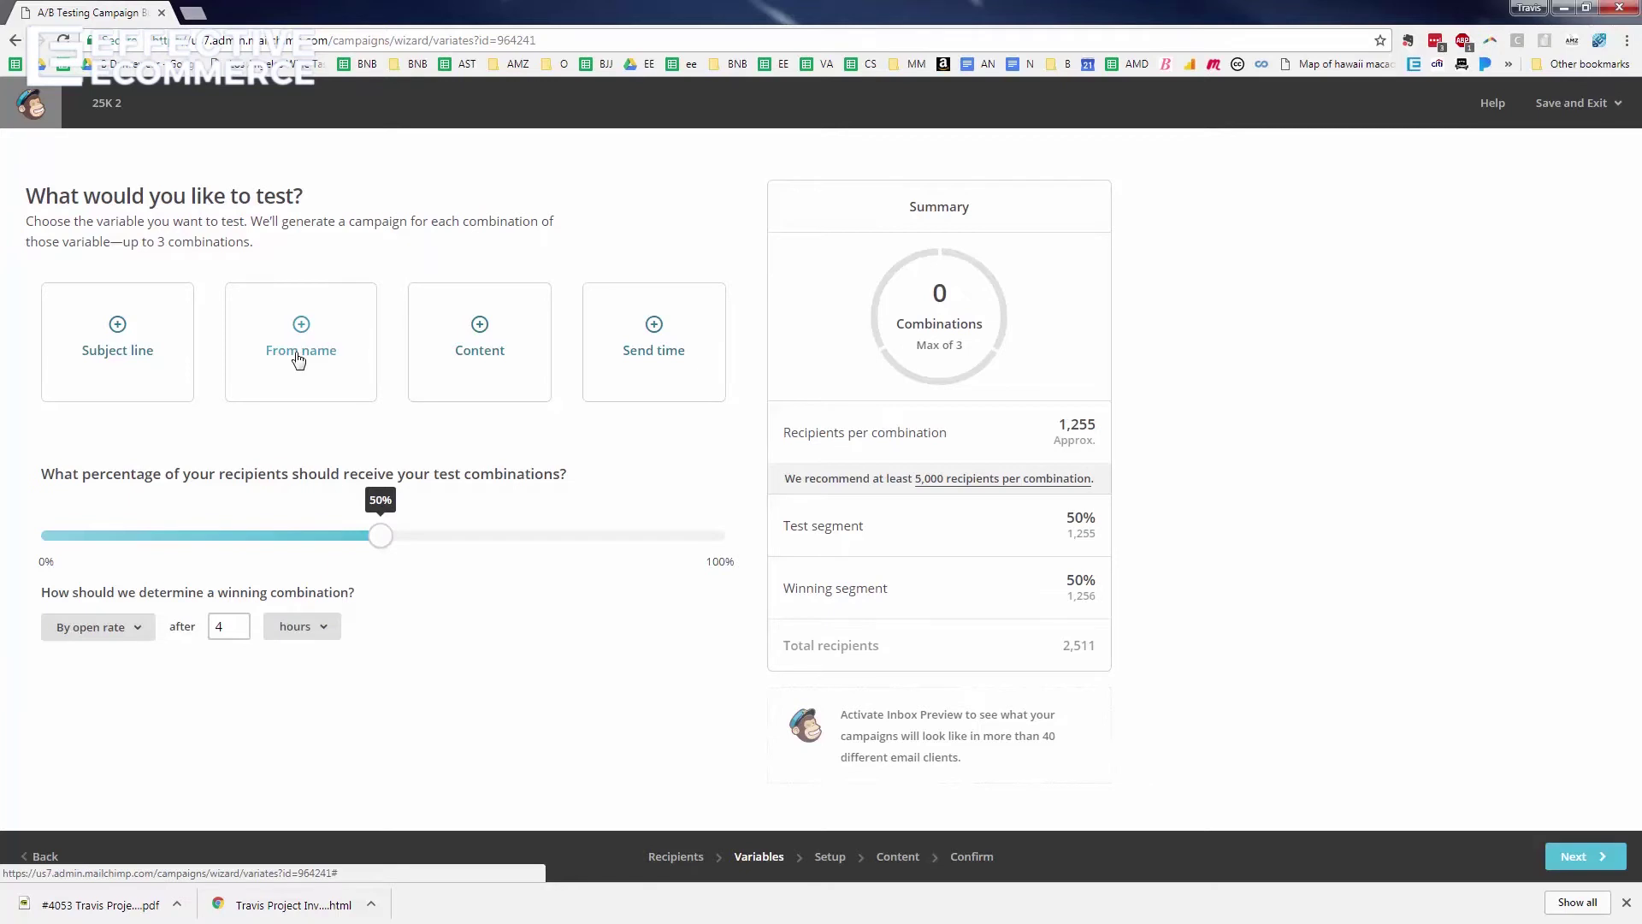
# - Test two subject lines on 100% of the recipients and continue to the campaign setup
pyautogui.click(121, 341)
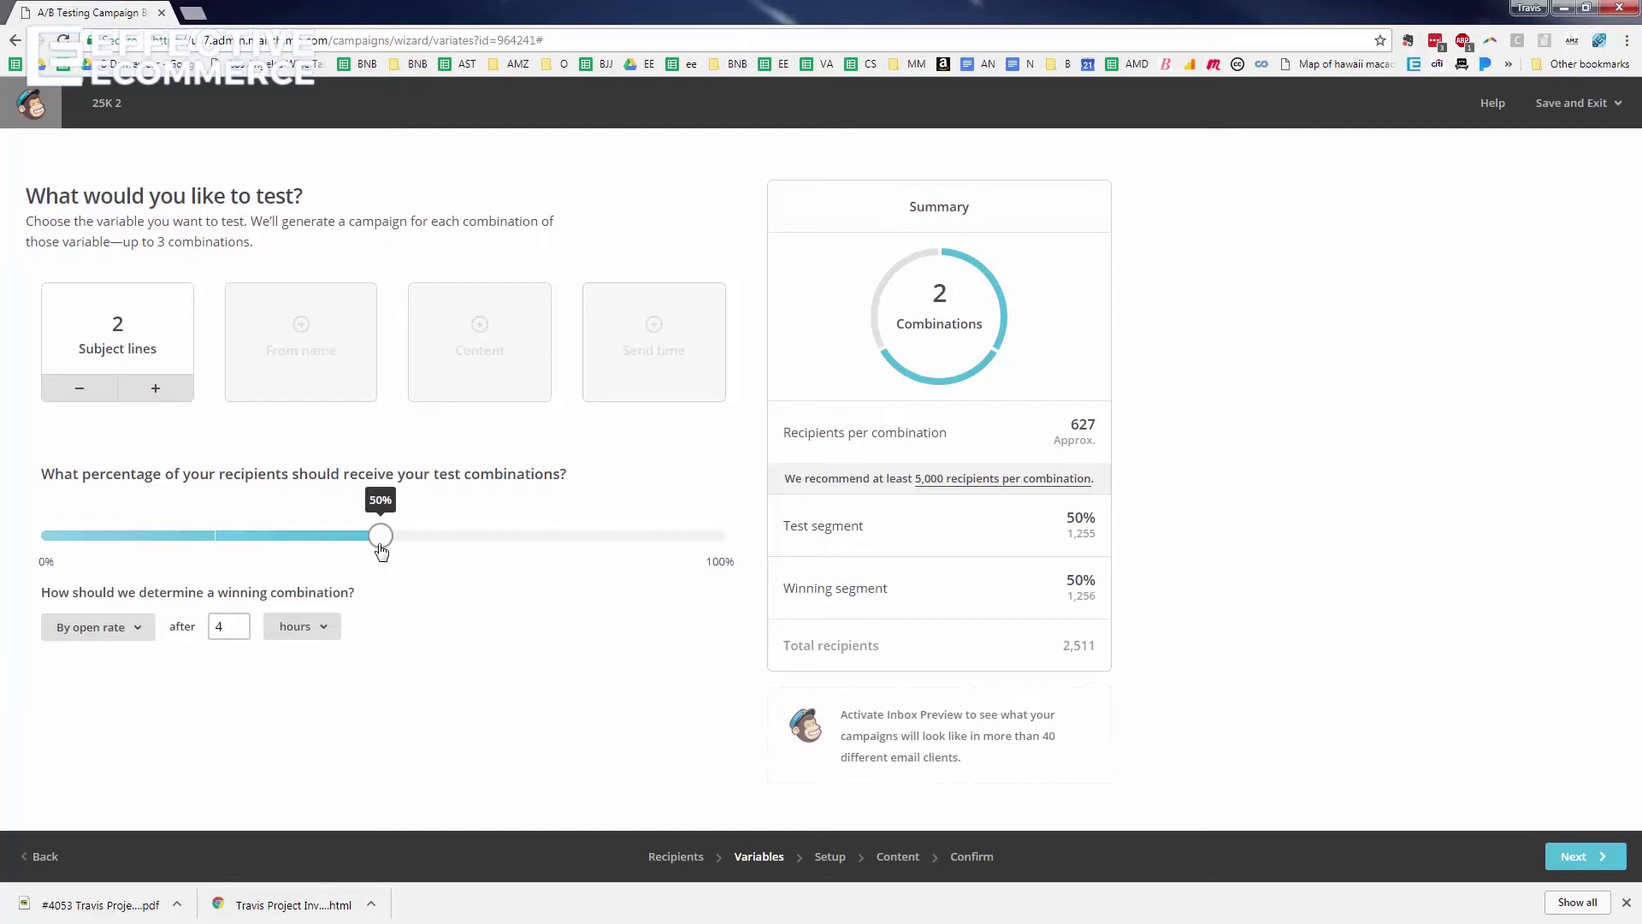
pyautogui.doubleClick(1071, 516)
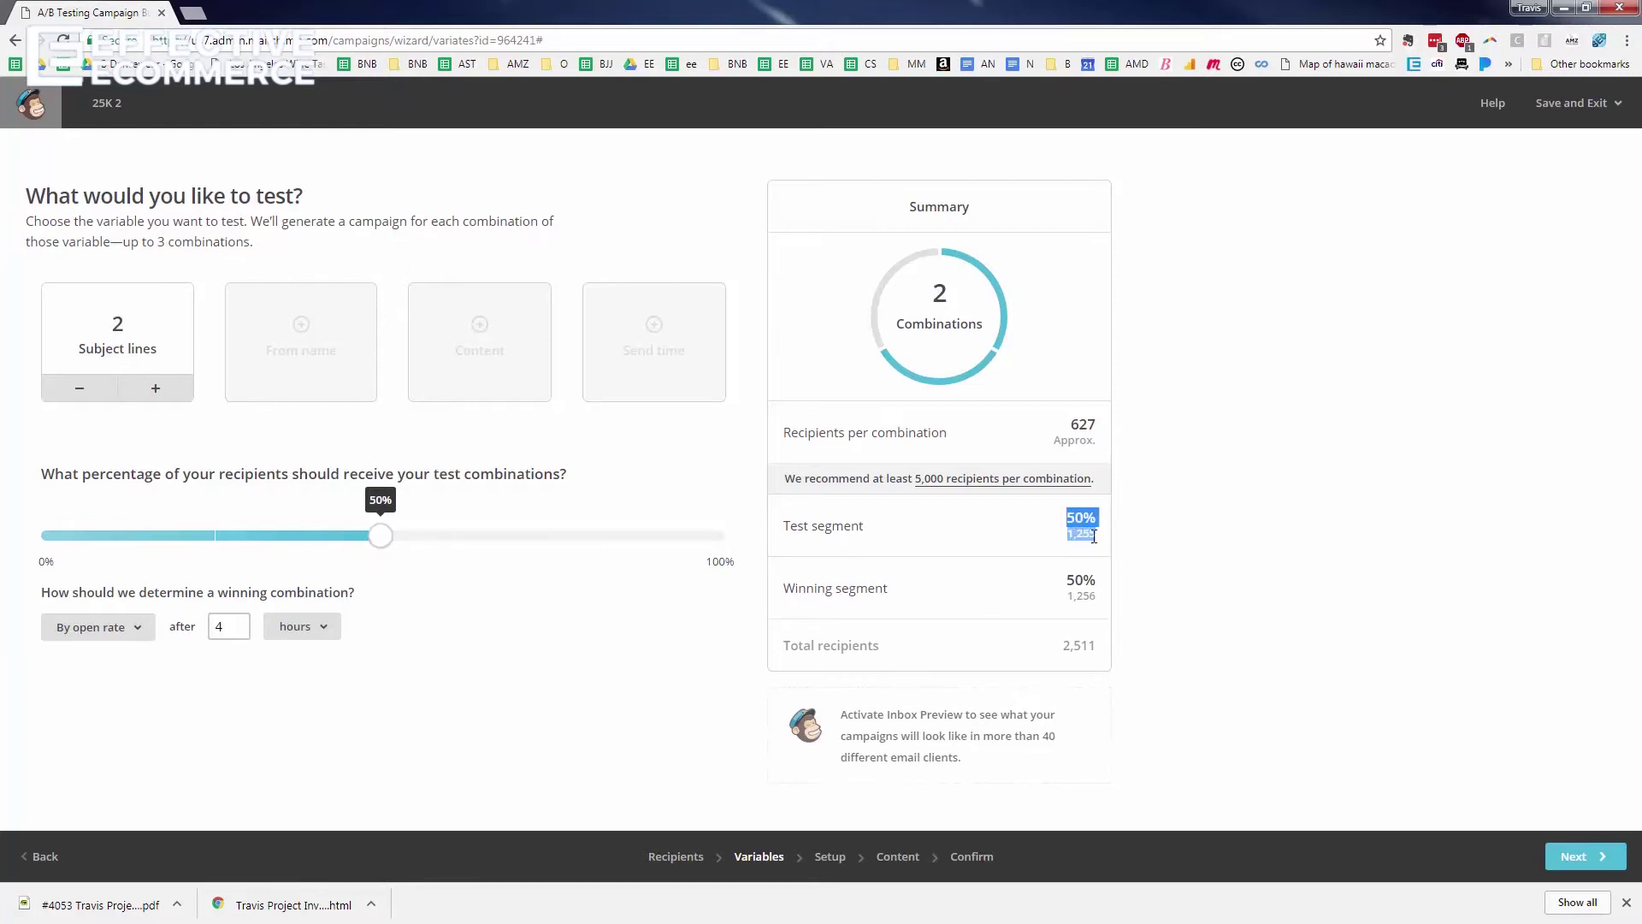
pyautogui.click(1073, 534)
pyautogui.moveTo(382, 537); pyautogui.dragTo(942, 505)
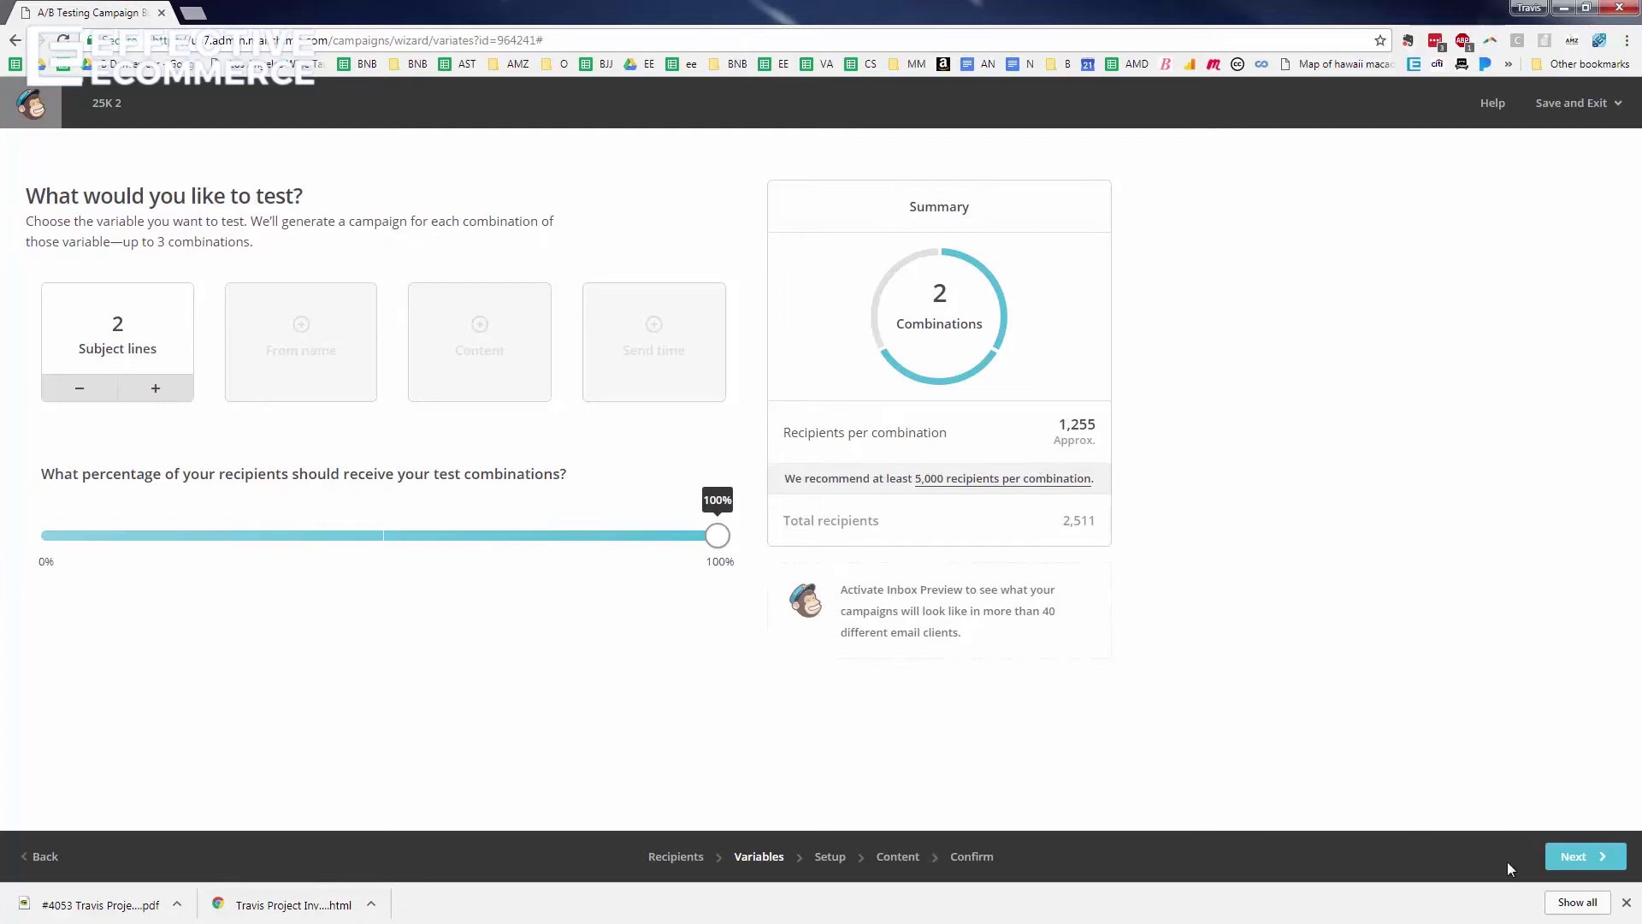
pyautogui.click(1581, 865)
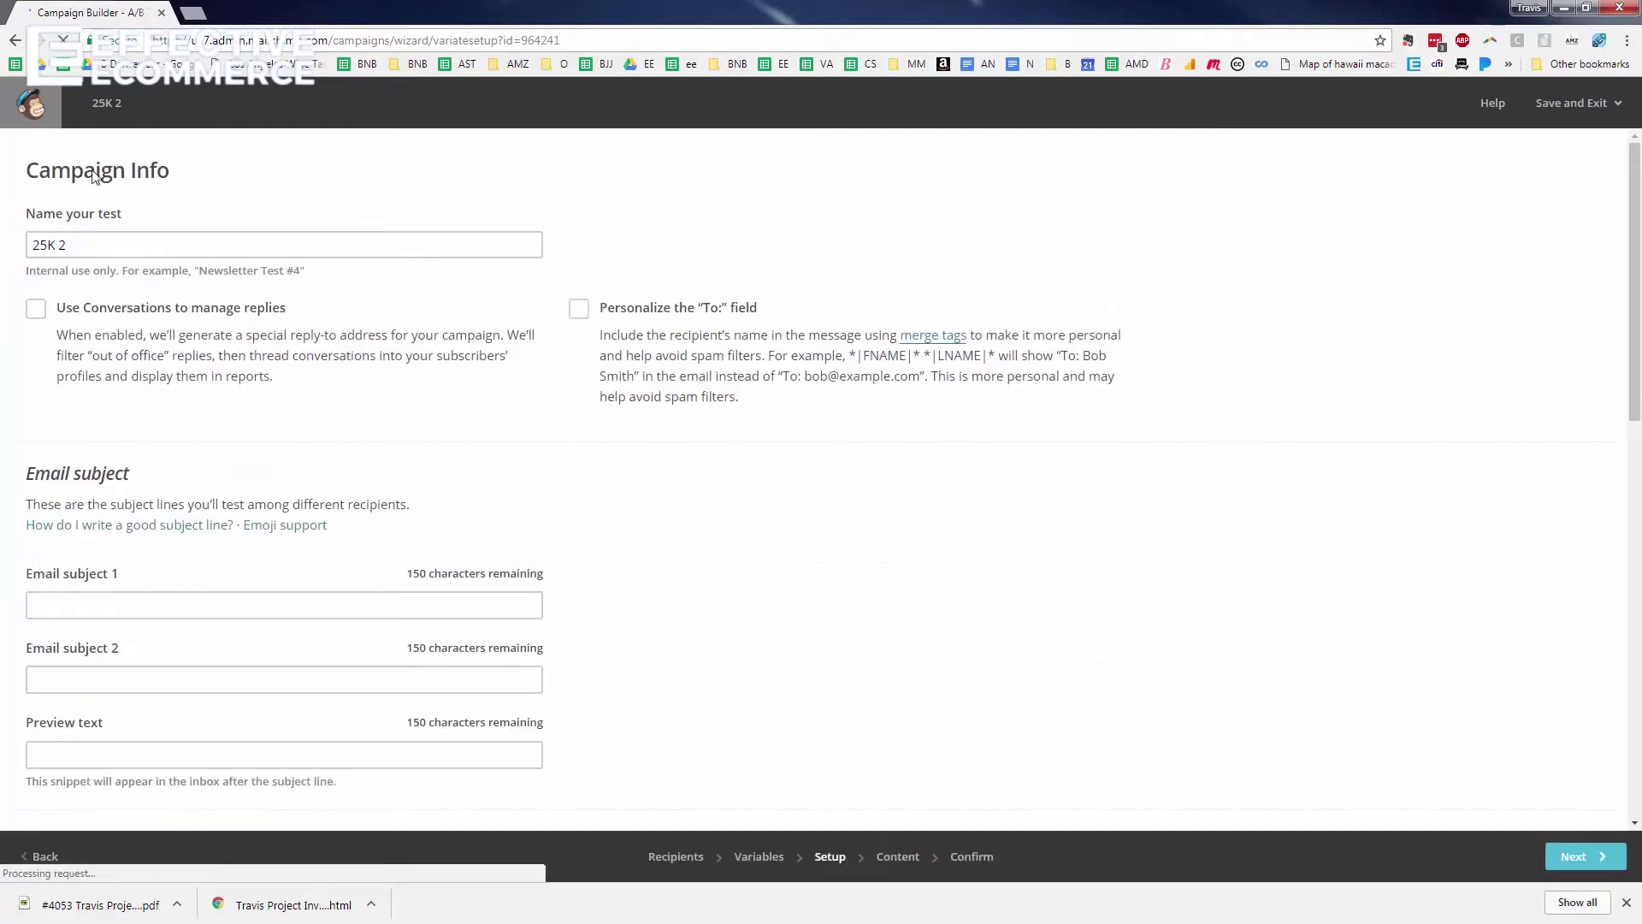
# - Enter "50% Off My Complete Ecommerce Course 1 Week Only" as email subject 1
pyautogui.tripleClick(78, 247)
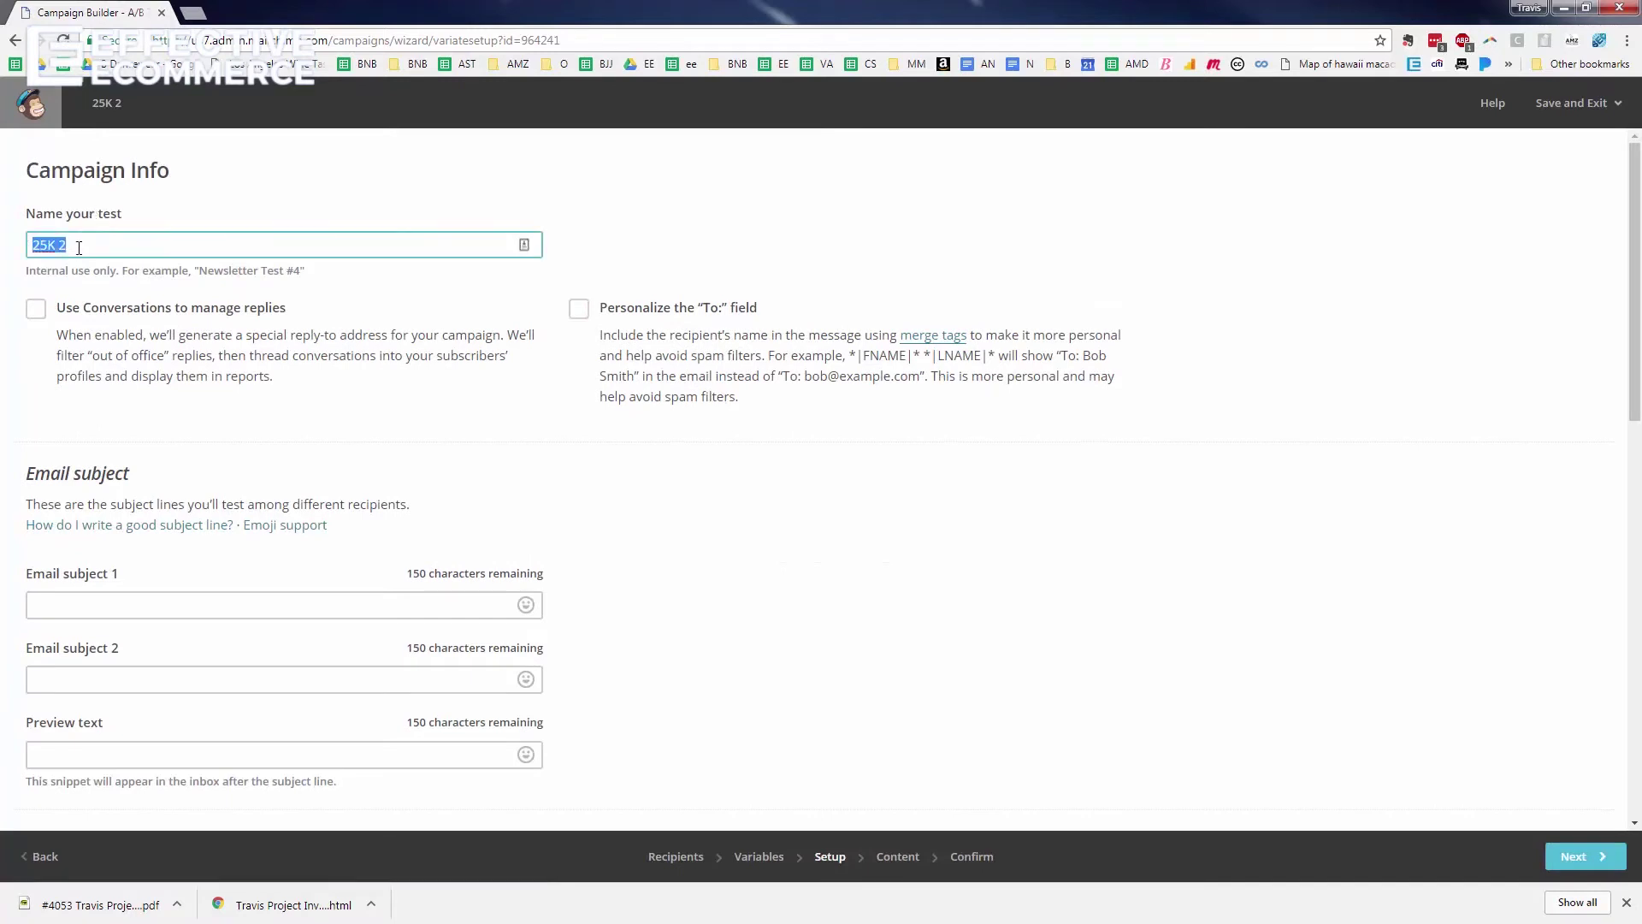
pyautogui.click(803, 552)
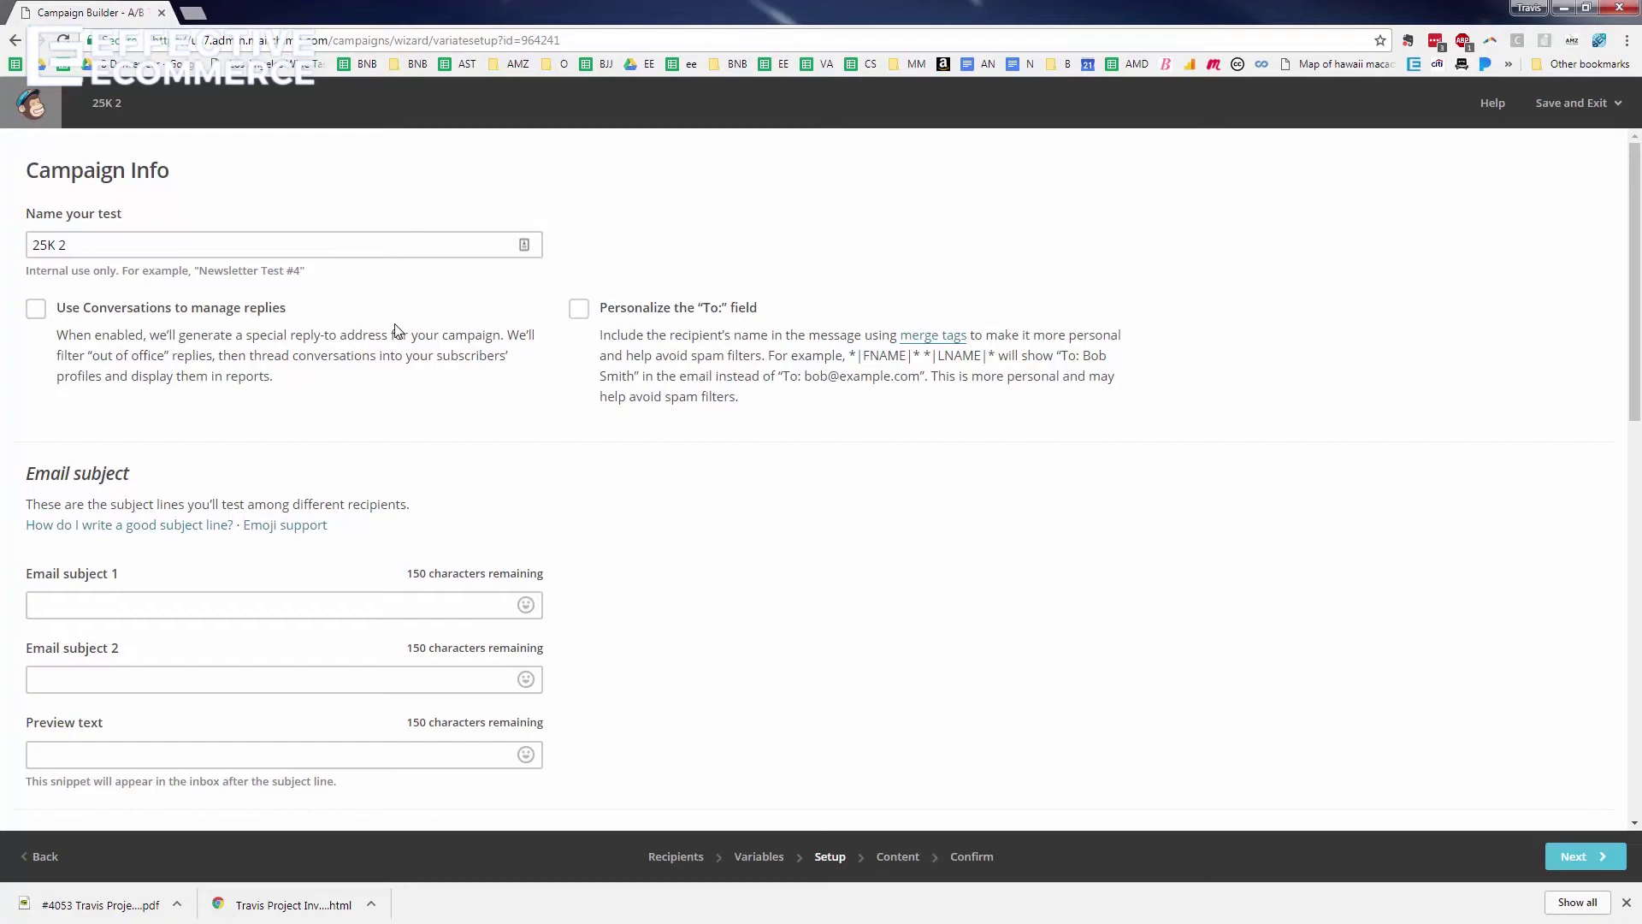
pyautogui.scroll(-2, 403, 405)
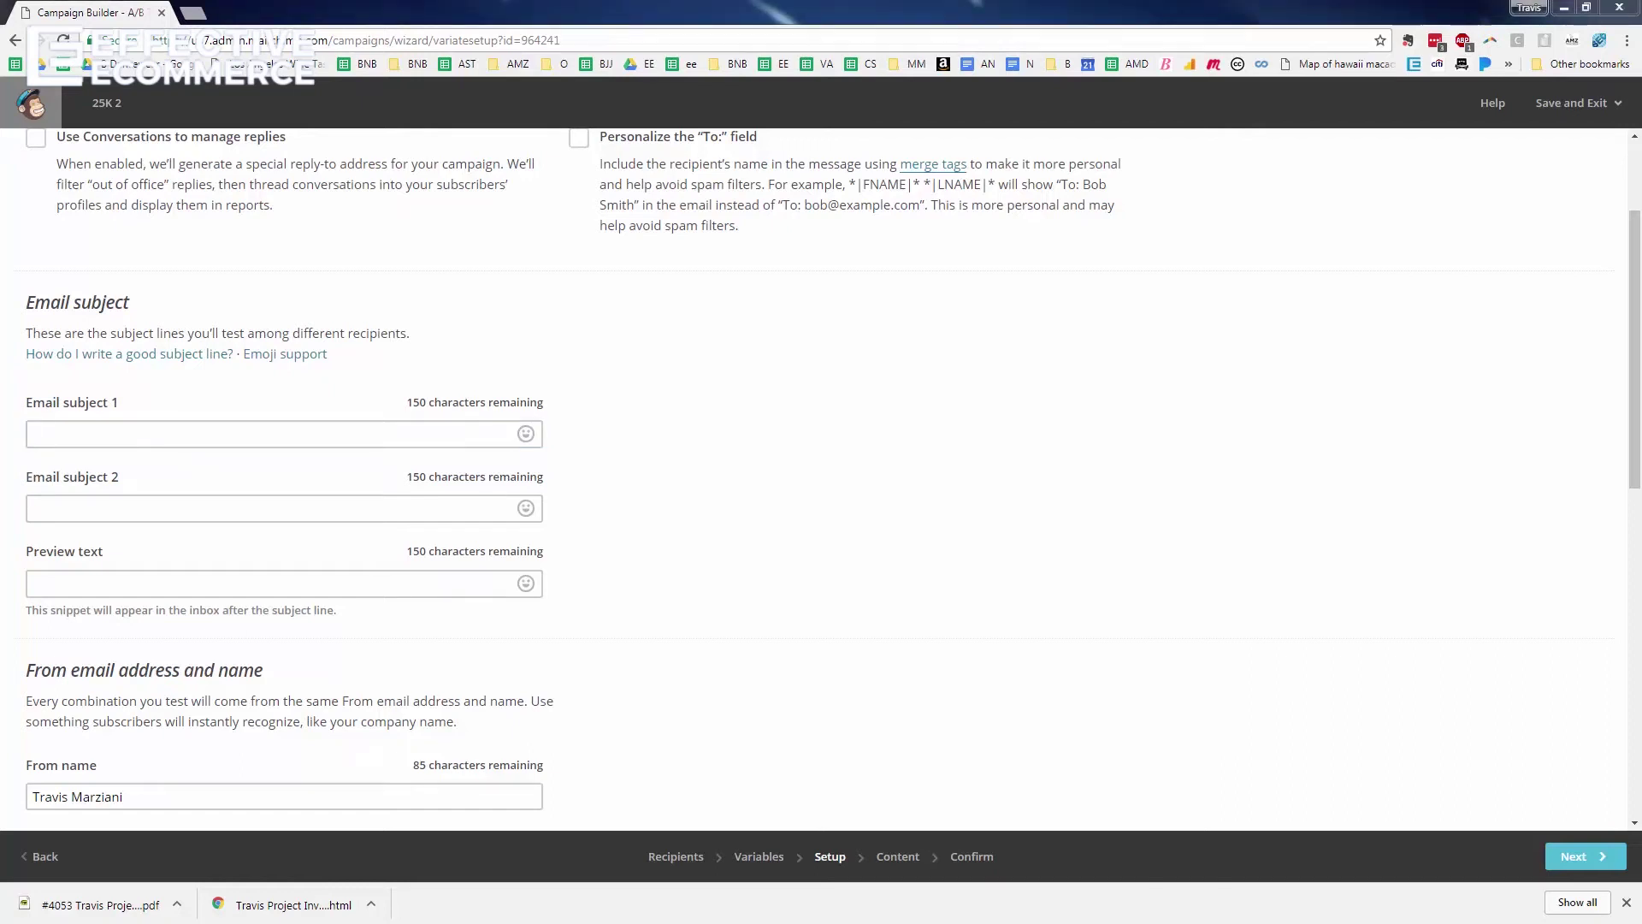
pyautogui.click(308, 435)
pyautogui.write('50% Off My Complete Ecommerce Course 1 Week Only')
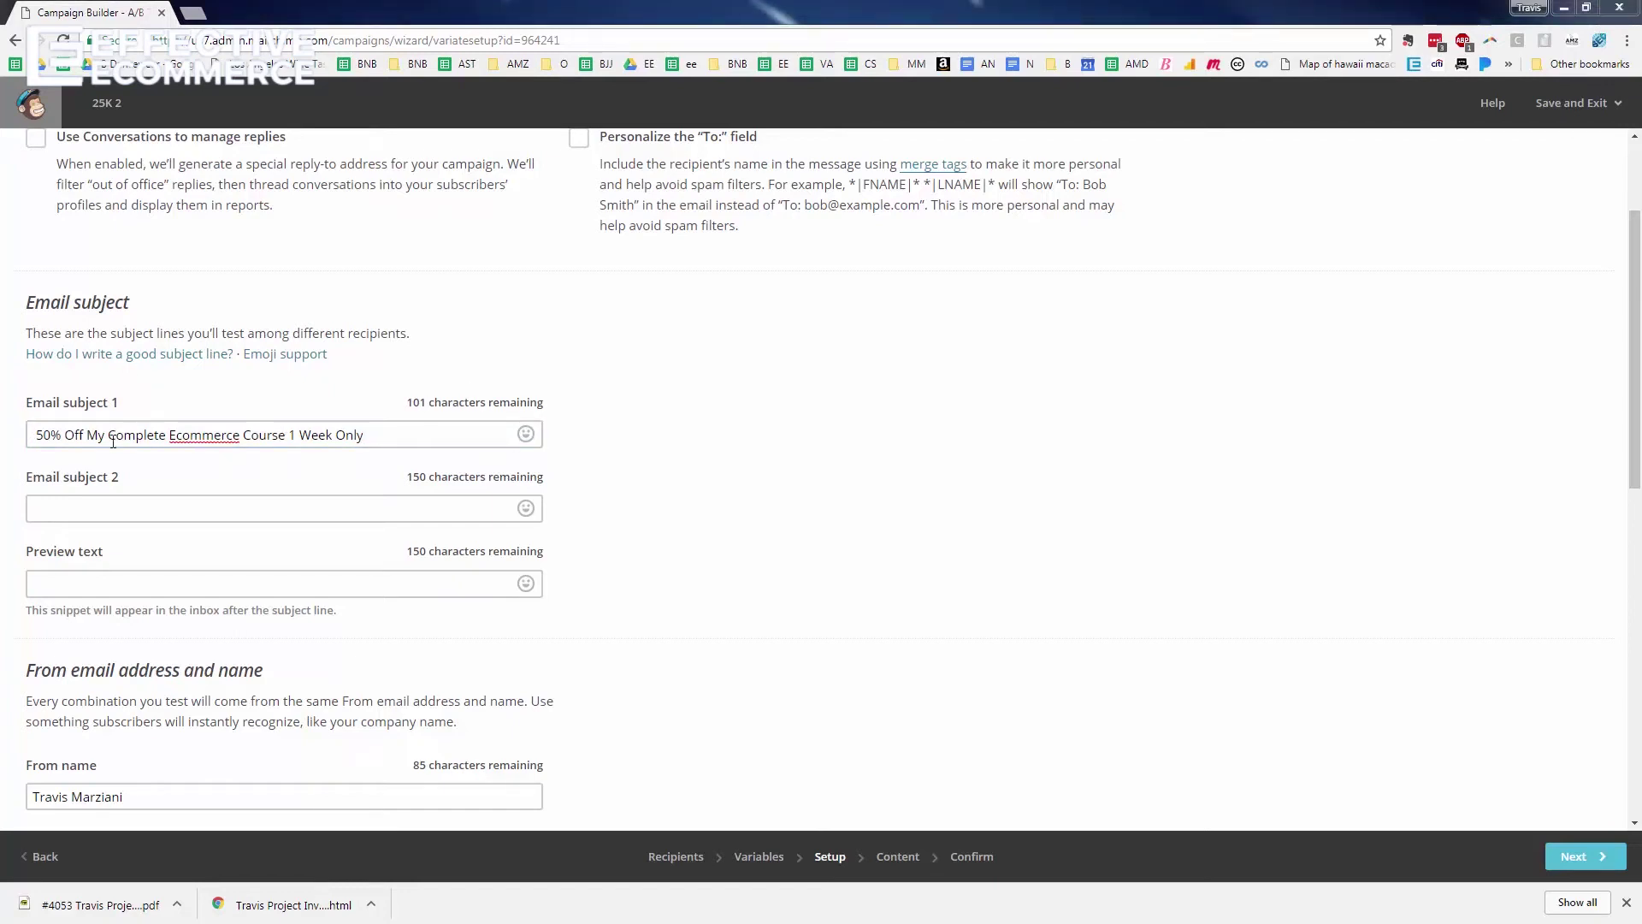
pyautogui.moveTo(61, 436); pyautogui.dragTo(22, 434)
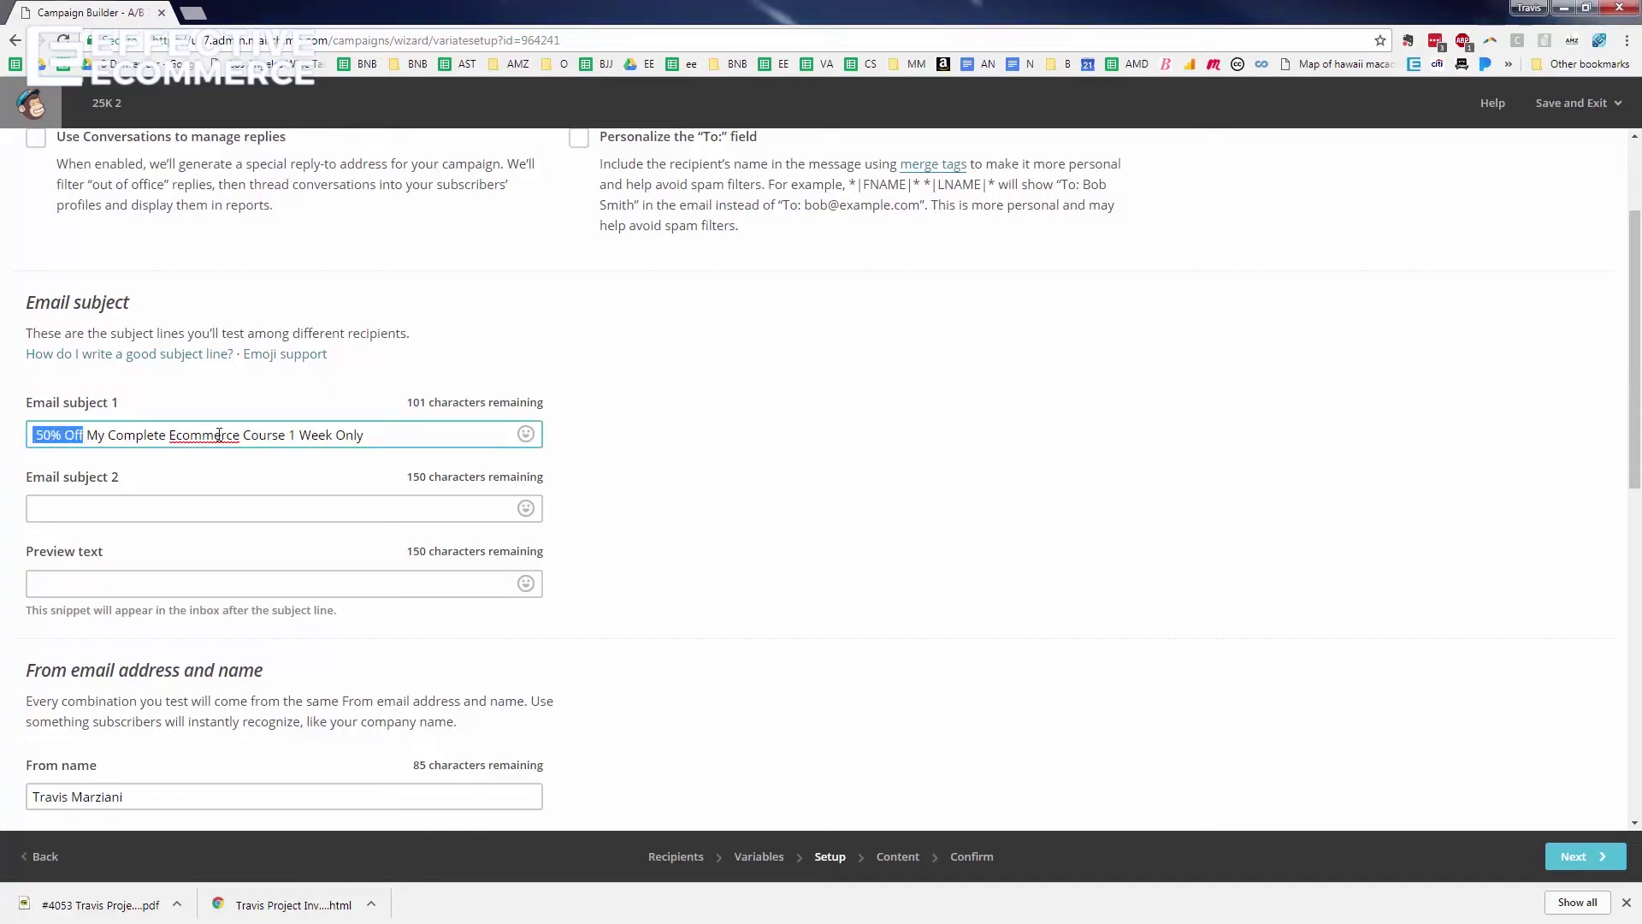
# - Enter "How To Make Your Ecommerce Business More Profit" as email subject 2
pyautogui.click(237, 504)
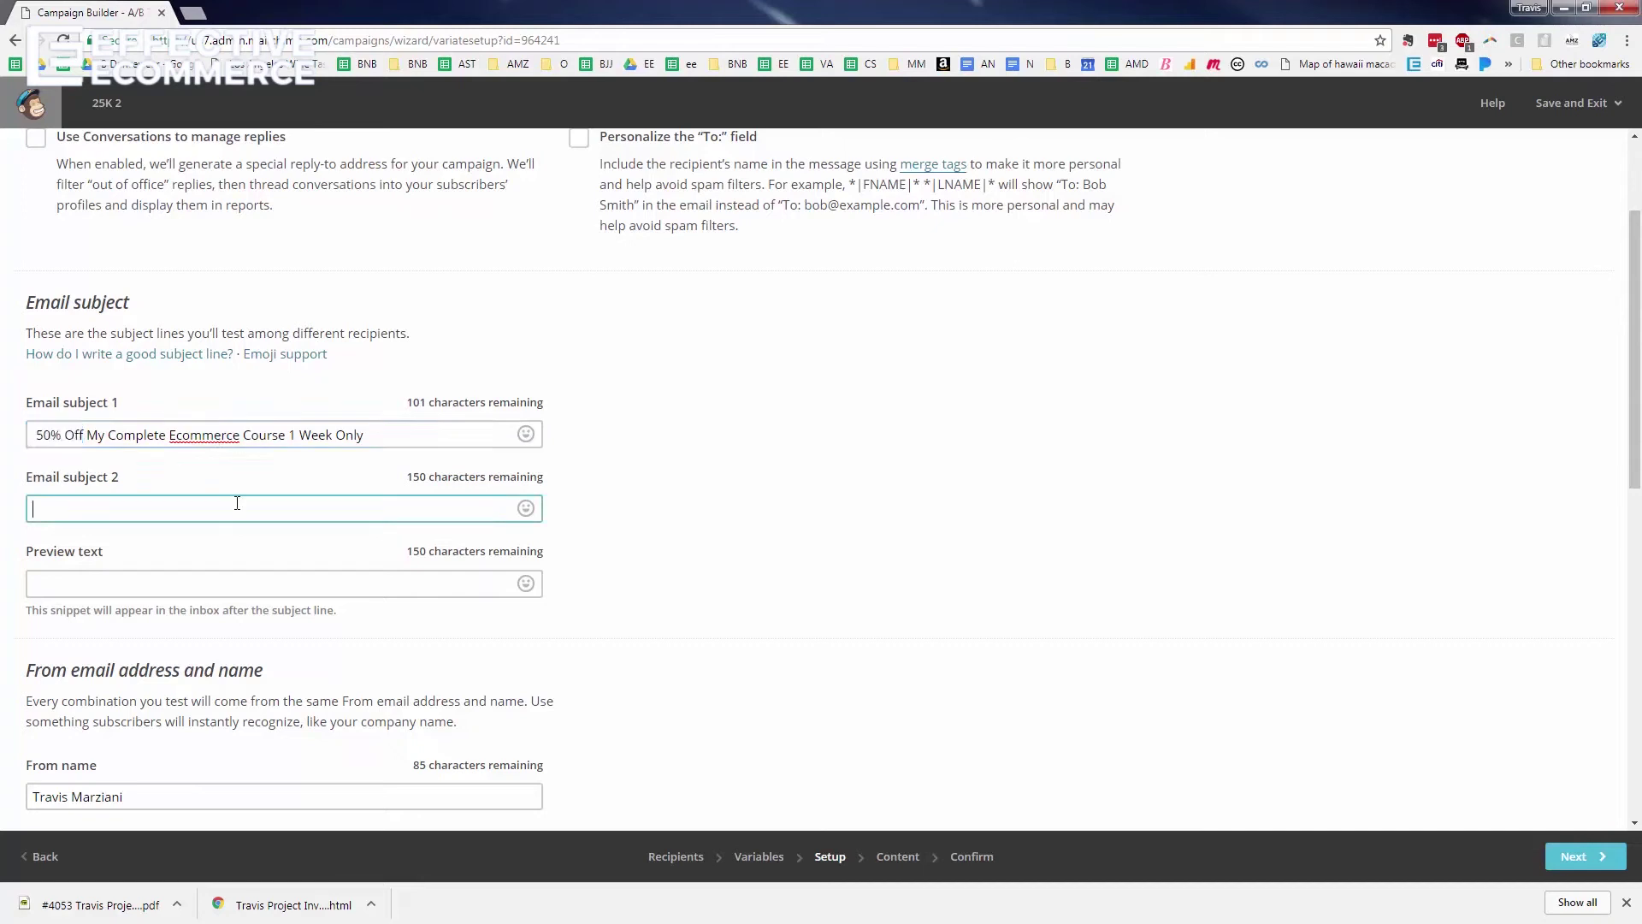
pyautogui.write('How To Make Your Ecommerce Business More Profit')
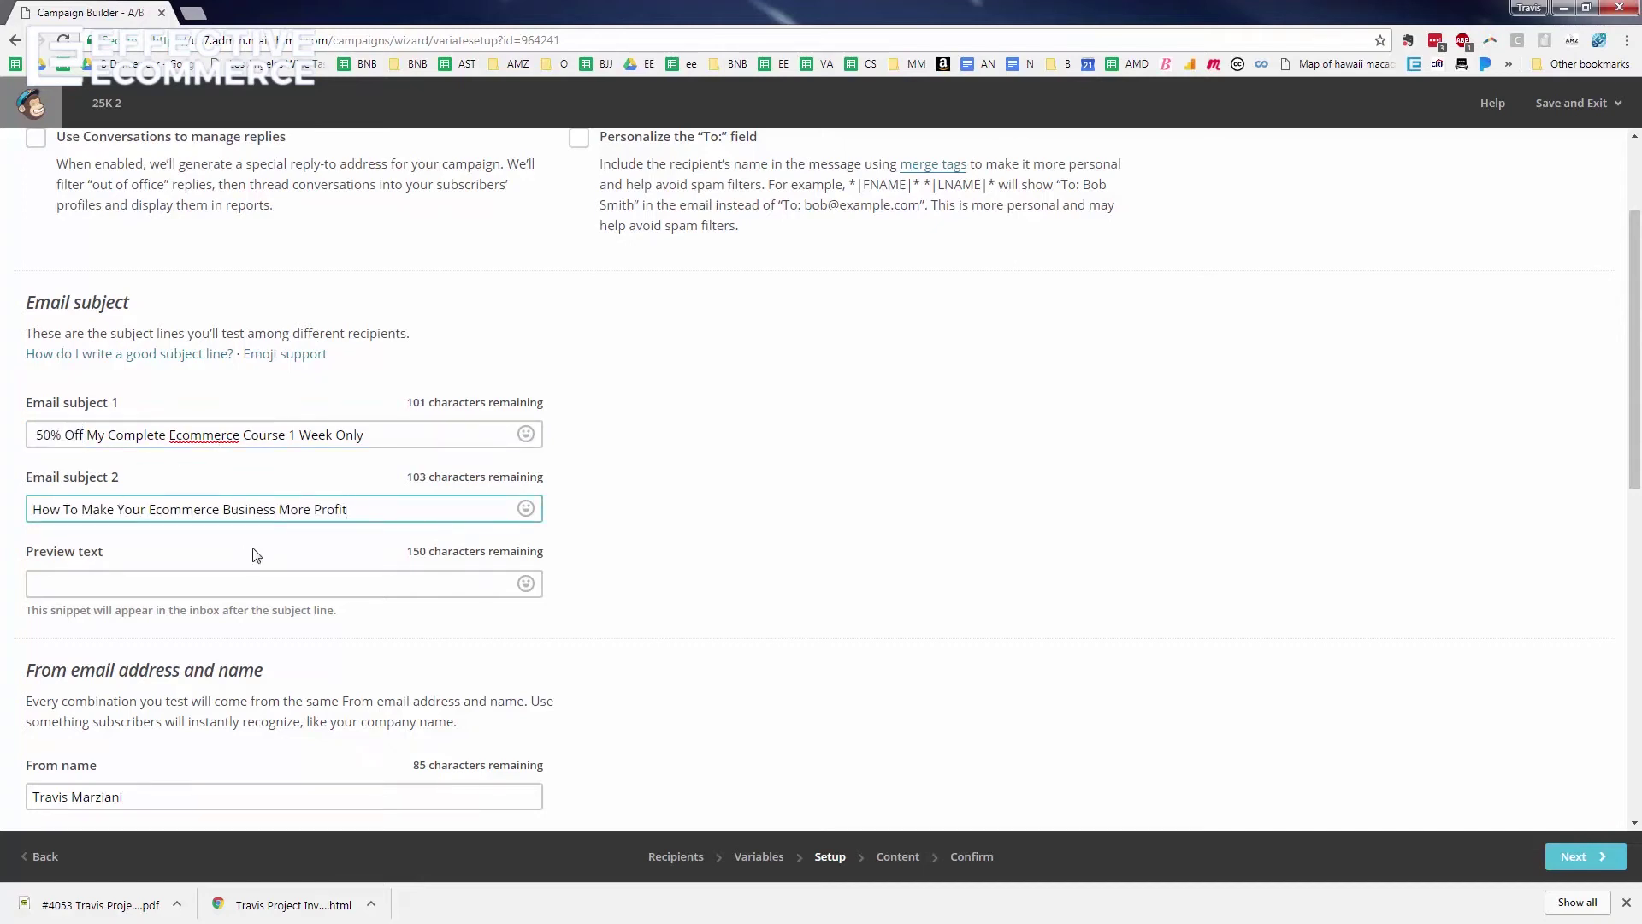
pyautogui.click(600, 488)
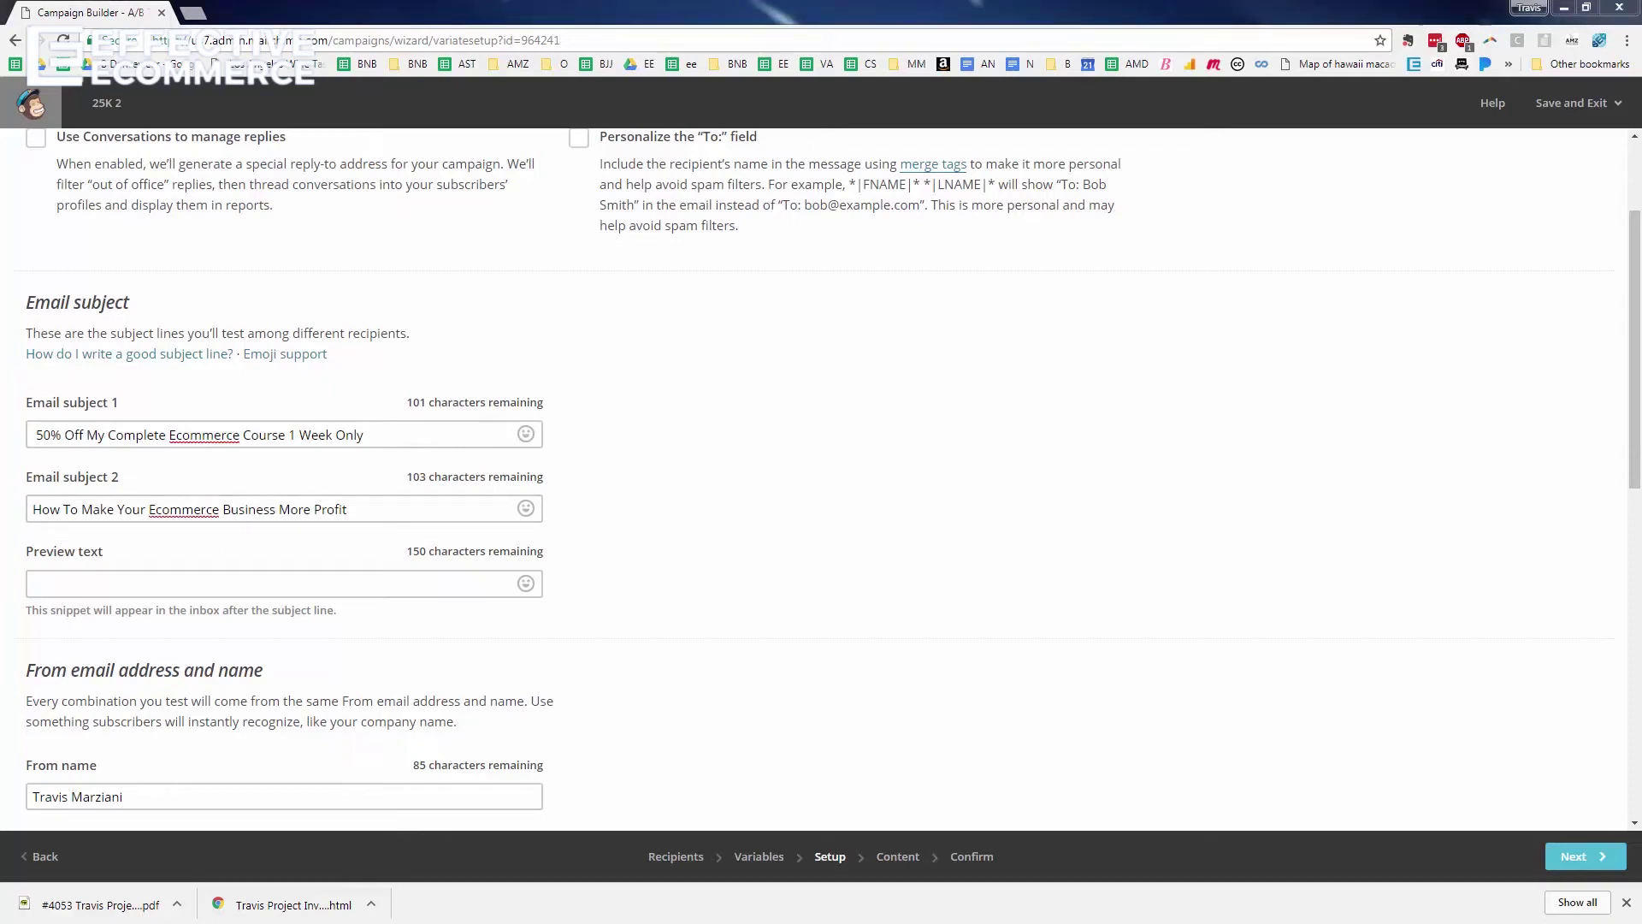
# - Enter "50% off my complete ecommerce course for 1 week only." as the preview text
pyautogui.click(419, 580)
pyautogui.write('50% off my complete ecommerce course for 1 week only.')
pyautogui.click(838, 553)
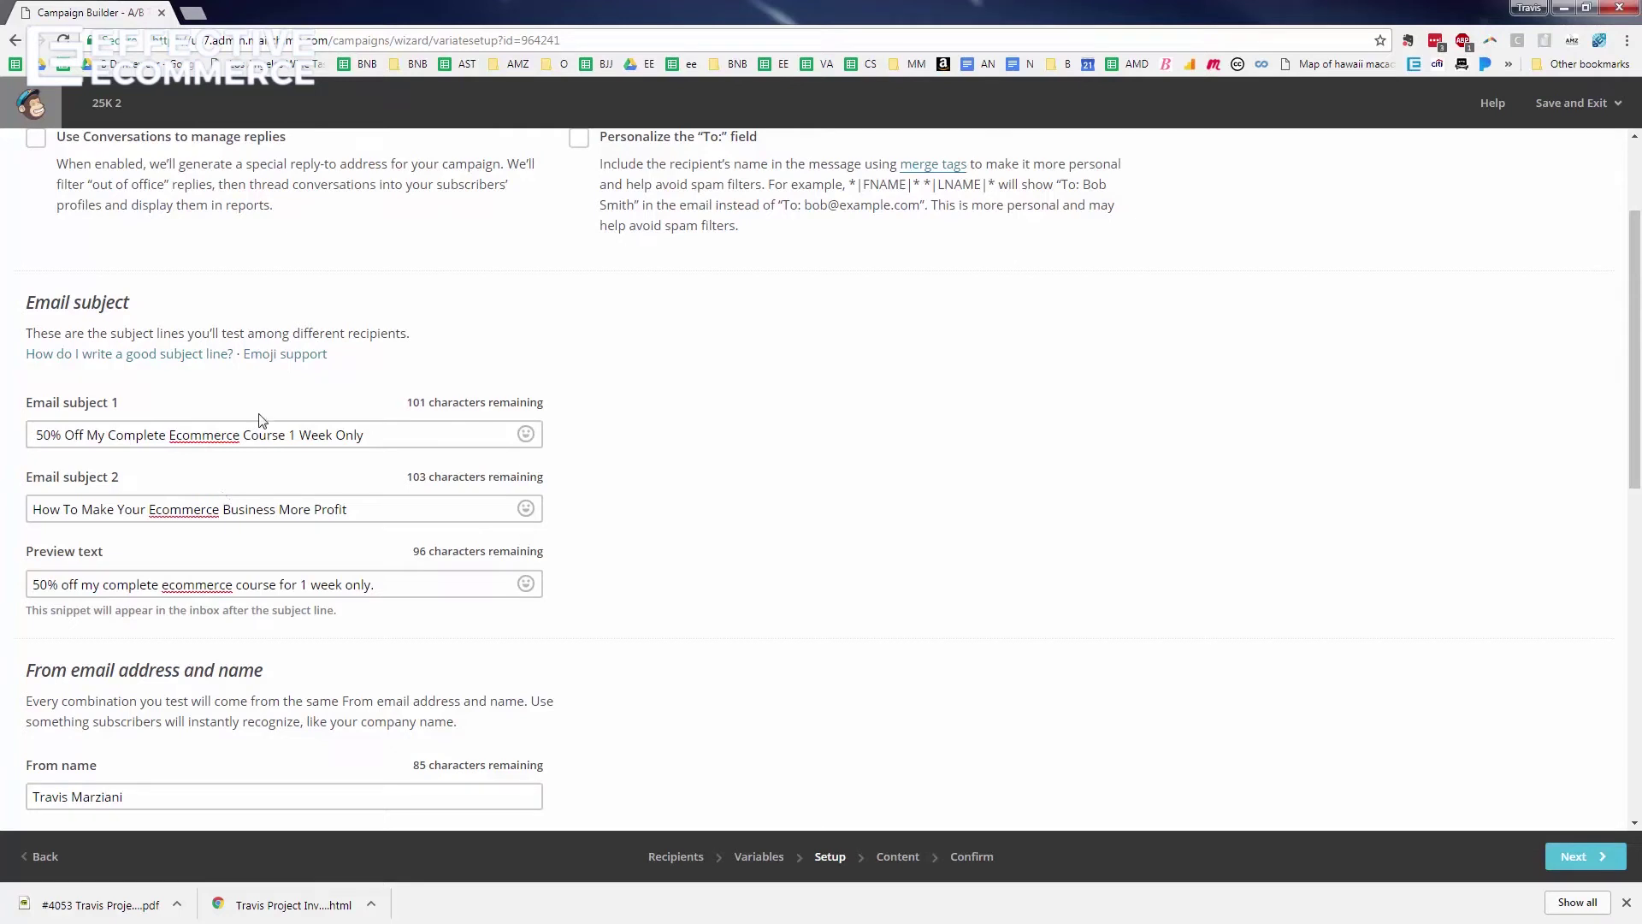
pyautogui.click(336, 502)
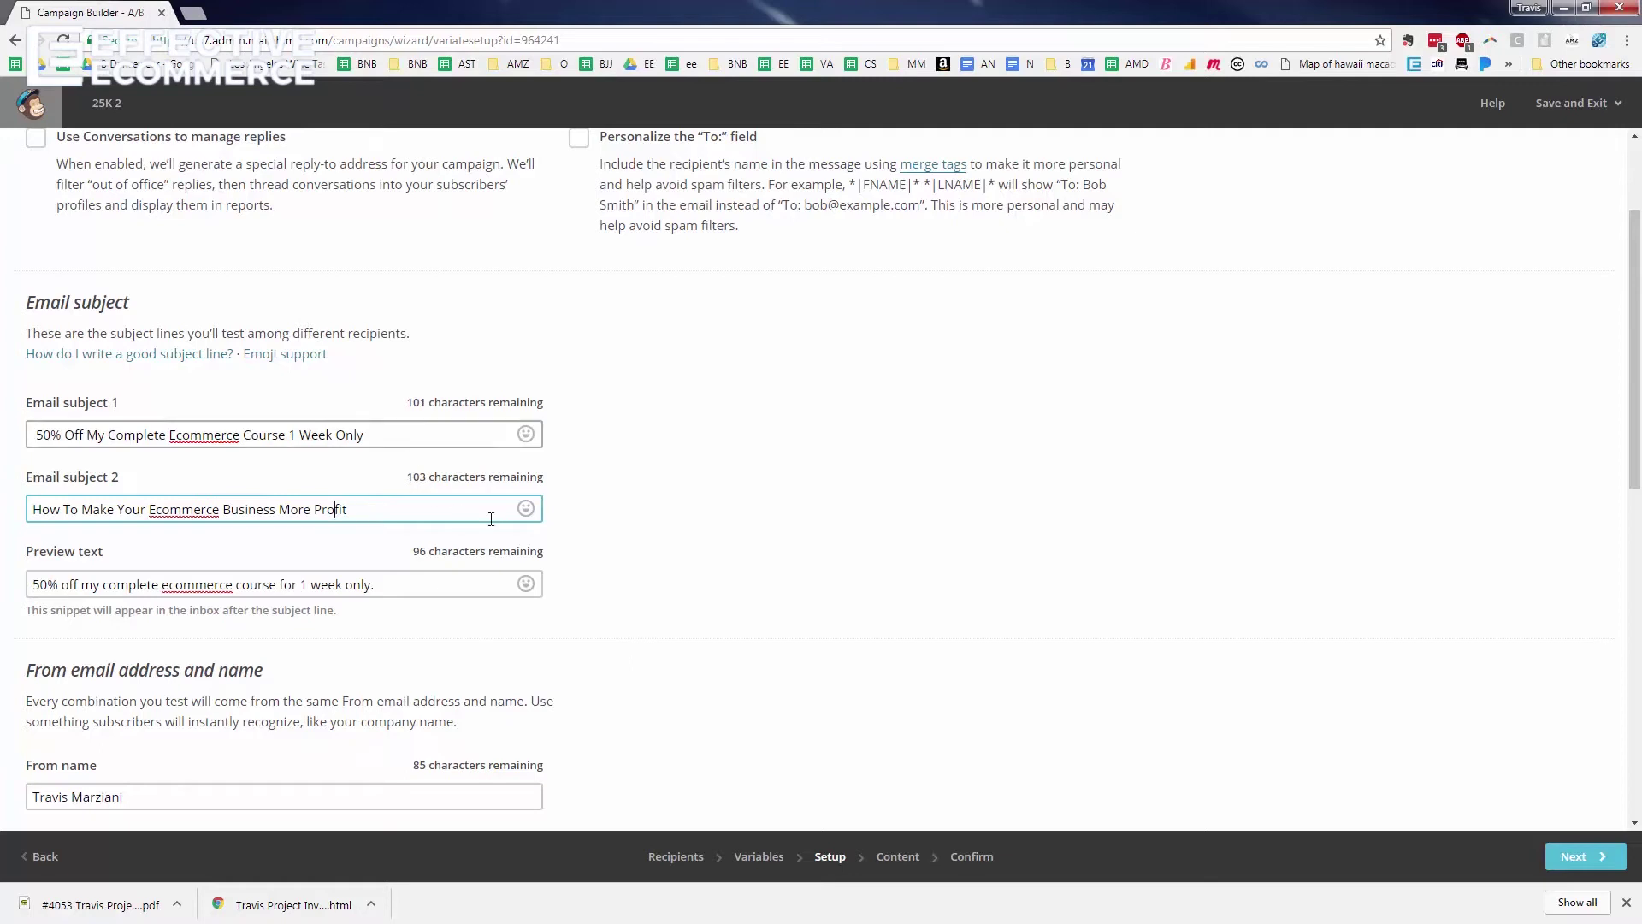
# - Review the sender details and tracking options, and continue to the template selection
pyautogui.scroll(-2, 435, 511)
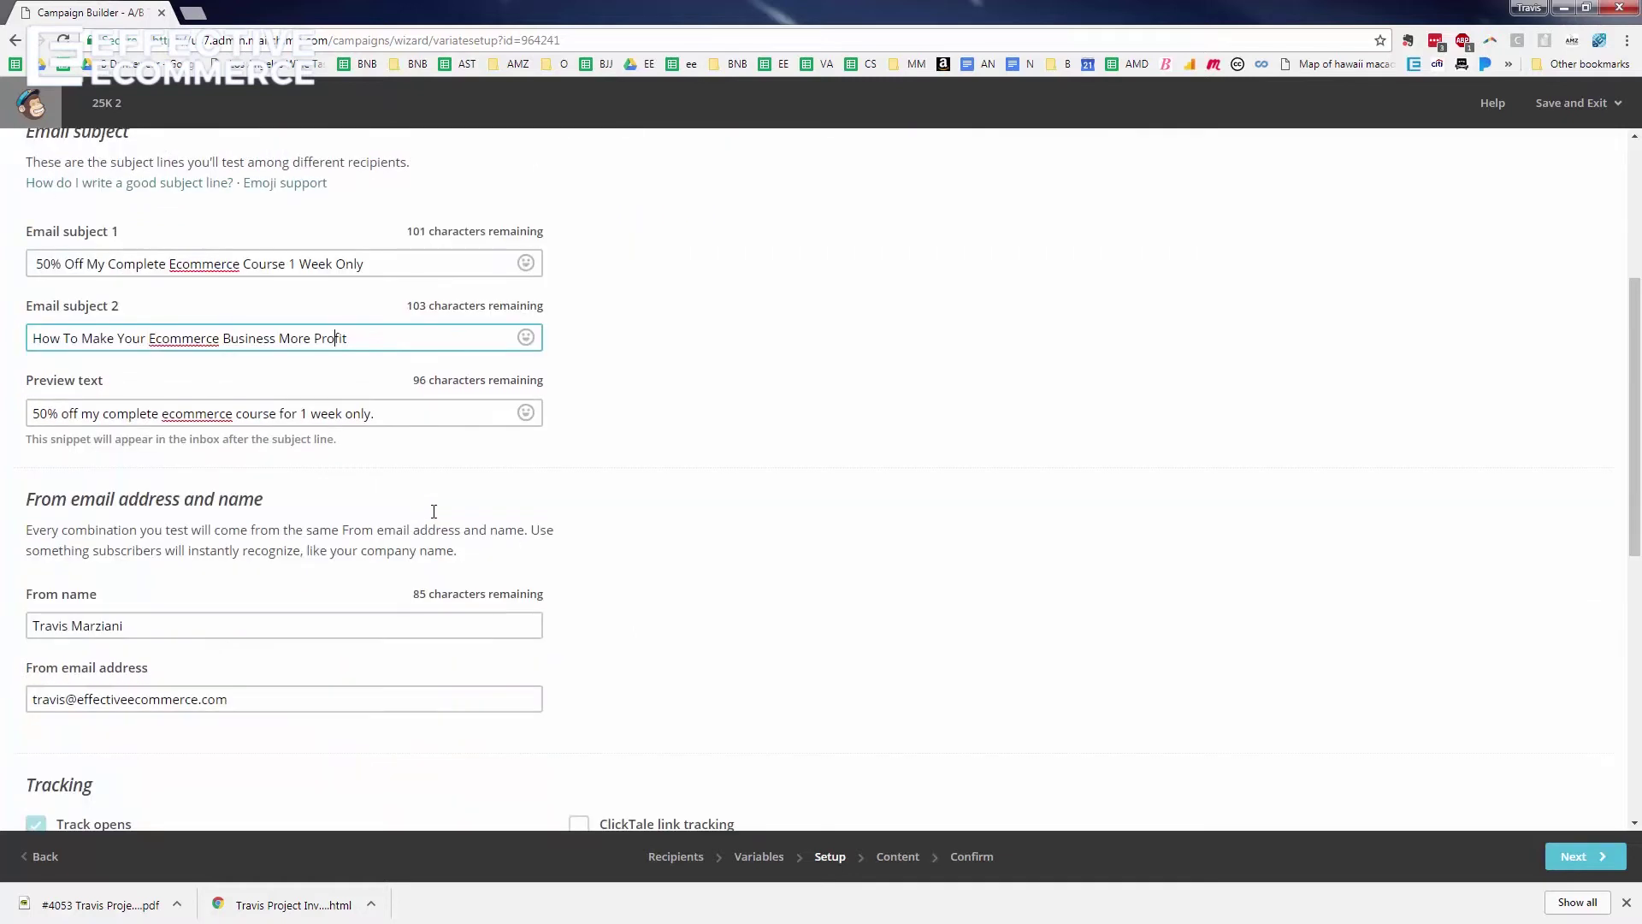
pyautogui.moveTo(123, 626); pyautogui.dragTo(31, 625)
pyautogui.tripleClick(264, 707)
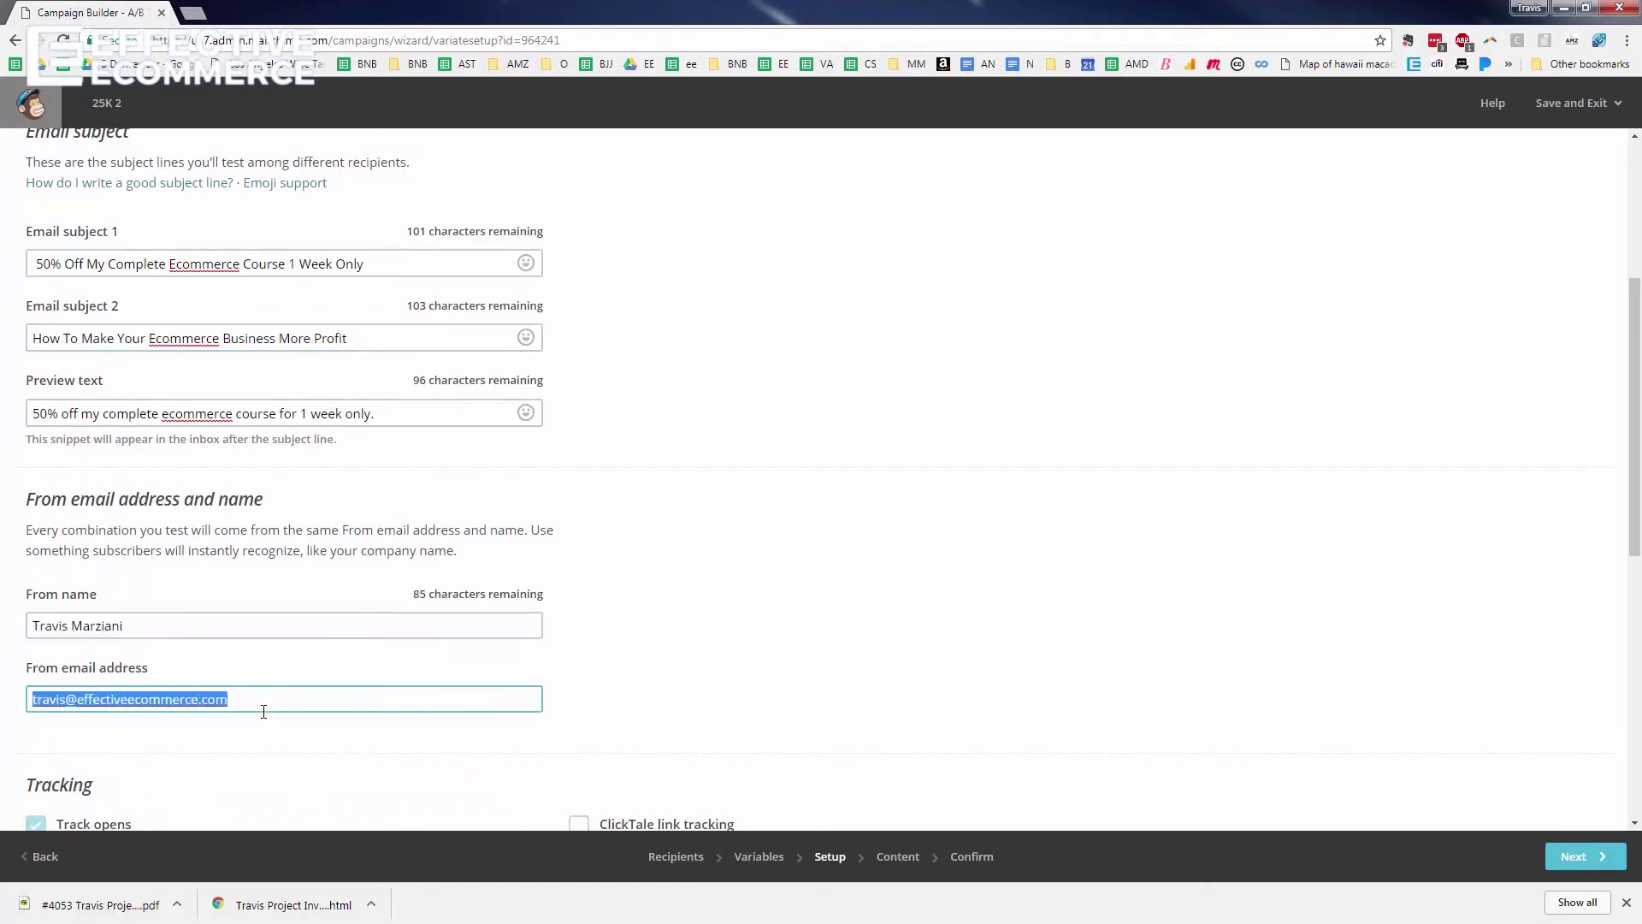
pyautogui.scroll(-2, 263, 710)
pyautogui.scroll(-2, 264, 712)
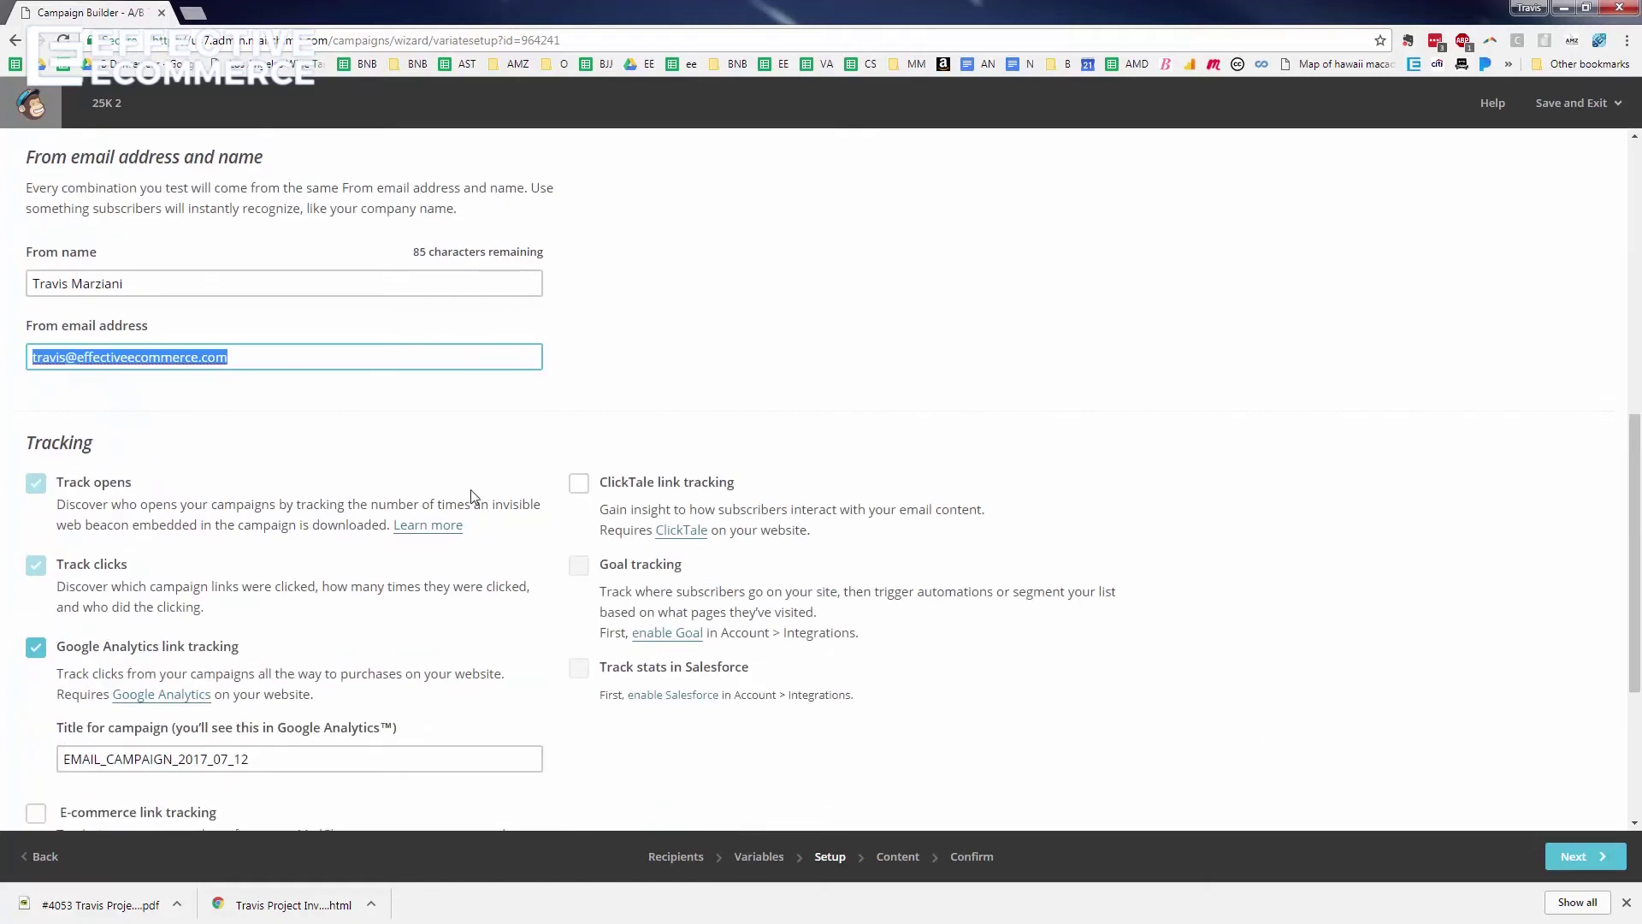
pyautogui.scroll(-3, 398, 560)
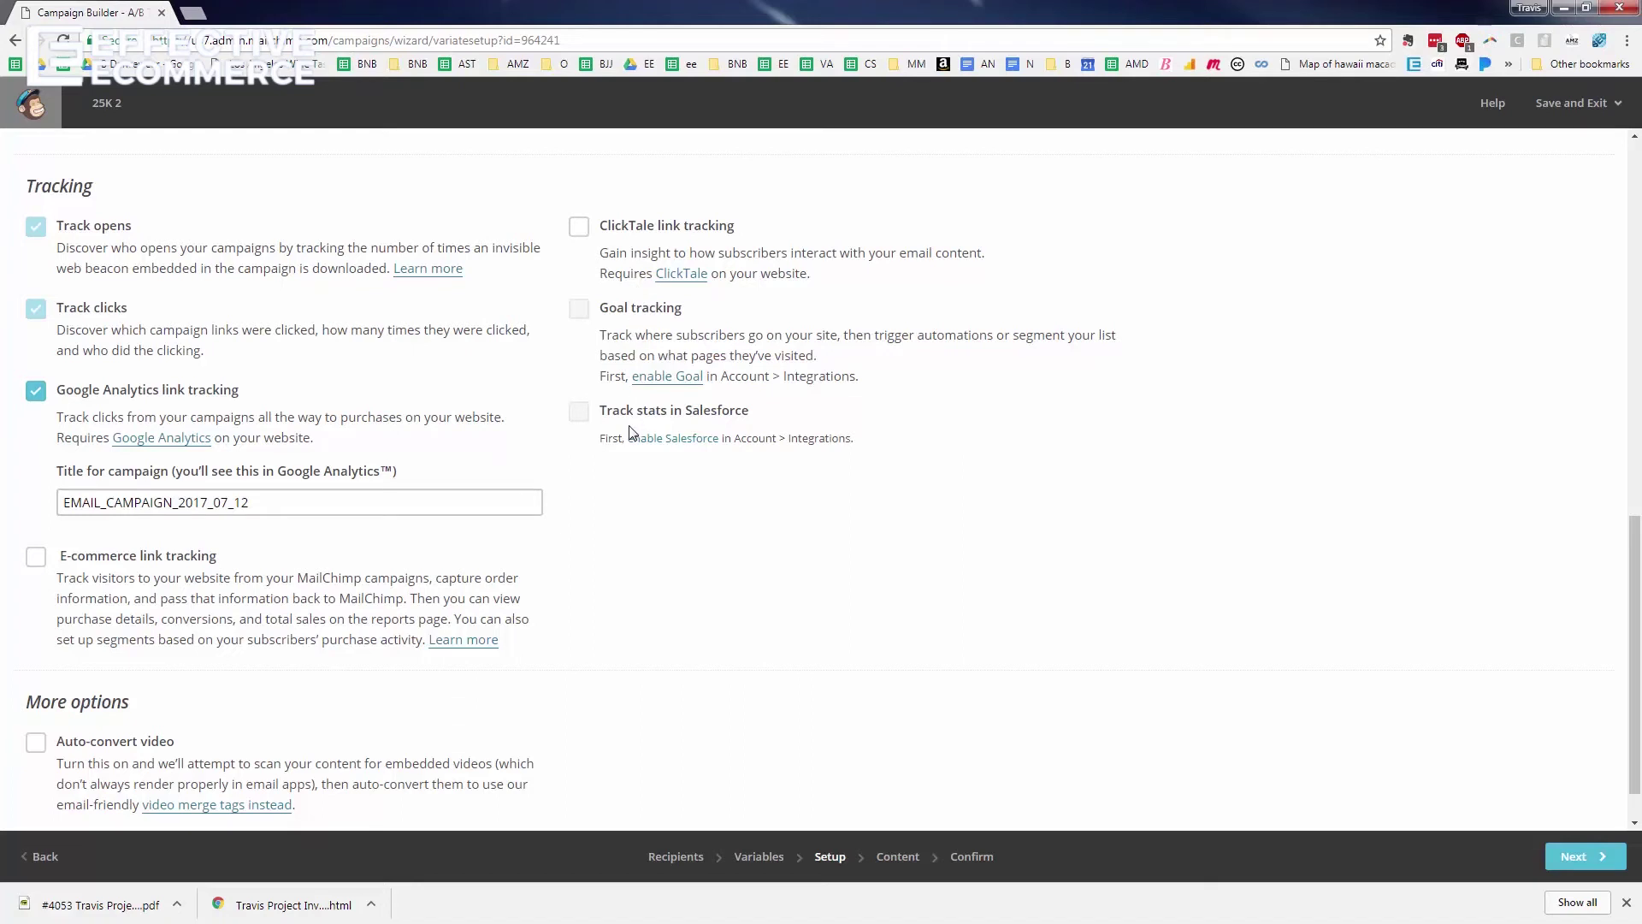
pyautogui.scroll(-1, 630, 431)
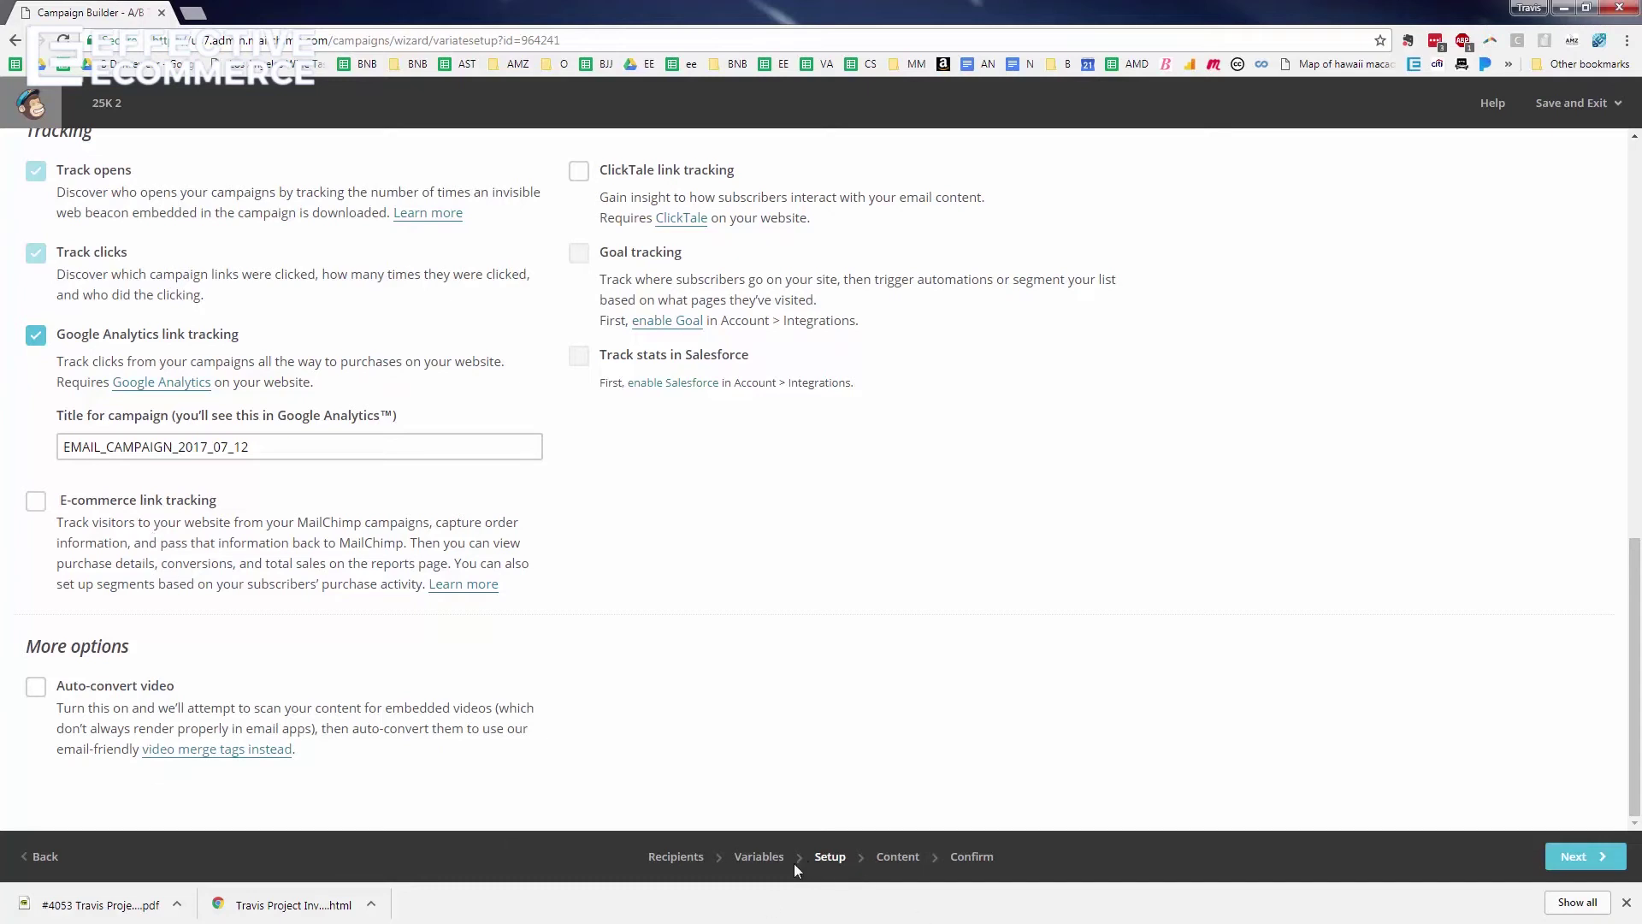
pyautogui.click(1582, 867)
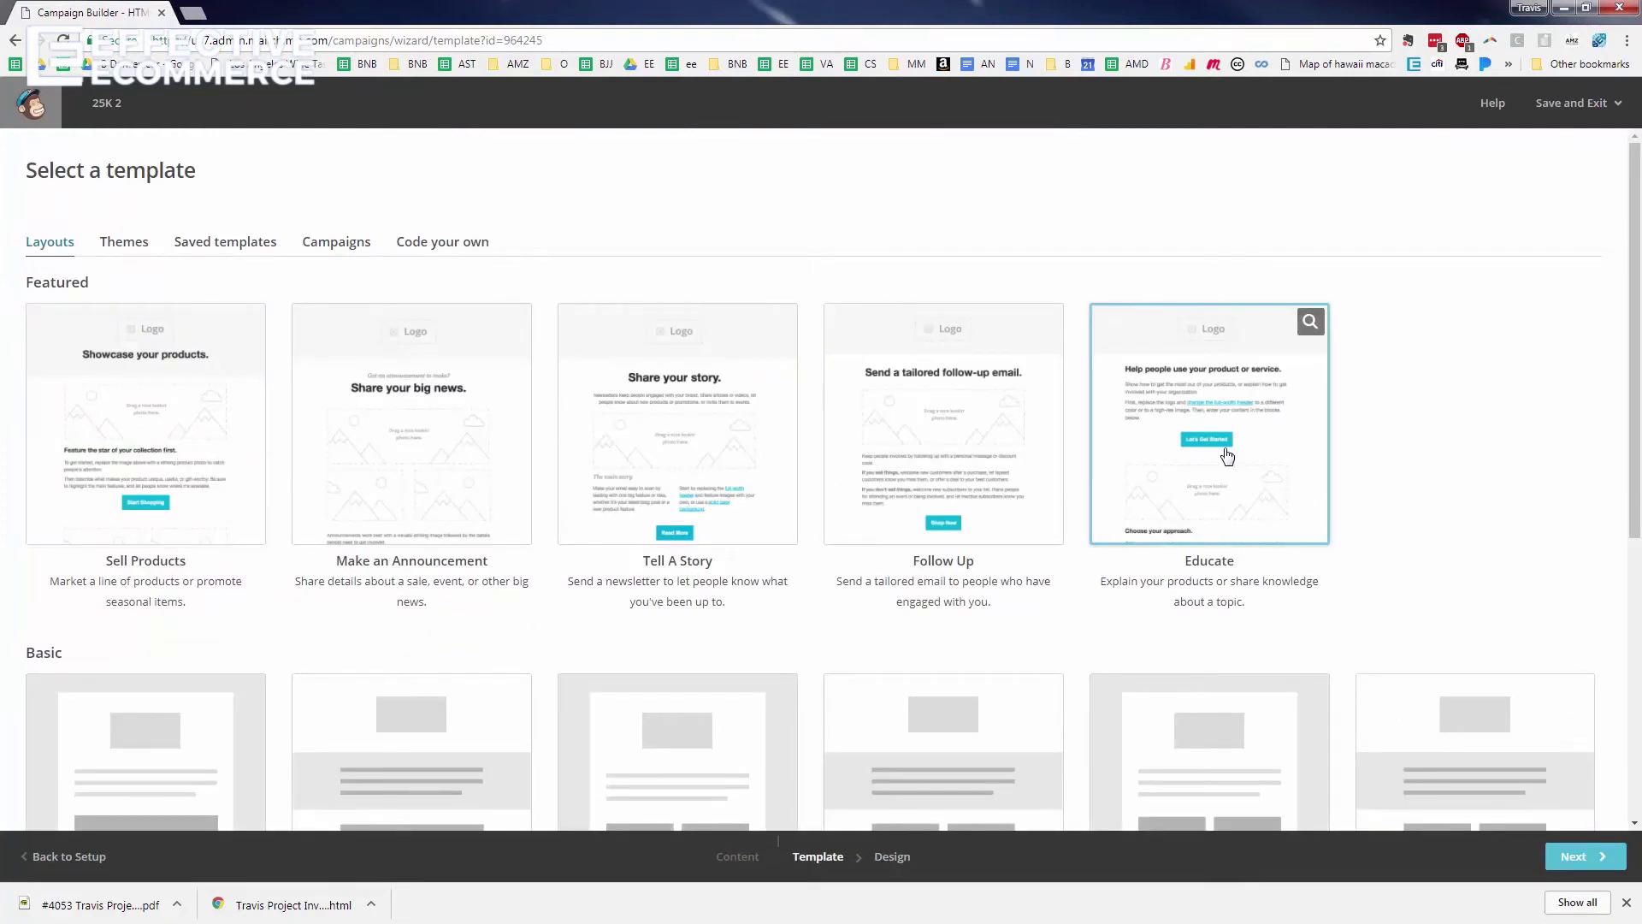
# - Choose the Sell Products layout and delete its logo block
pyautogui.click(147, 508)
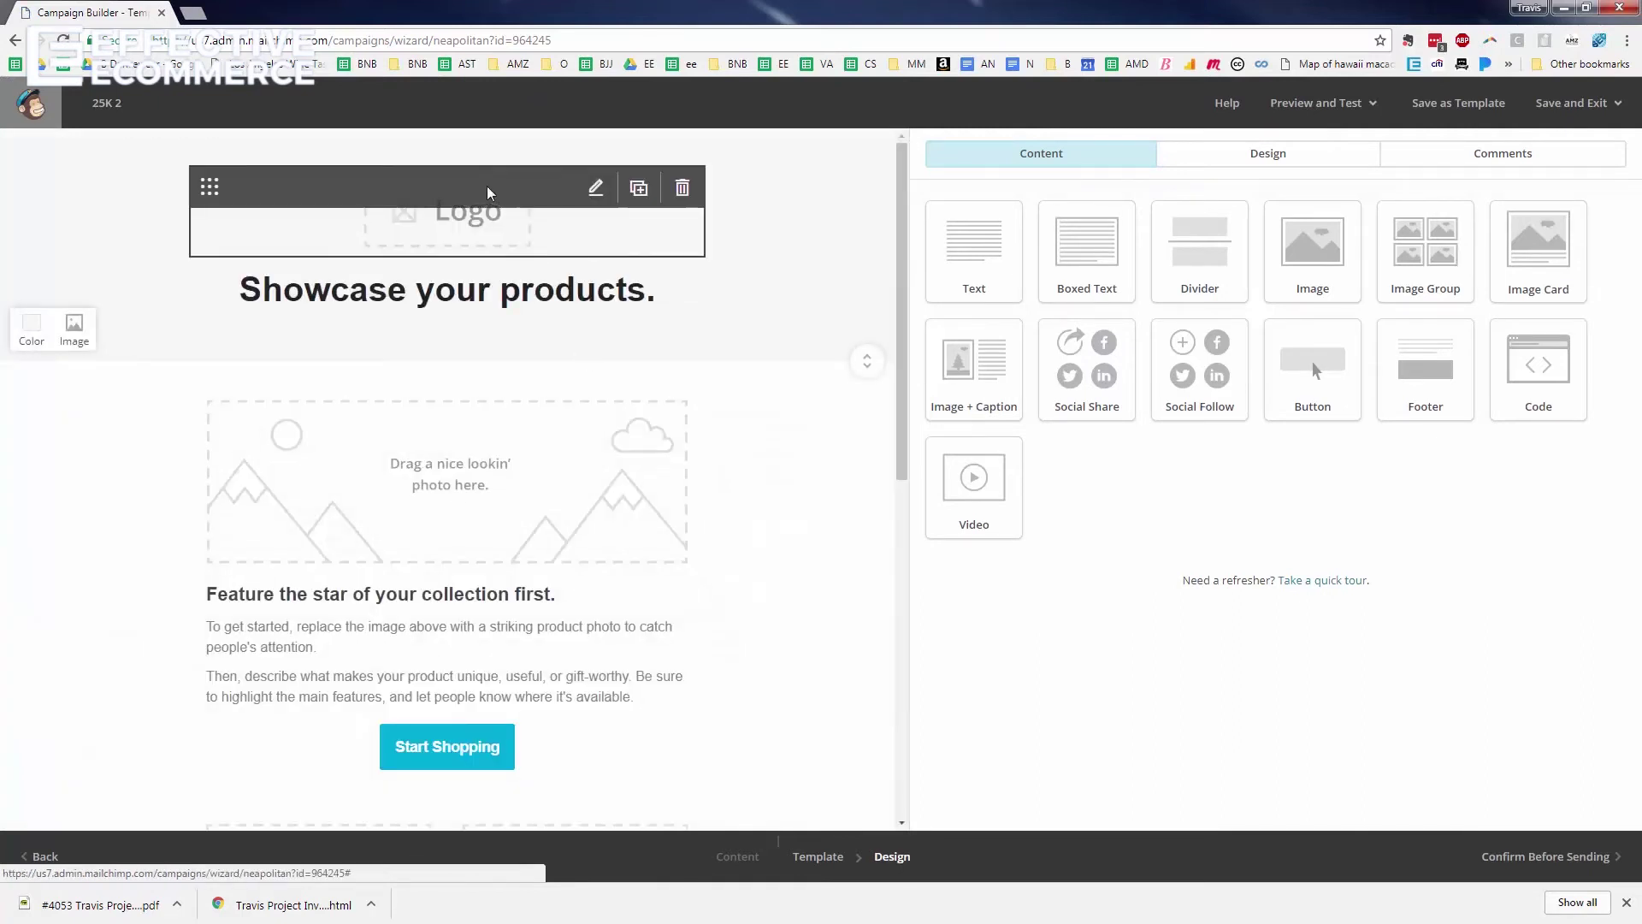
pyautogui.click(684, 187)
pyautogui.click(647, 553)
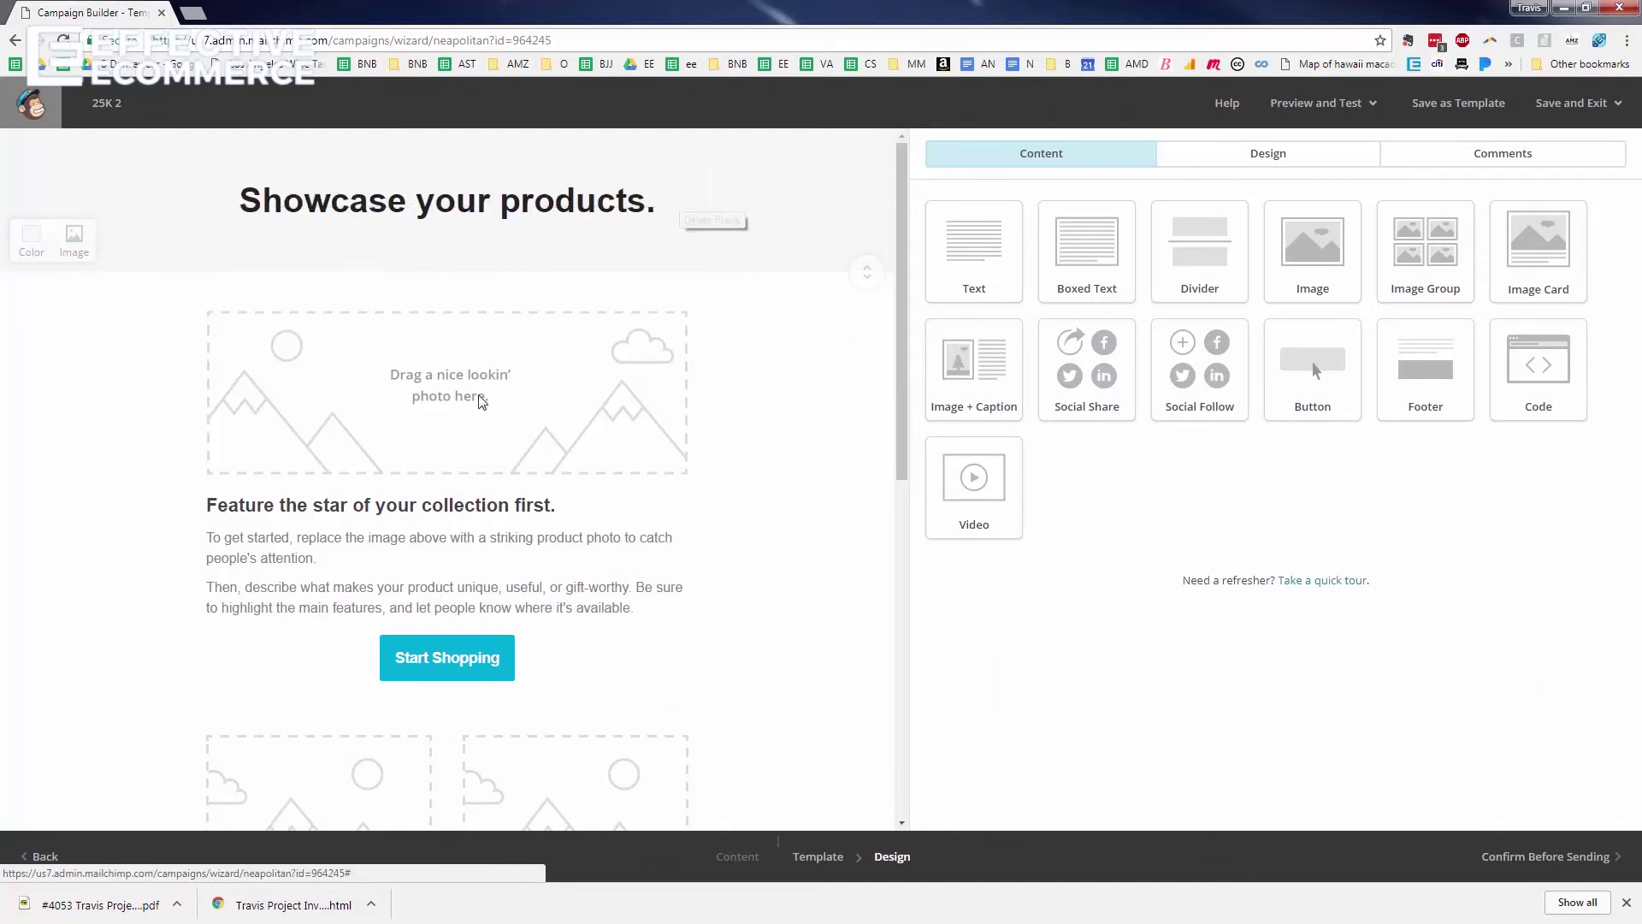
# - Replace the "Showcase your products." heading with "50% Off Ecommerce Course"
pyautogui.click(495, 191)
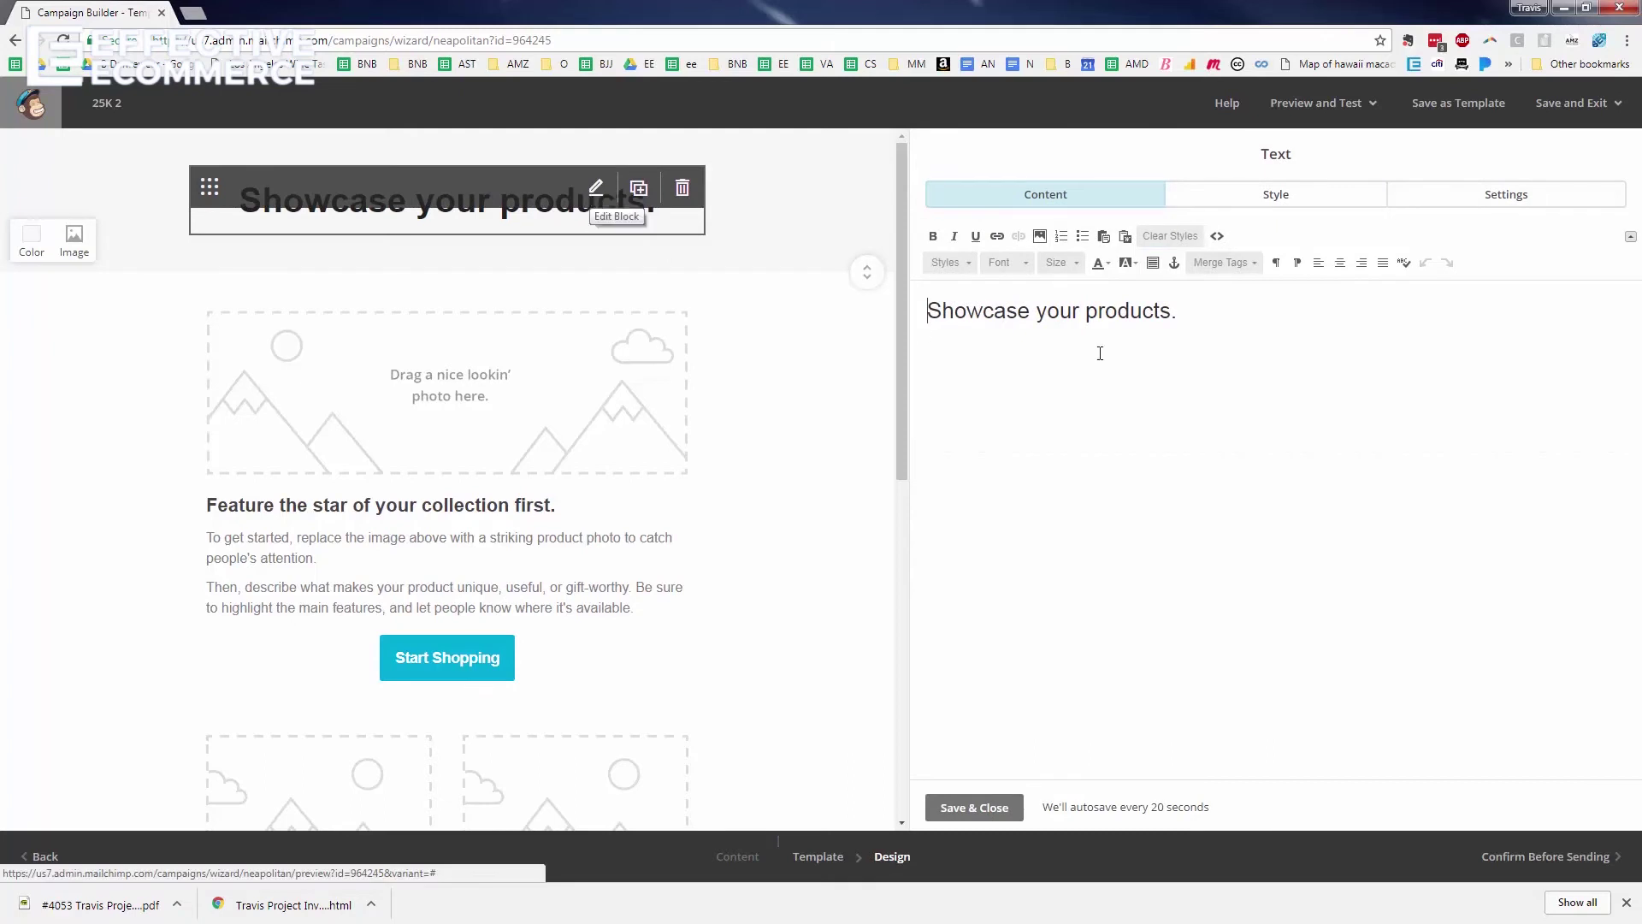
pyautogui.click(1087, 308)
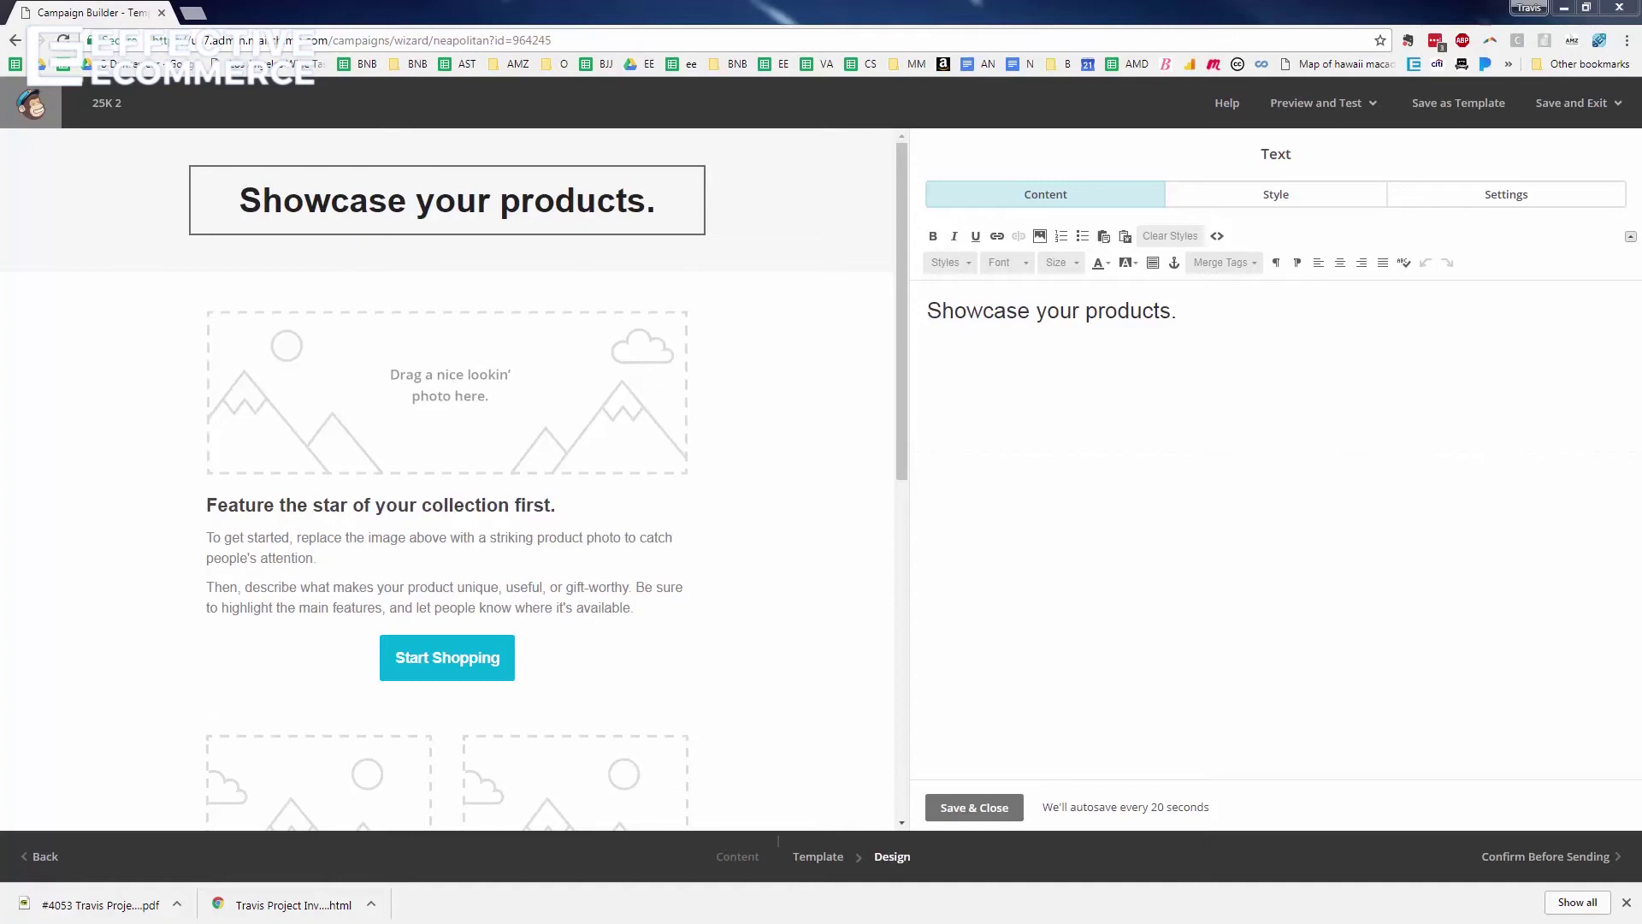
pyautogui.hotkey('ctrl', 'a')
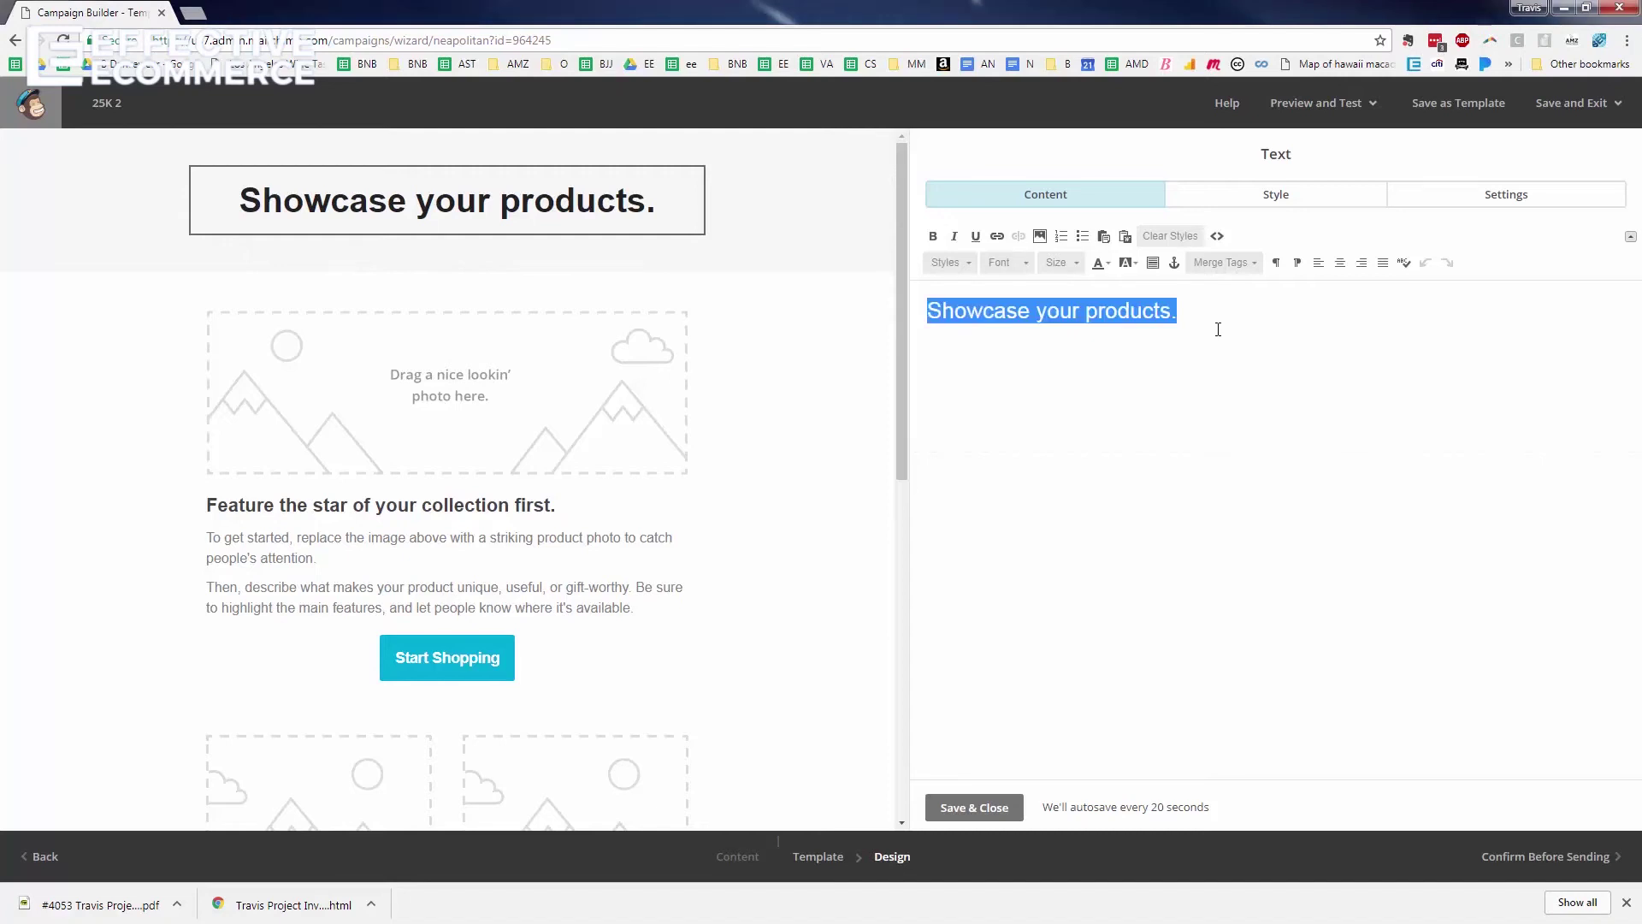
pyautogui.write('50%')
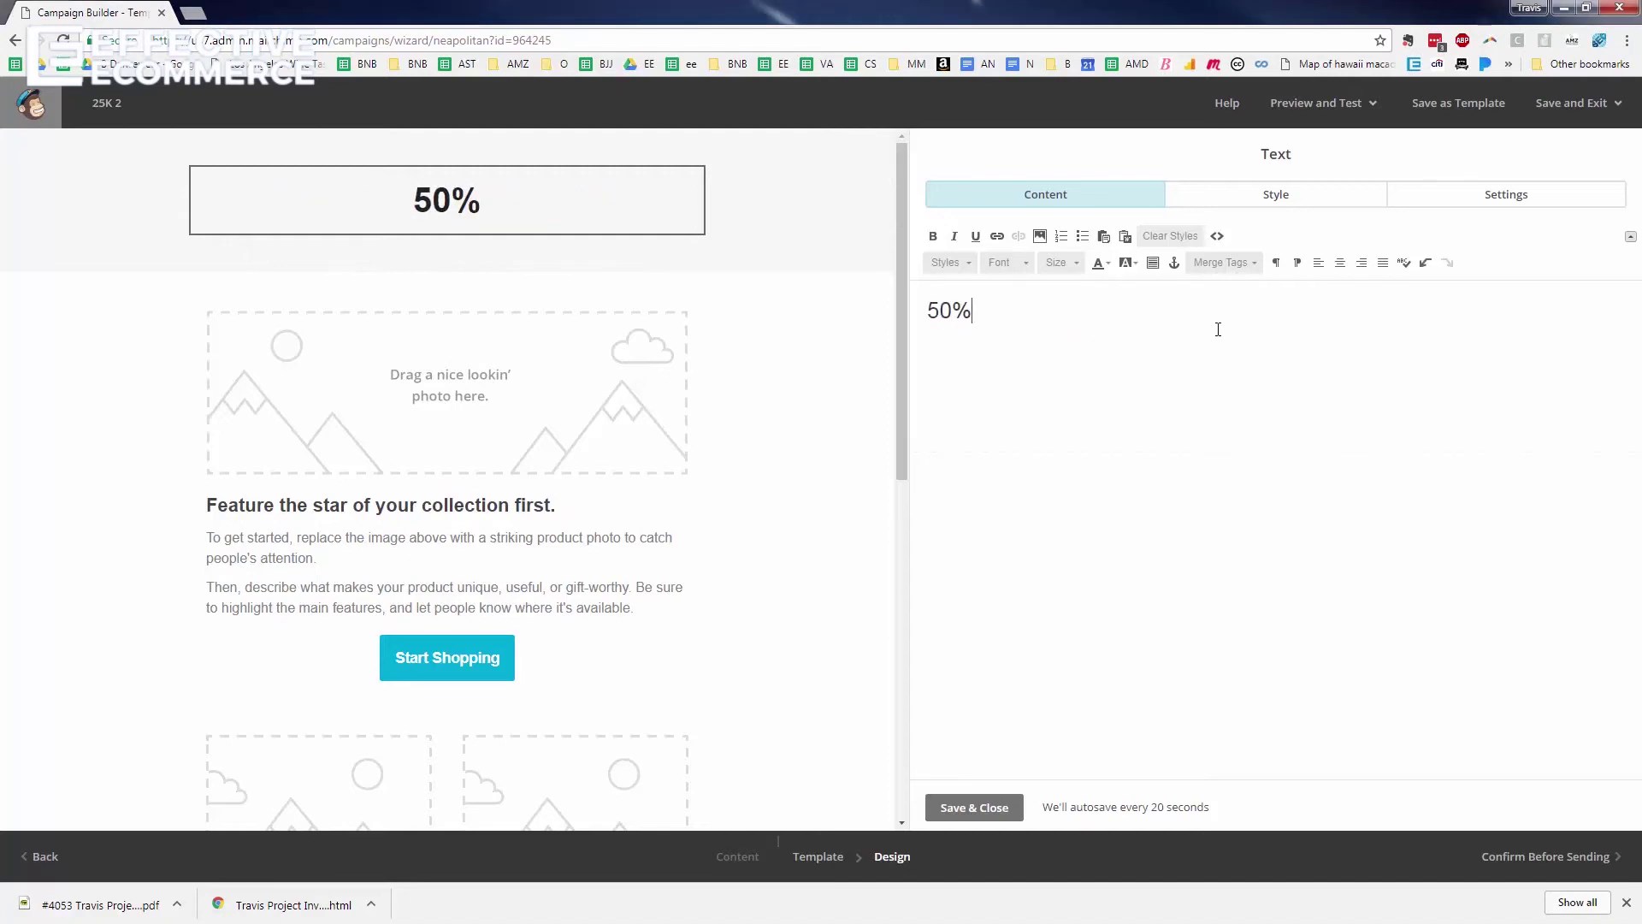
pyautogui.write(' Off E')
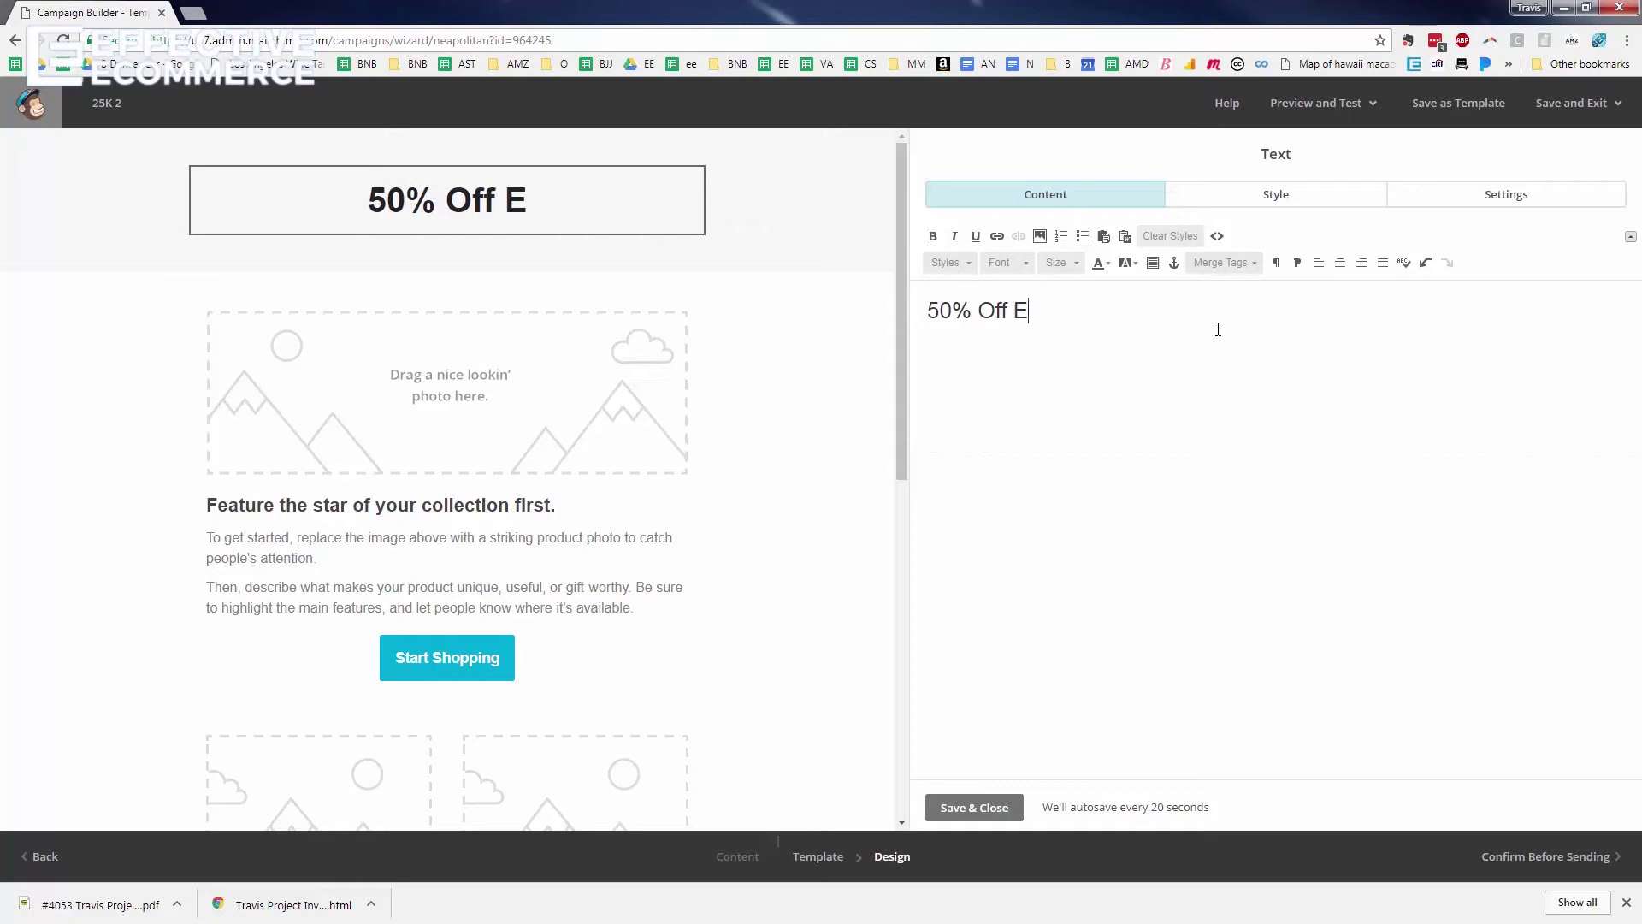
pyautogui.write('commerce Course')
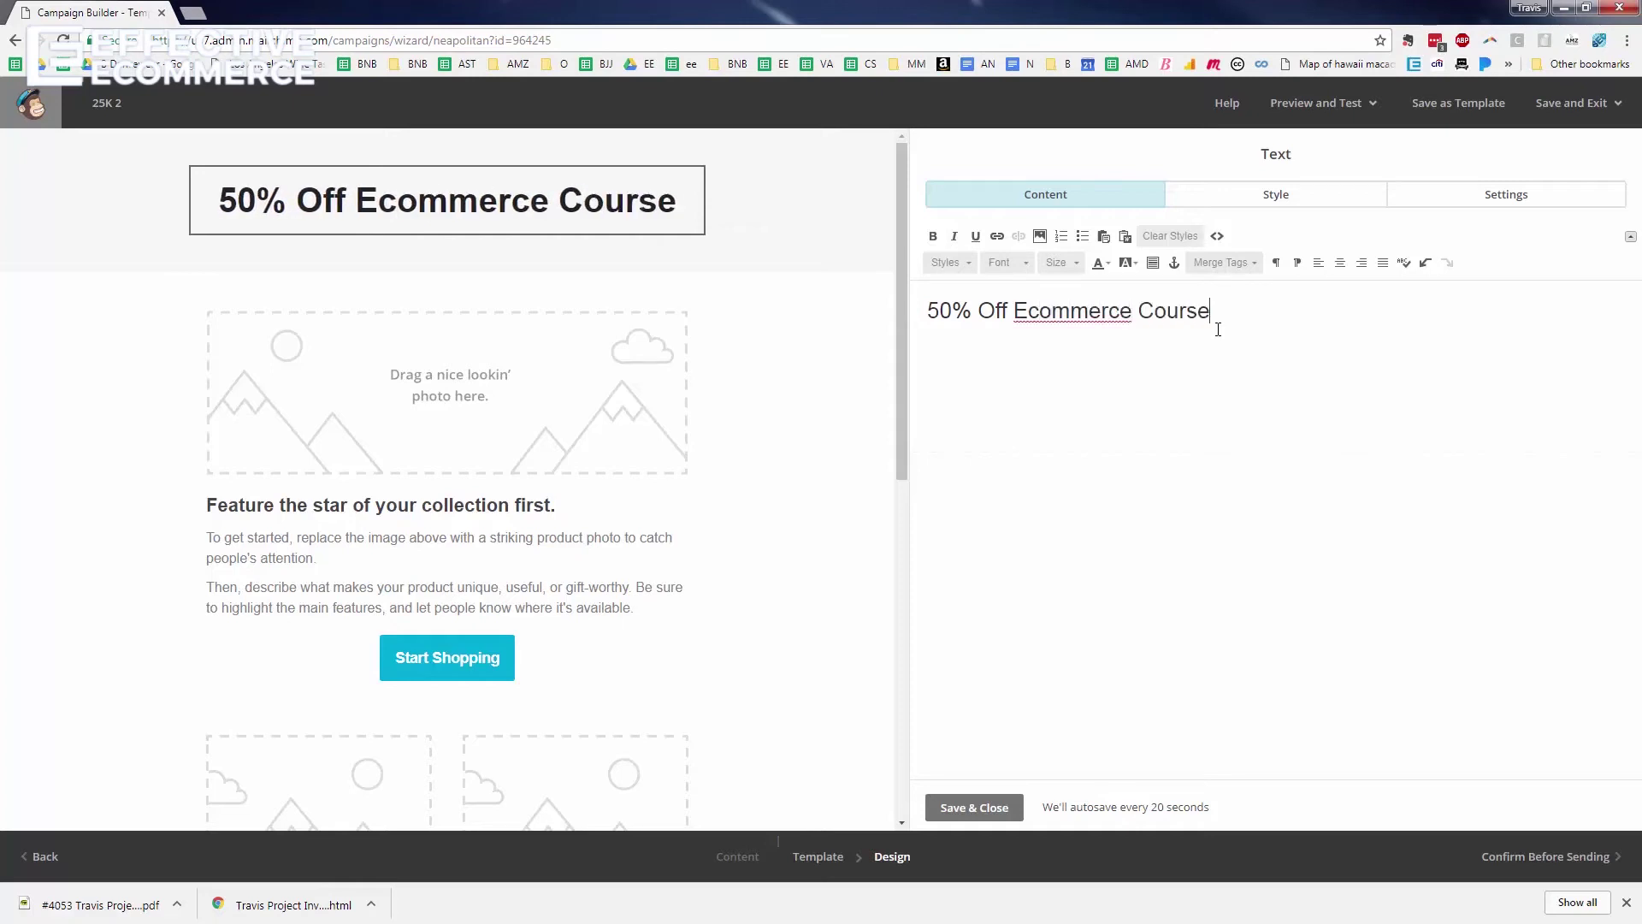
pyautogui.hotkey('ctrl', 'a')
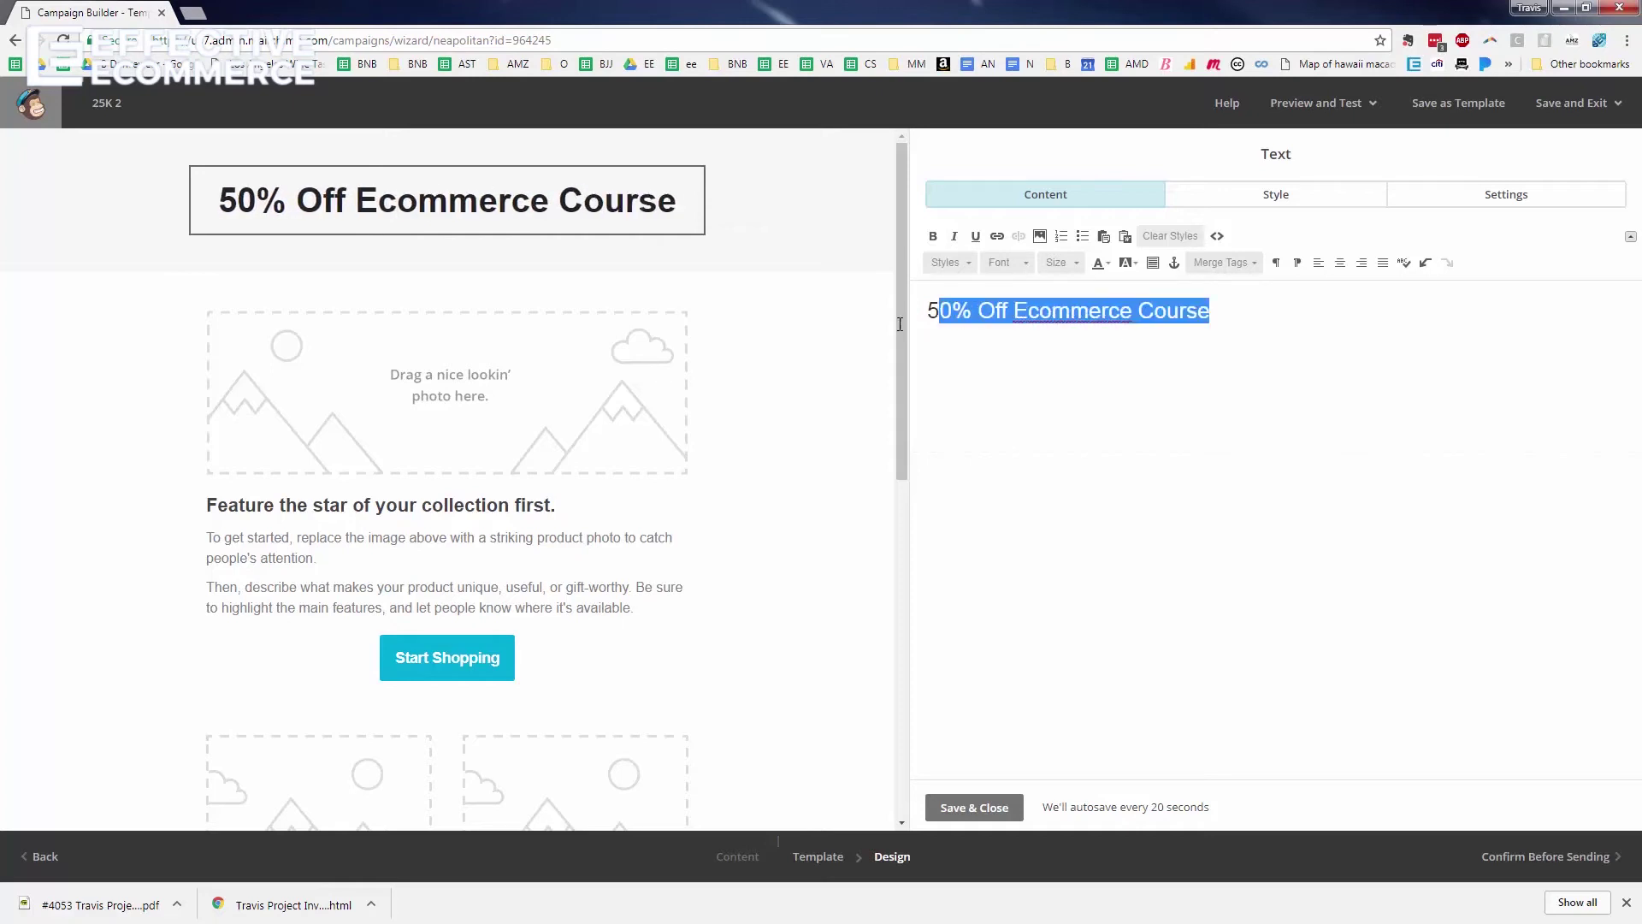
pyautogui.click(998, 236)
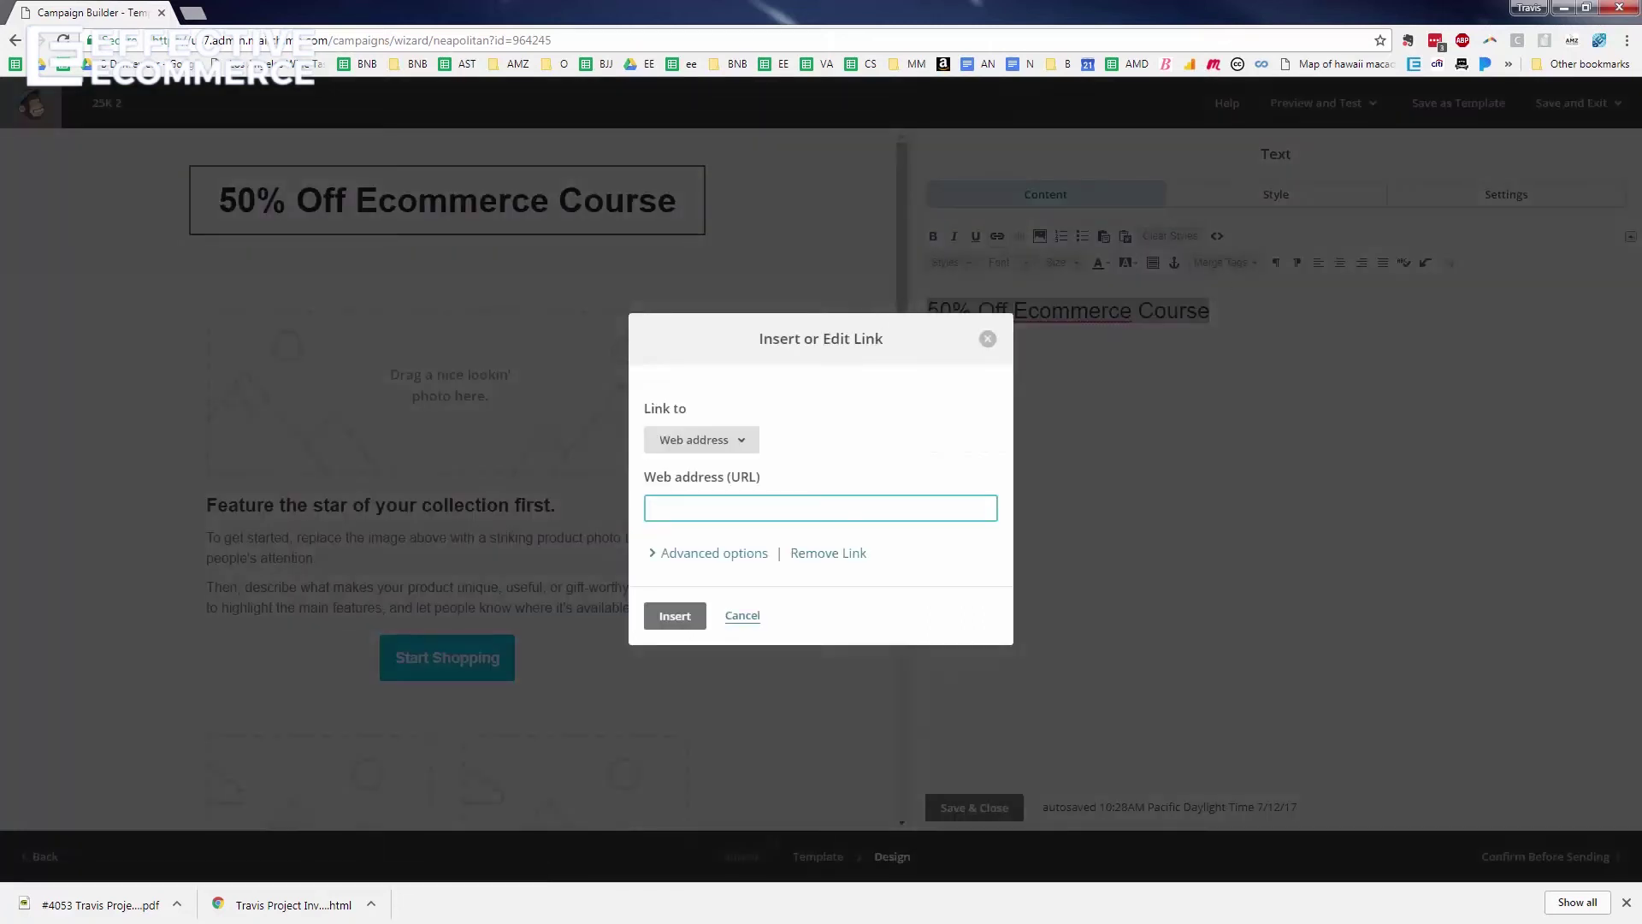
pyautogui.hotkey('alt', 'Tab')
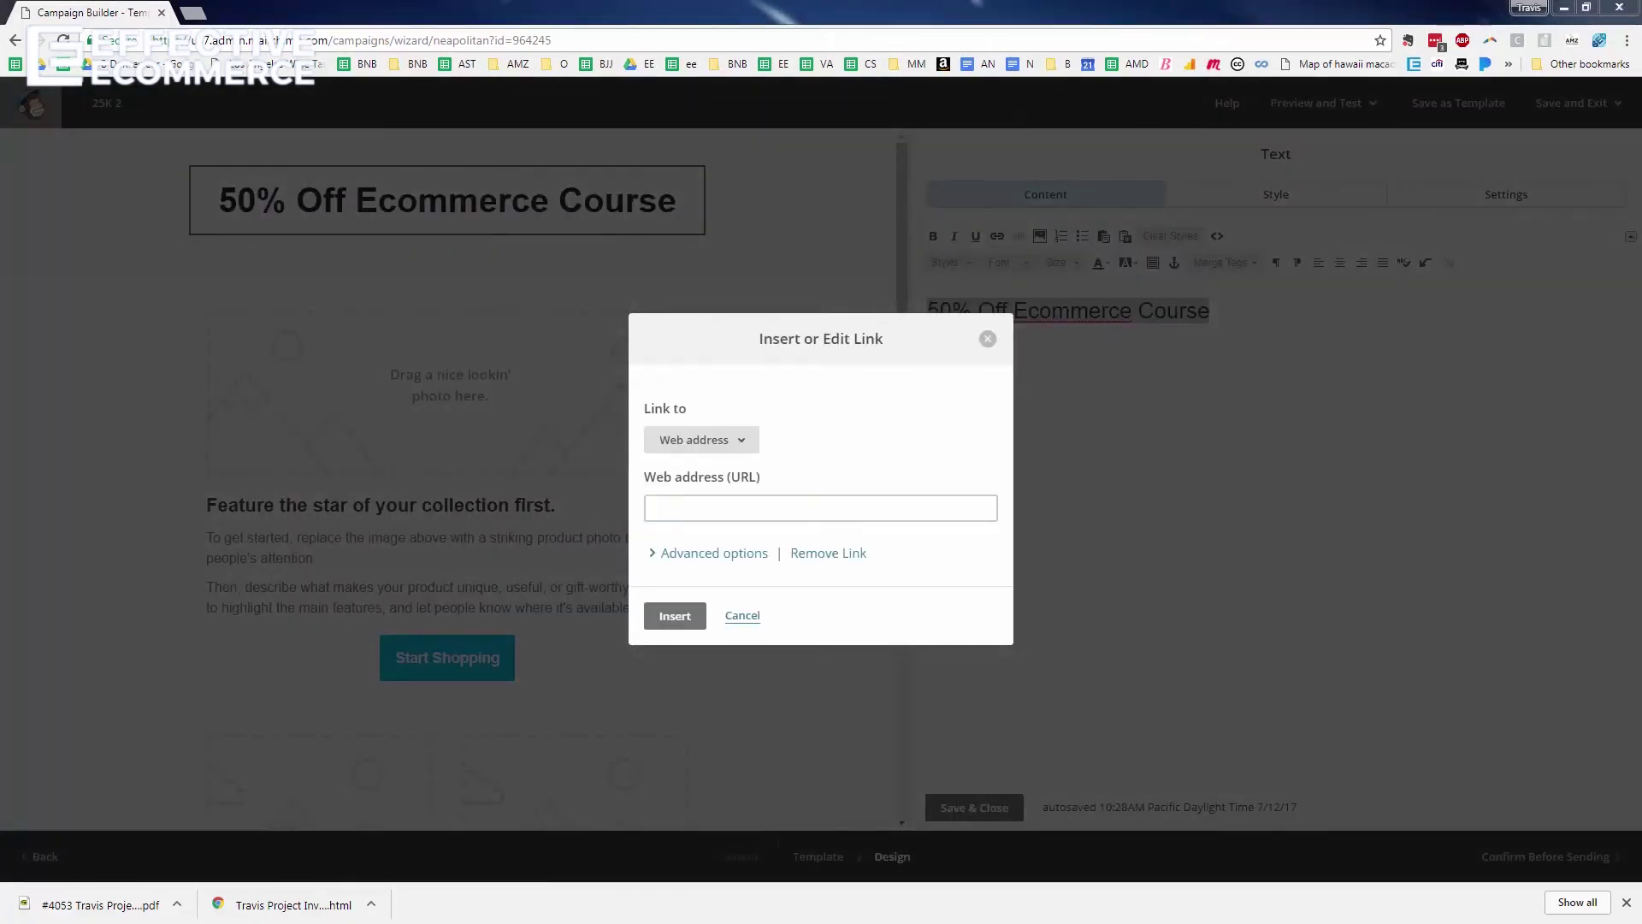
pyautogui.click(853, 510)
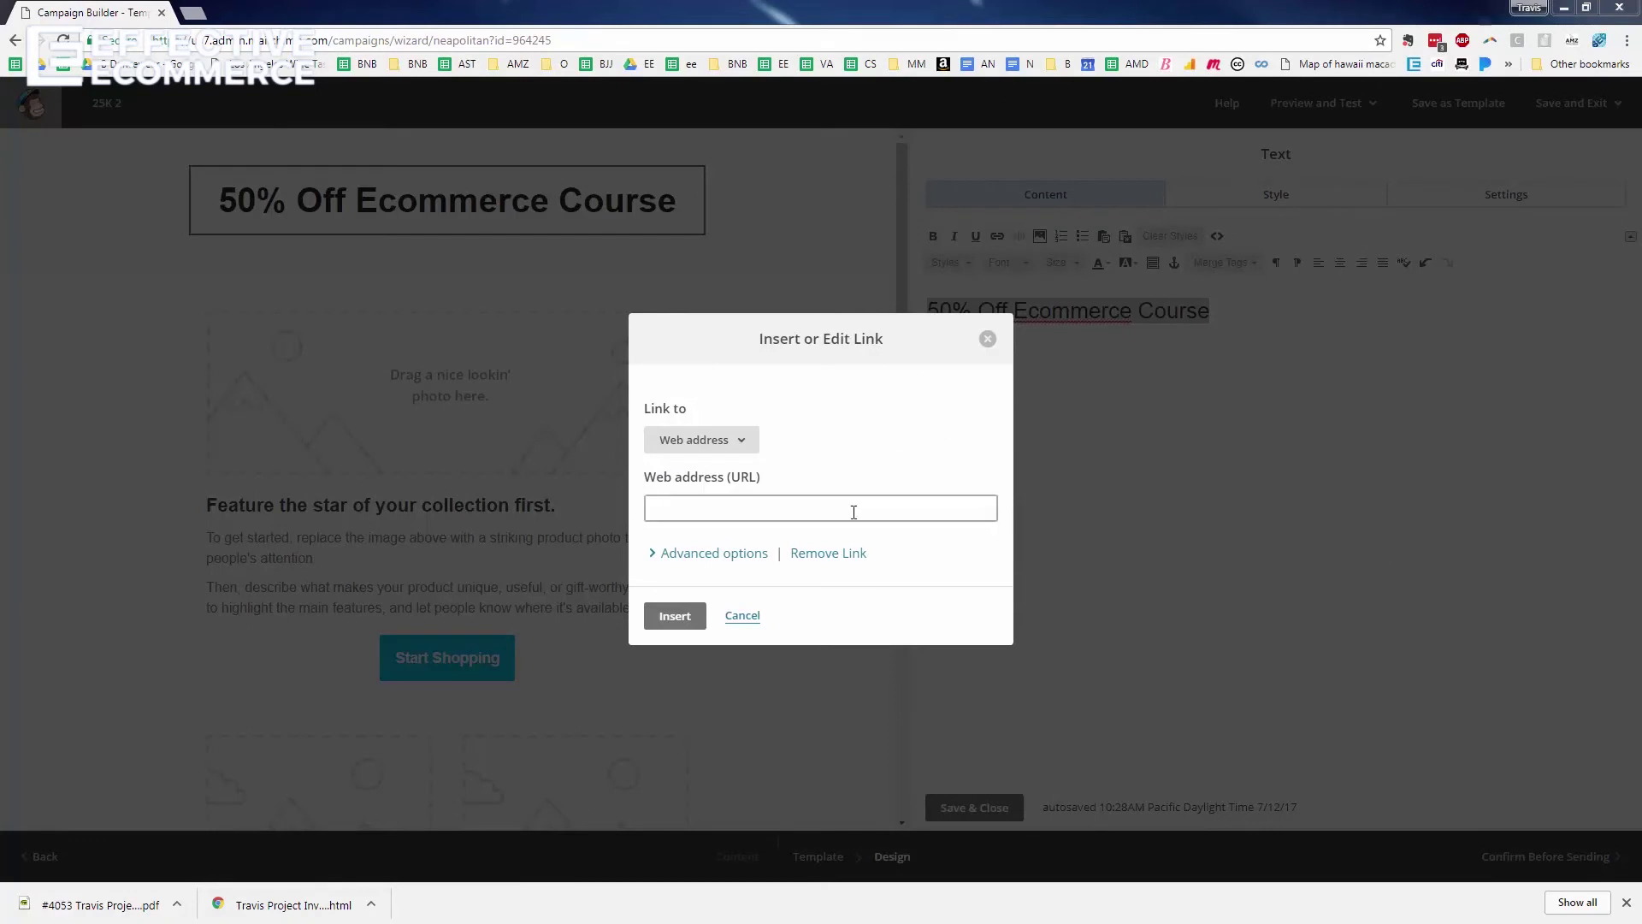
pyautogui.write('https://effectiveecommerce.com/product/25k-ecommerce-profit-plan-course/')
pyautogui.click(676, 618)
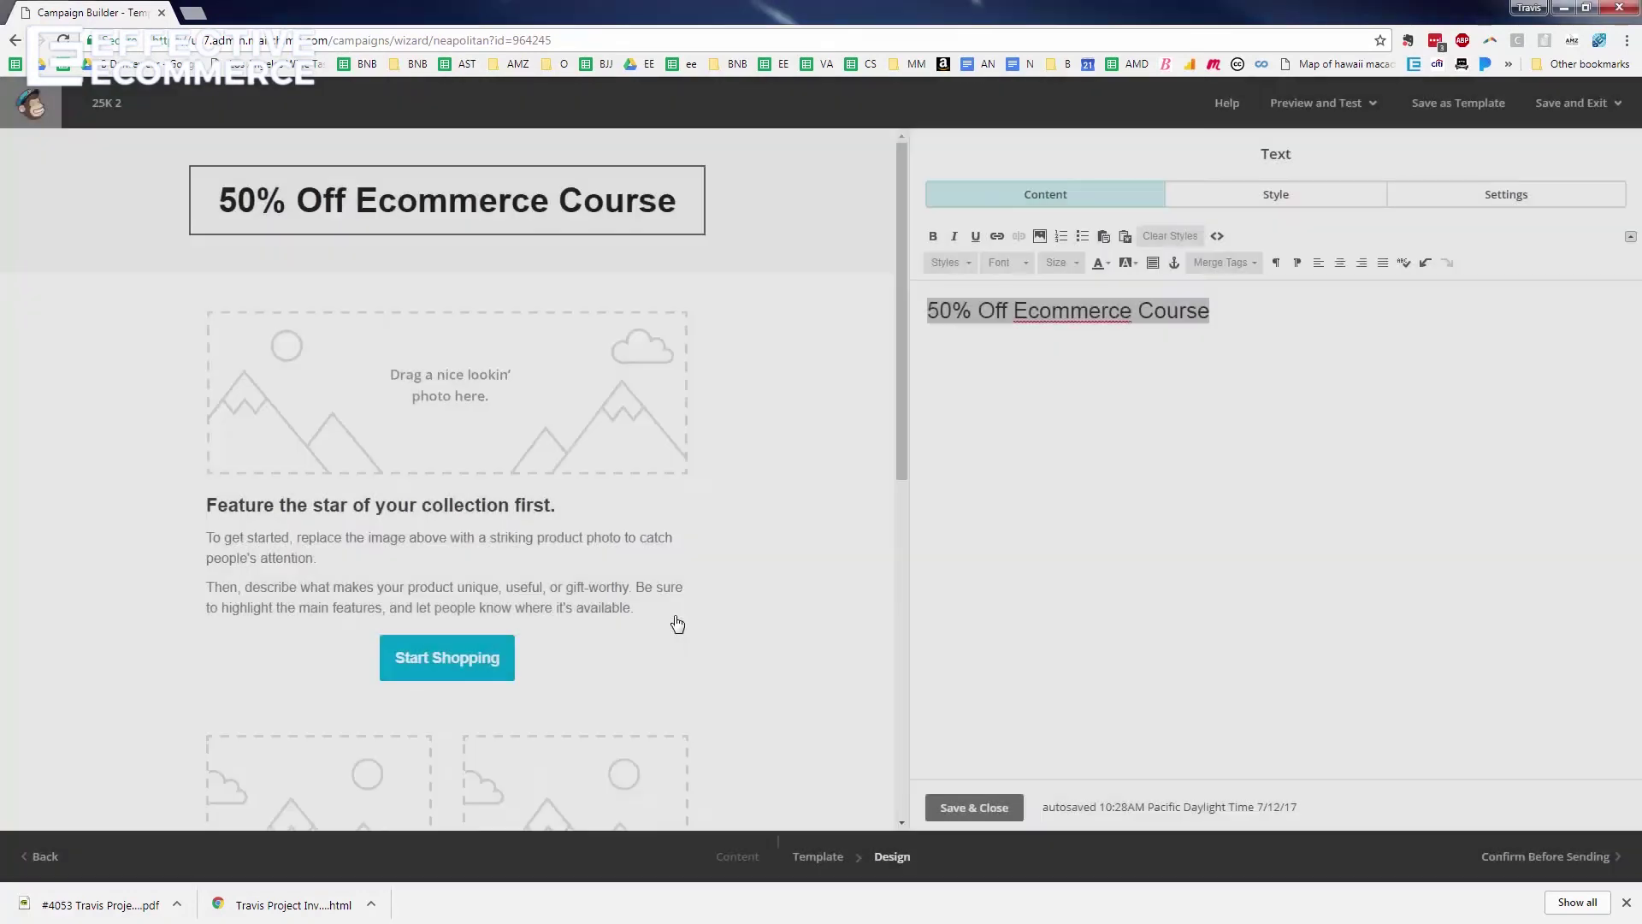
# - Add the line "Use Coupon Code:Halfoff at checkout" below the heading, with the coupon code in bold, and centre it
pyautogui.click(1338, 436)
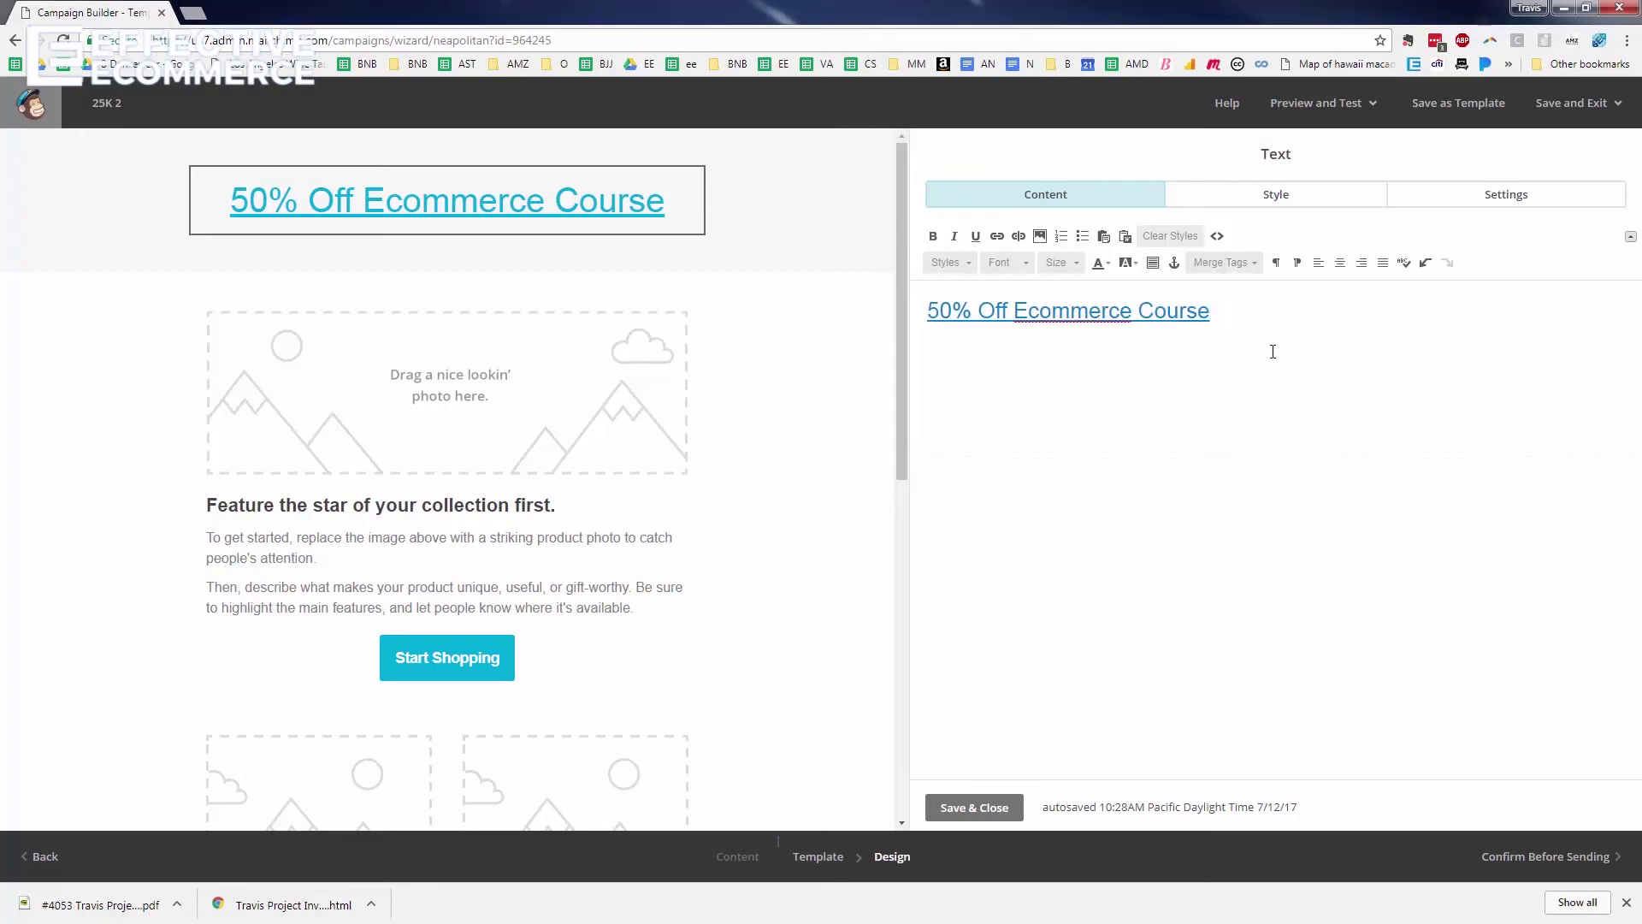
pyautogui.write('Use Coupon Code:Halfoff at checkout')
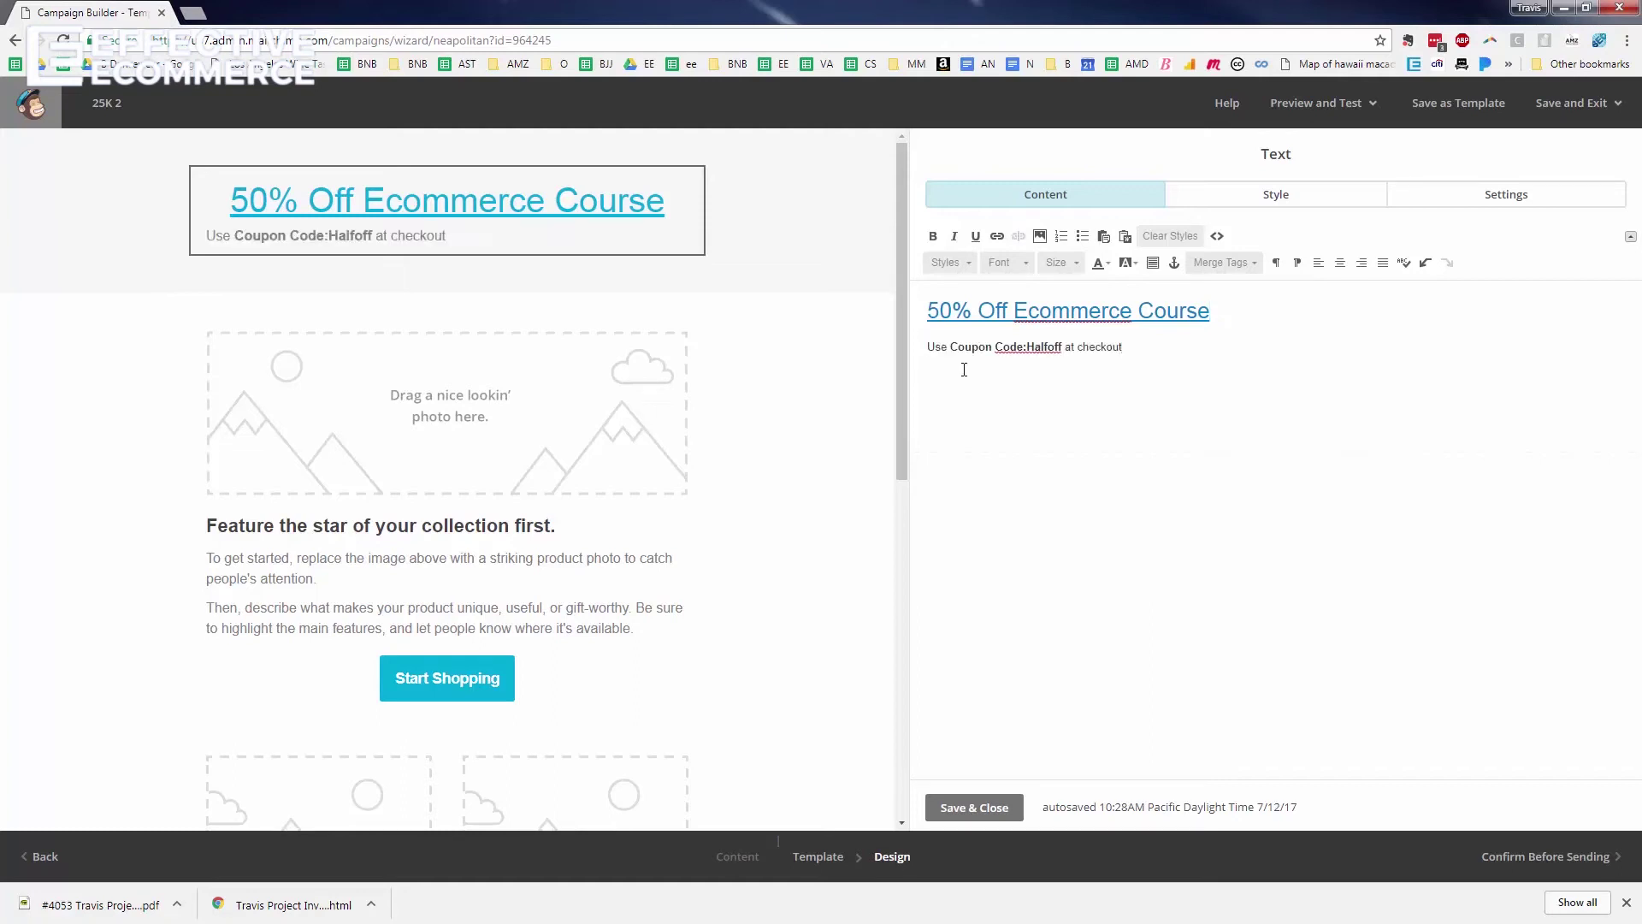
pyautogui.moveTo(1183, 355); pyautogui.dragTo(905, 347)
pyautogui.click(1037, 347)
pyautogui.moveTo(952, 347); pyautogui.dragTo(1065, 347)
pyautogui.click(935, 240)
pyautogui.click(935, 240)
pyautogui.moveTo(1136, 355); pyautogui.dragTo(896, 346)
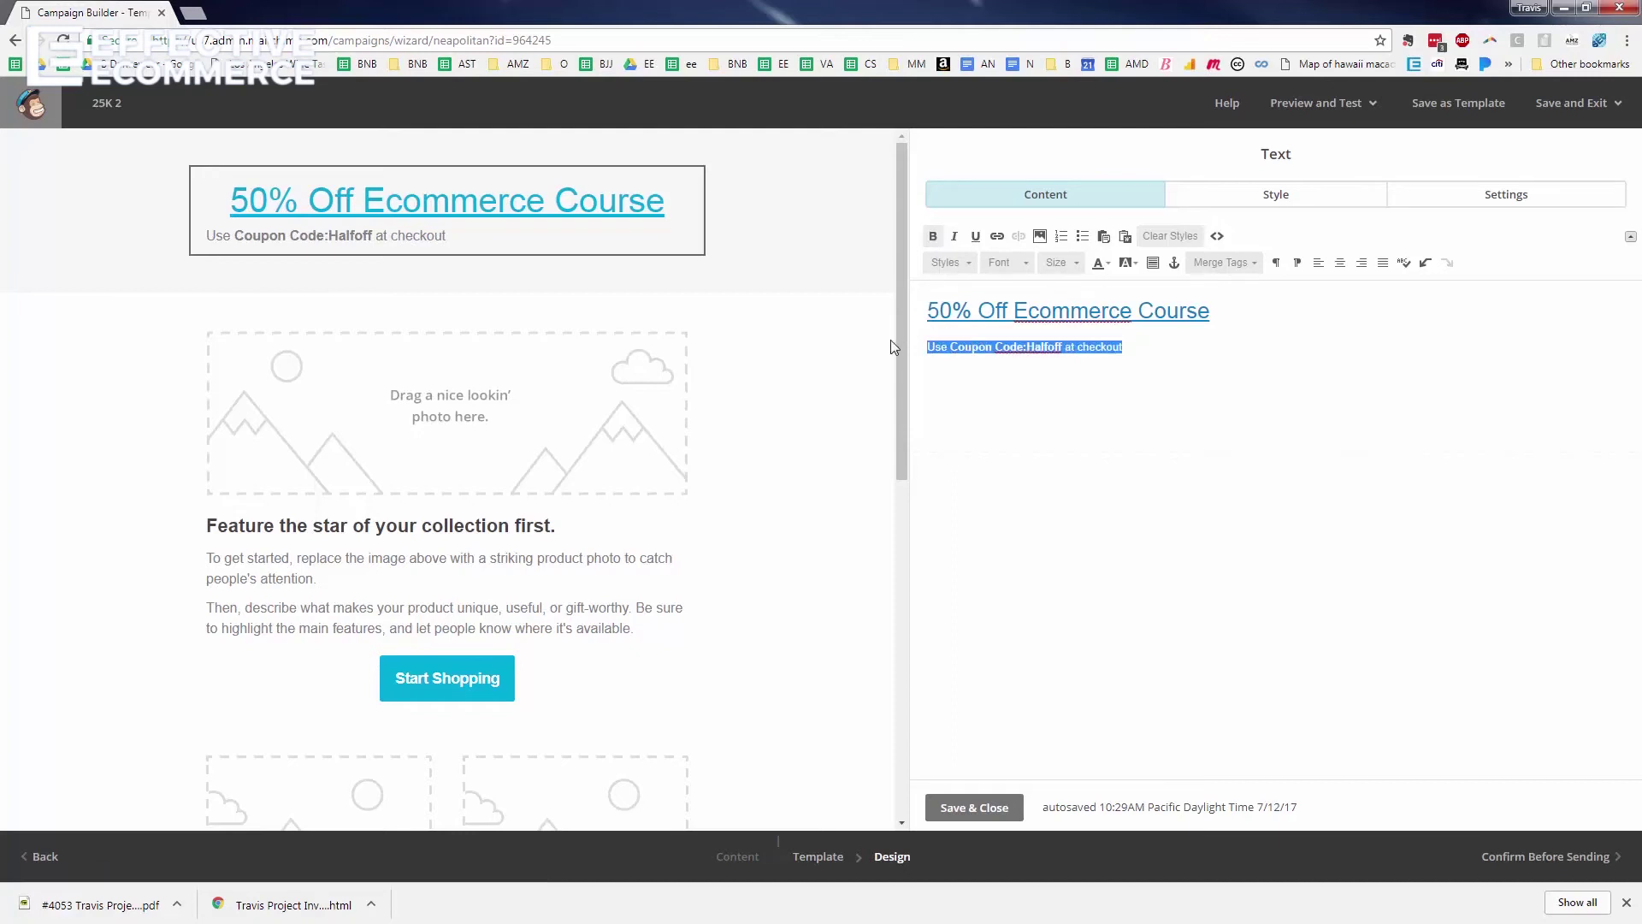
pyautogui.click(1341, 264)
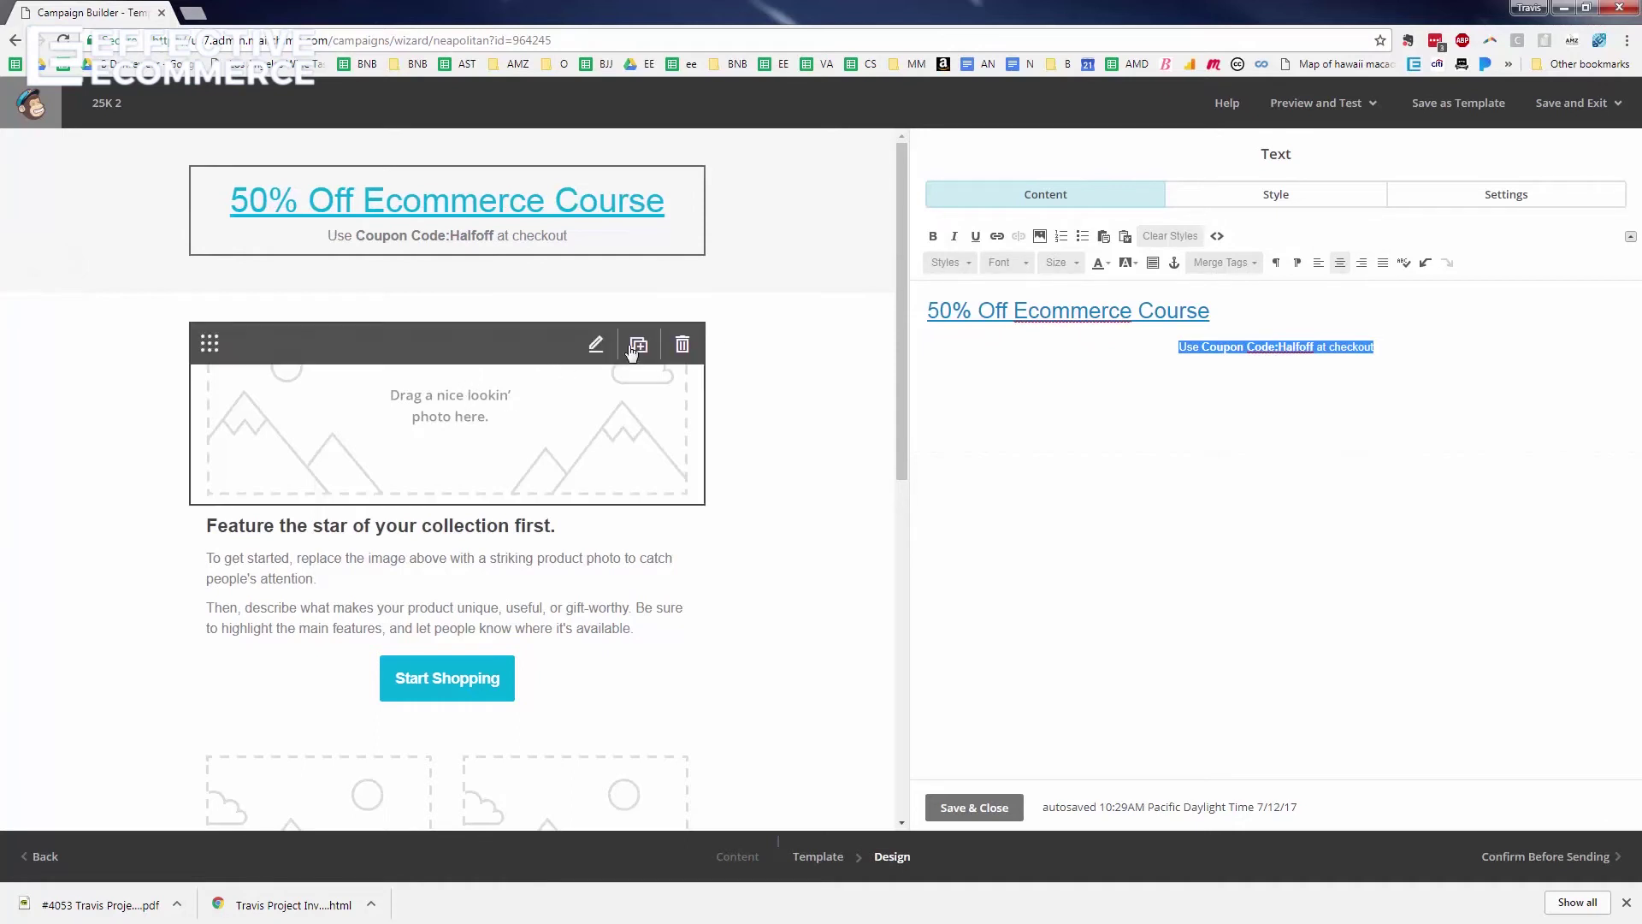
# - Delete the image placeholder block and change the heading of the text block below it to "1 Week Only Sale!"
pyautogui.click(682, 344)
pyautogui.click(640, 551)
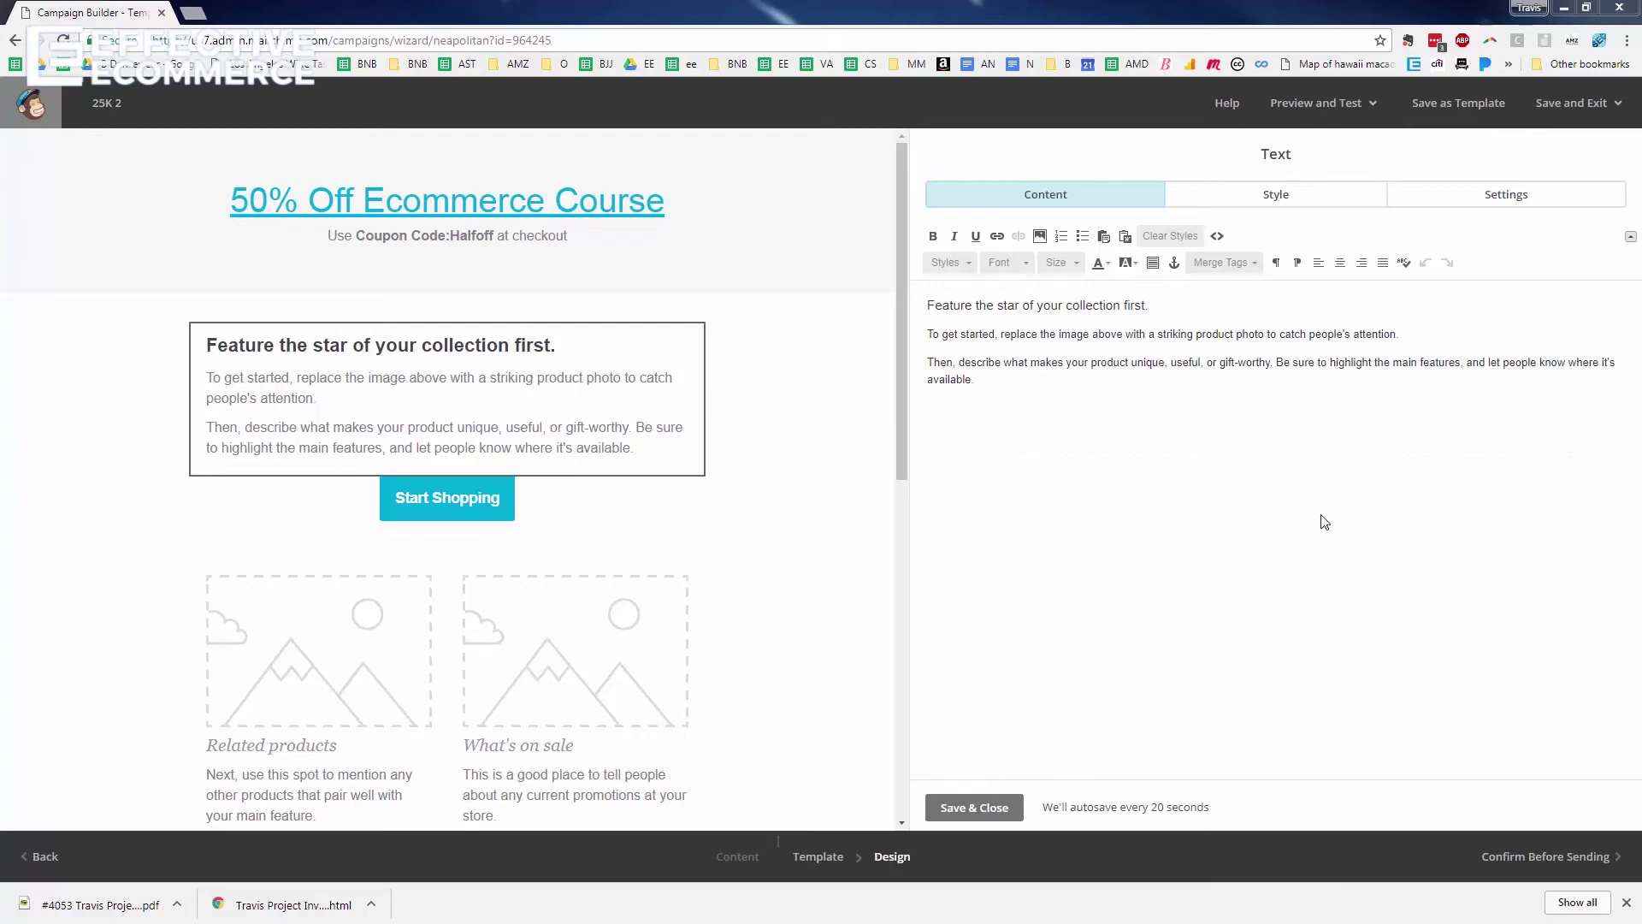
pyautogui.moveTo(1150, 306); pyautogui.dragTo(829, 284)
pyautogui.write('1 Week Only Sale!')
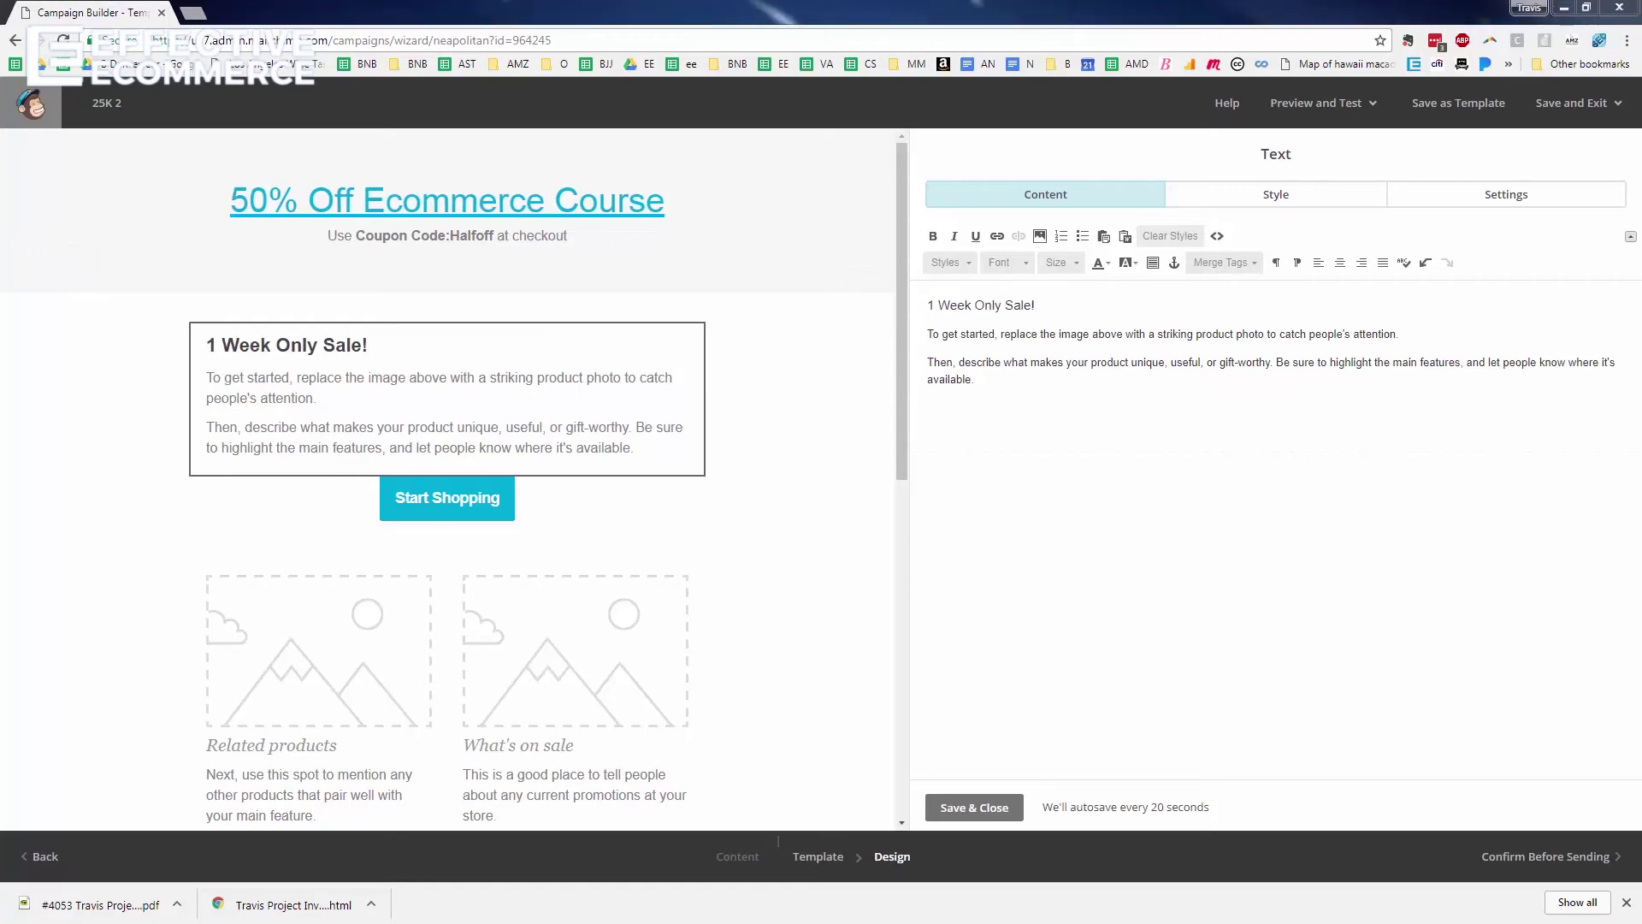
# - Replace the placeholder paragraphs with the 25k Ecommerce Profit Plan course description, covering 10+ hours of how to videos, checklists and private facebook mastermind group membership
pyautogui.moveTo(928, 358); pyautogui.dragTo(925, 332)
pyautogui.write('The 25k Ecommerce Profit Plan course contains everything you need to start making money online with an ecommerce course.  10+ hours of step by step how to videos, checklists and membership to my private facebook mastermind group.')
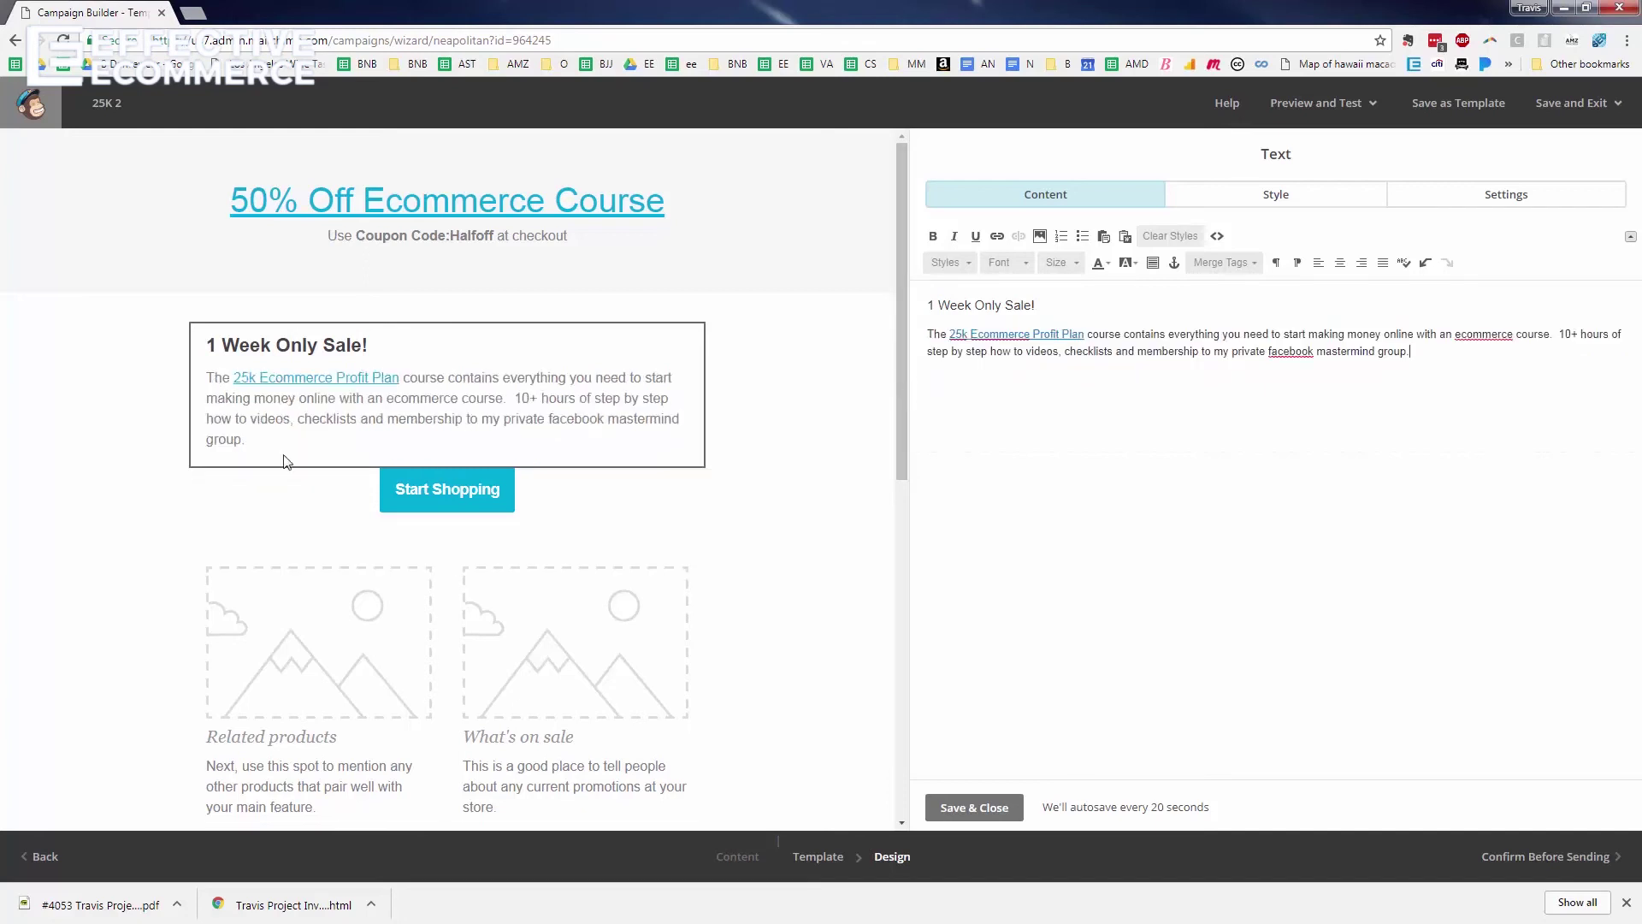
# - Delete the two-column Related products and What's on sale block, and save and close the text block
pyautogui.moveTo(337, 450)
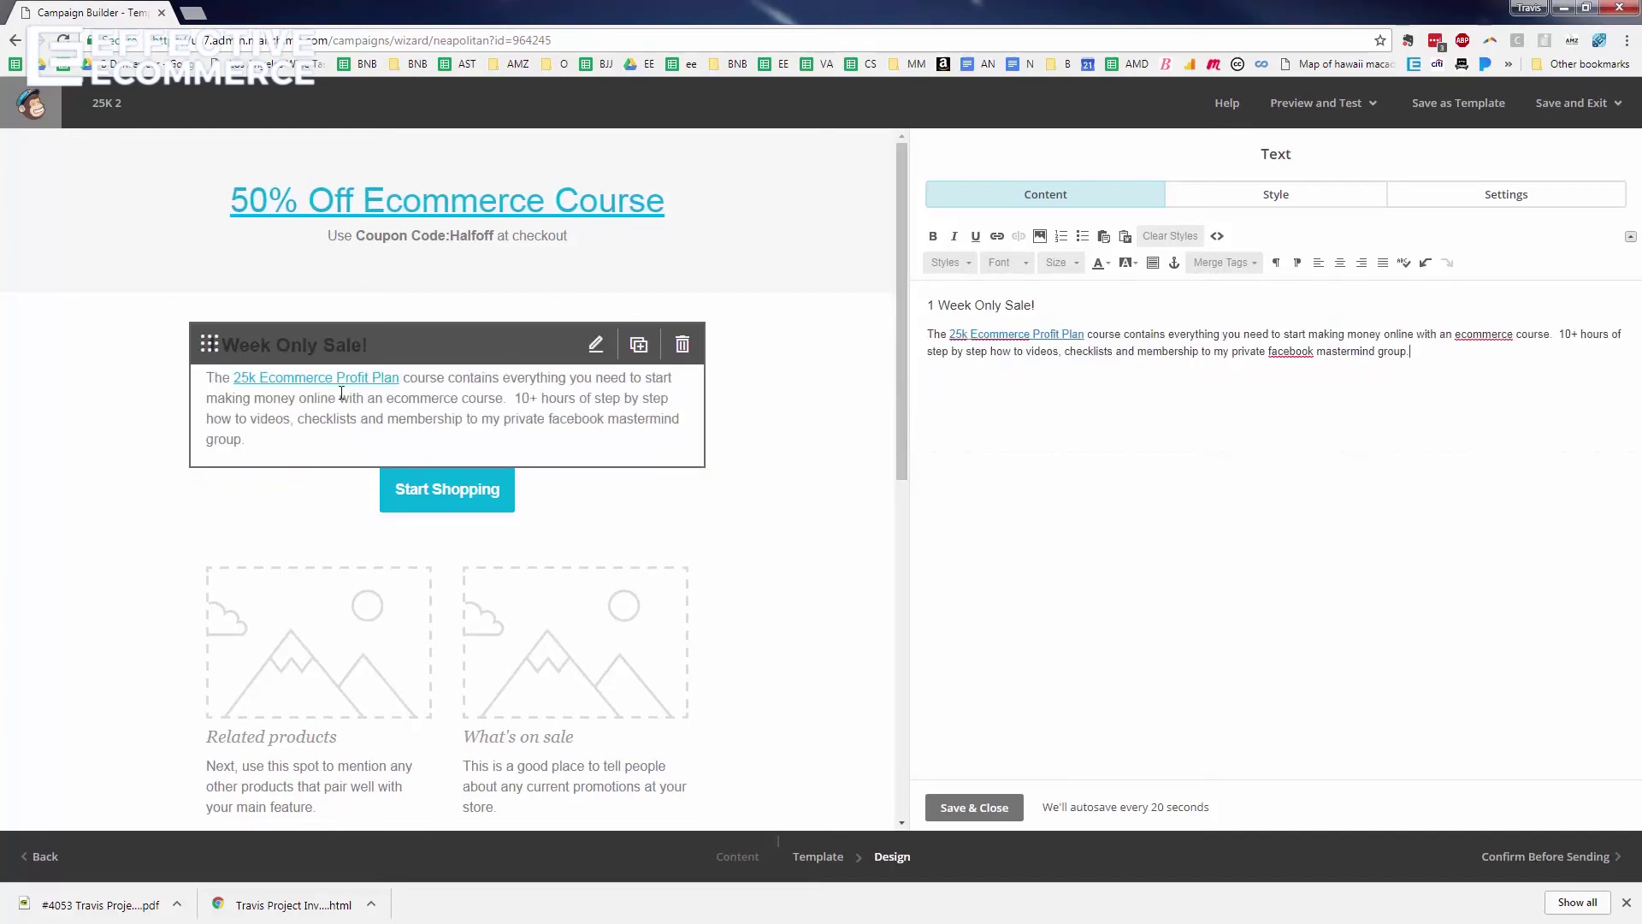
pyautogui.moveTo(480, 479)
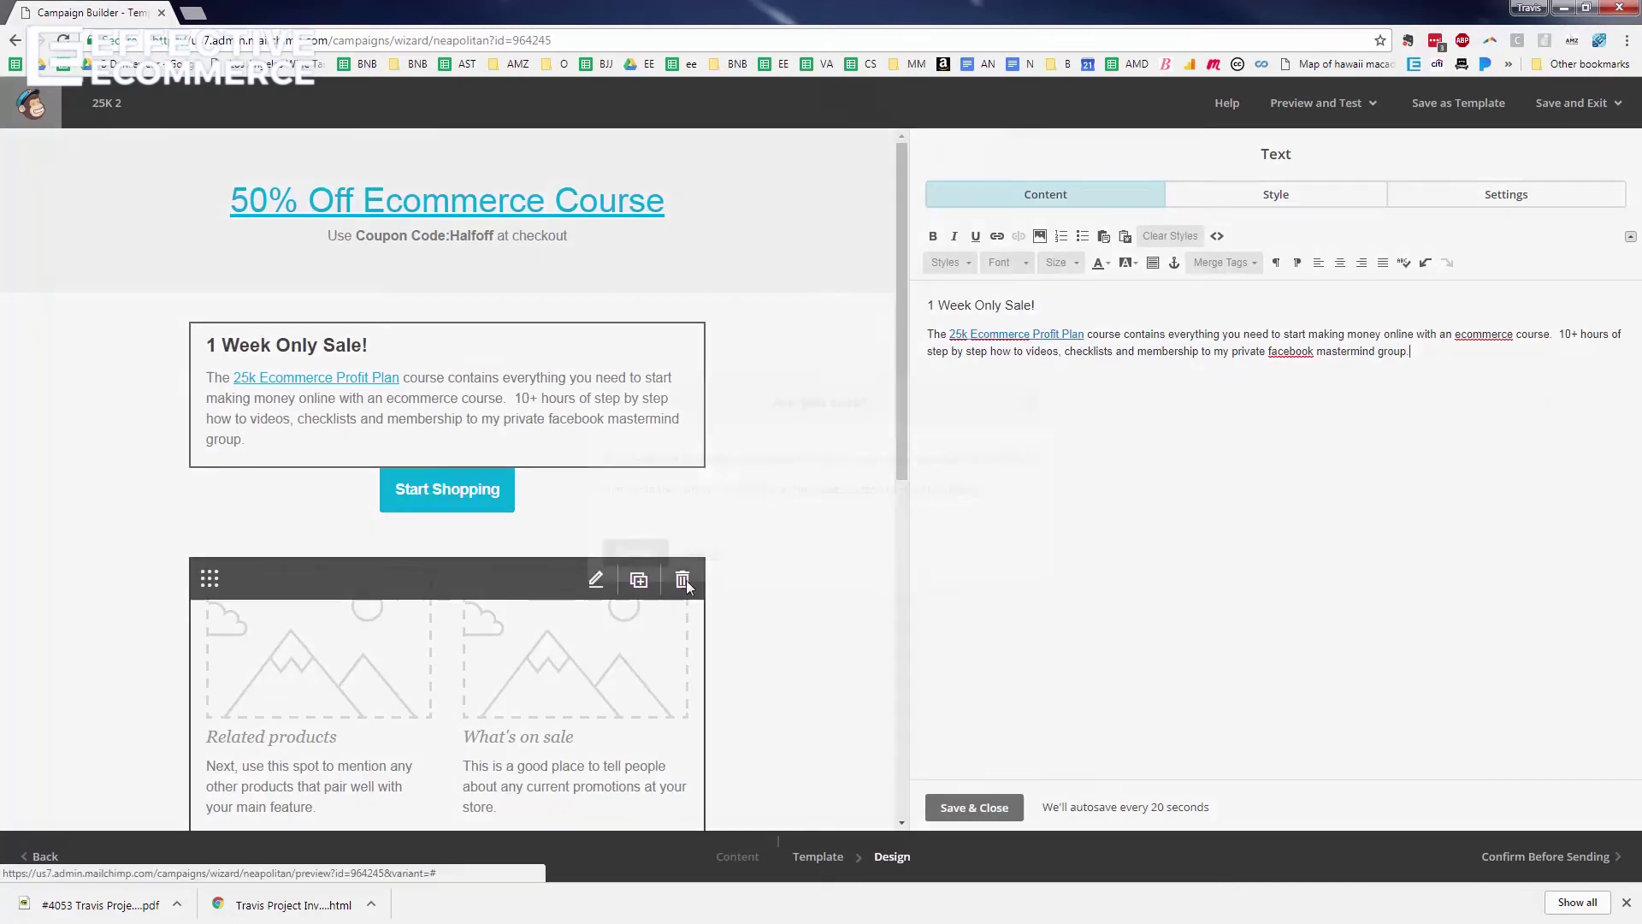
pyautogui.click(682, 580)
pyautogui.click(635, 552)
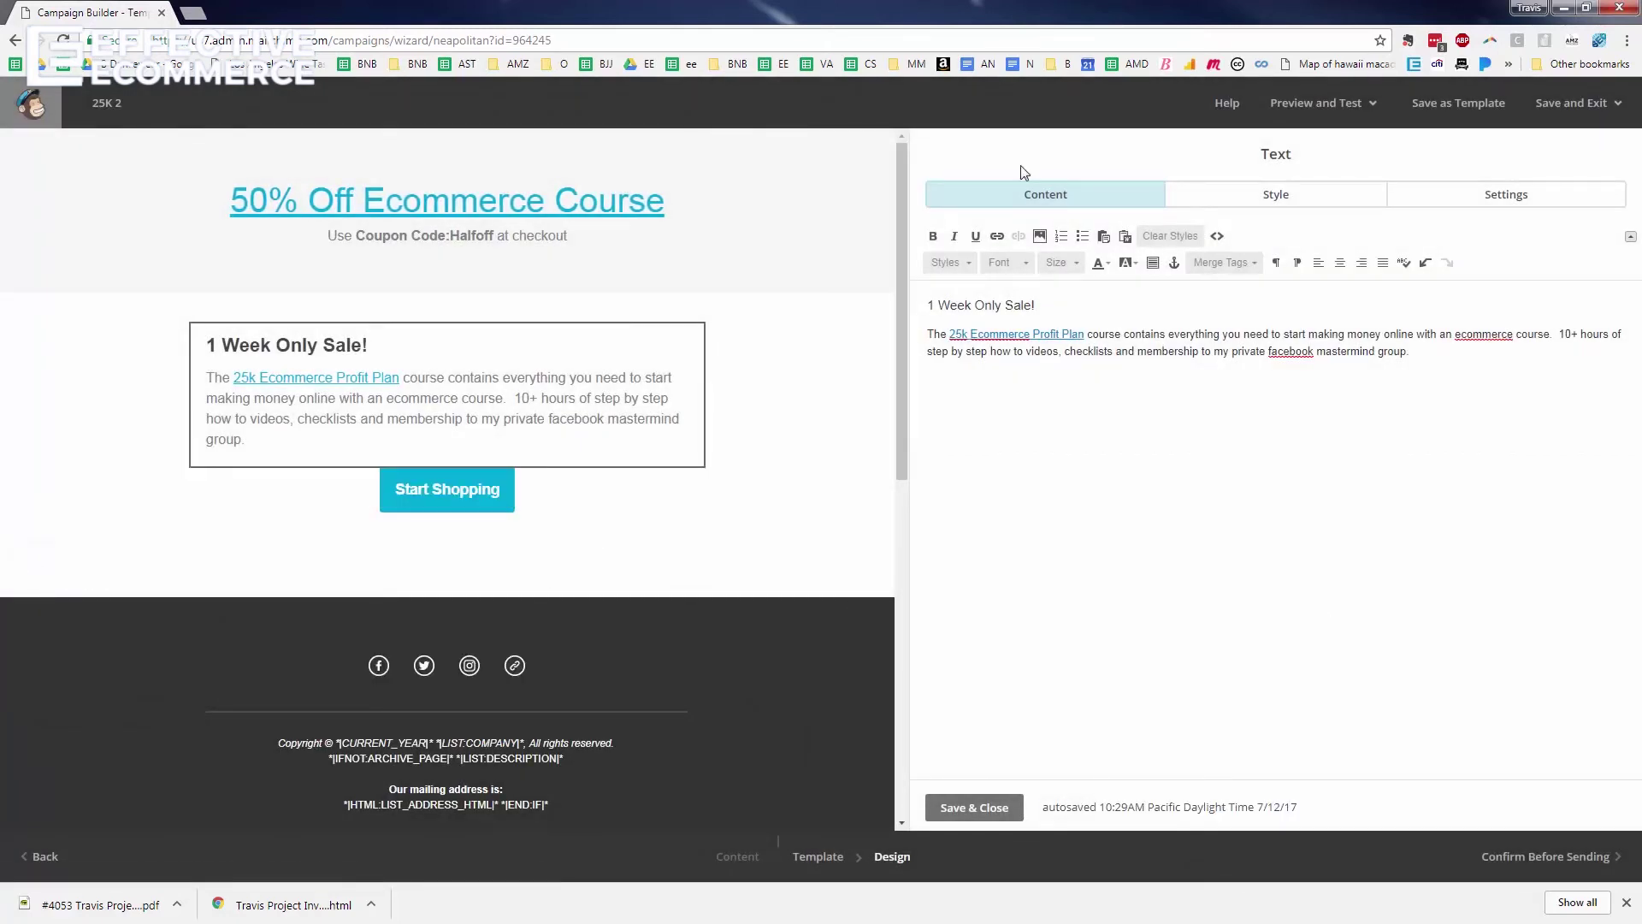
pyautogui.click(962, 809)
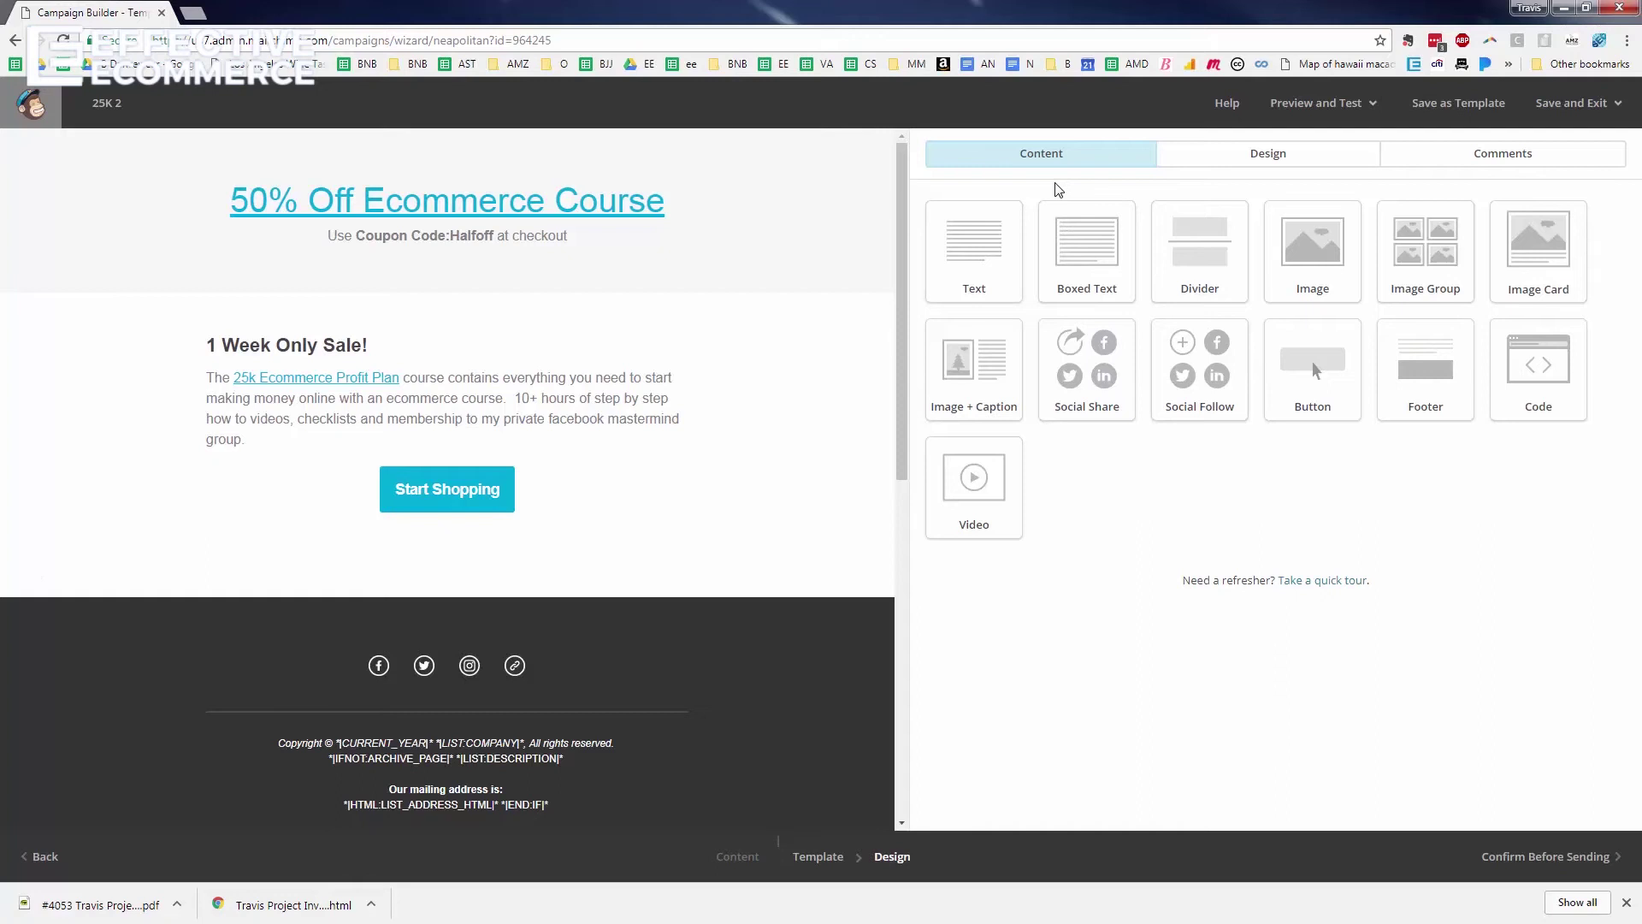
pyautogui.moveTo(974, 274); pyautogui.dragTo(708, 660)
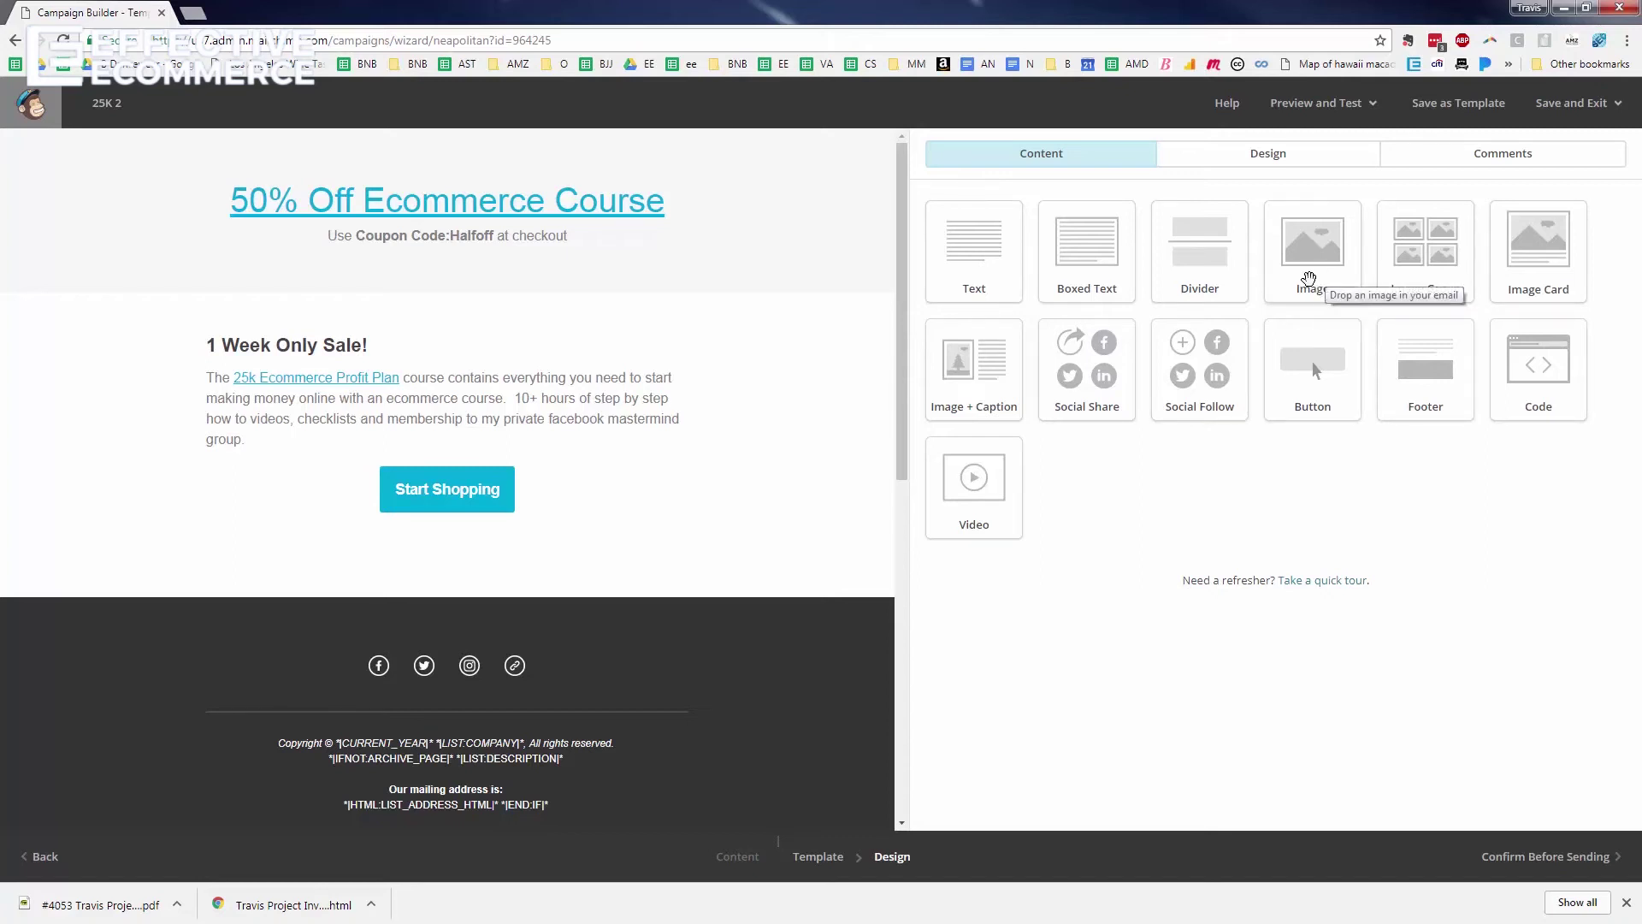
pyautogui.moveTo(995, 490); pyautogui.dragTo(500, 457)
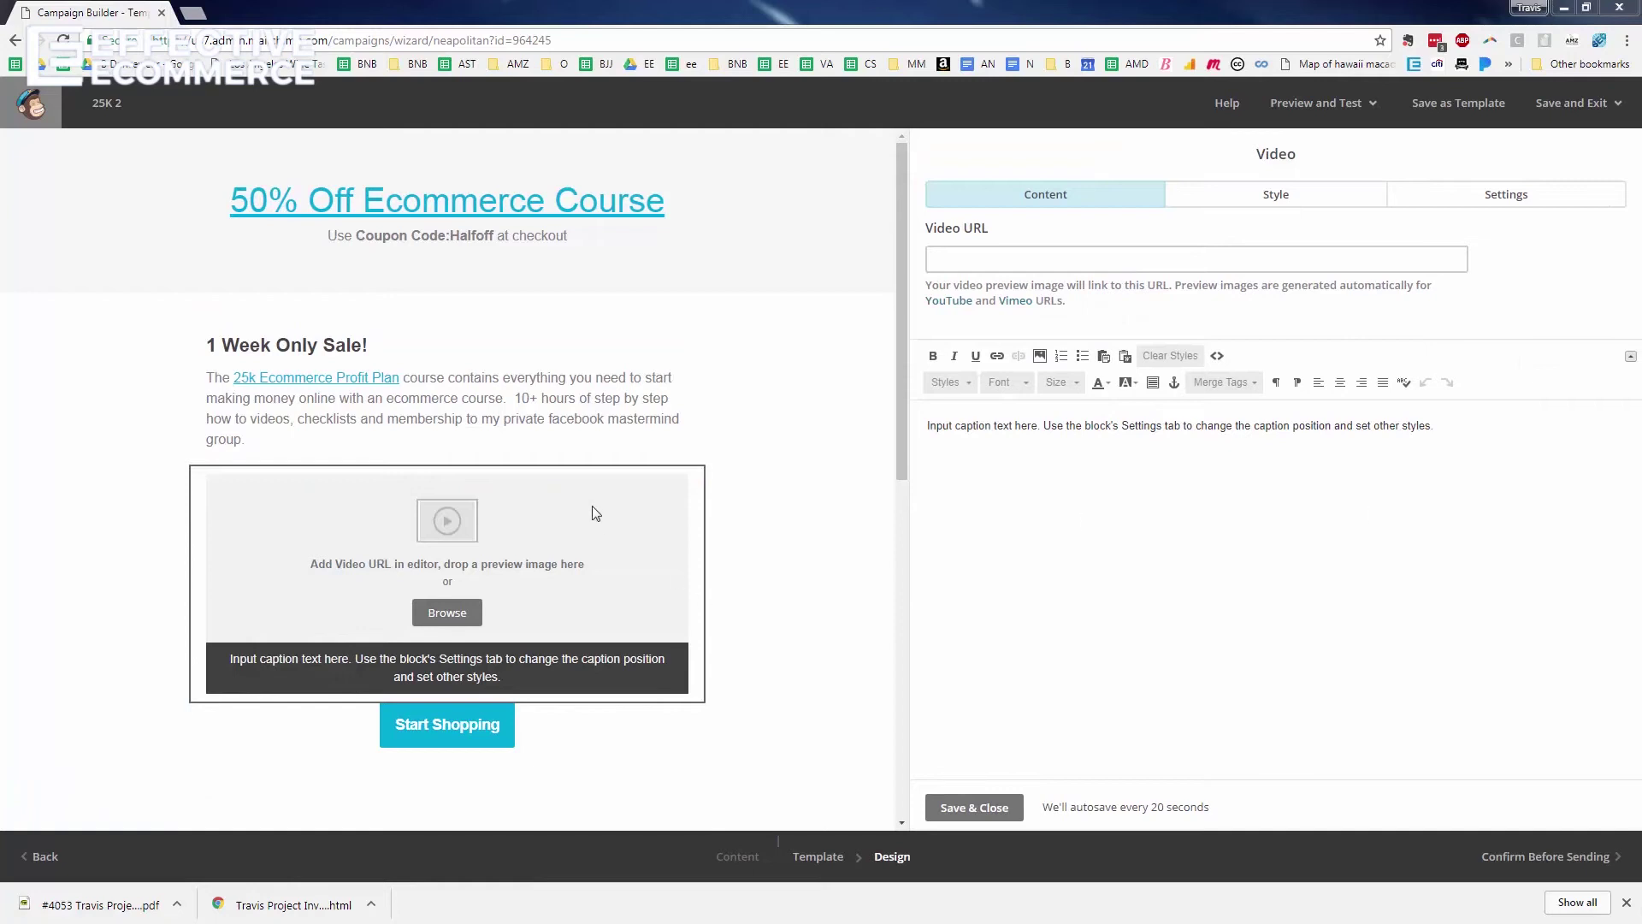
pyautogui.click(1082, 263)
pyautogui.write('https://vimeo.com/162611614')
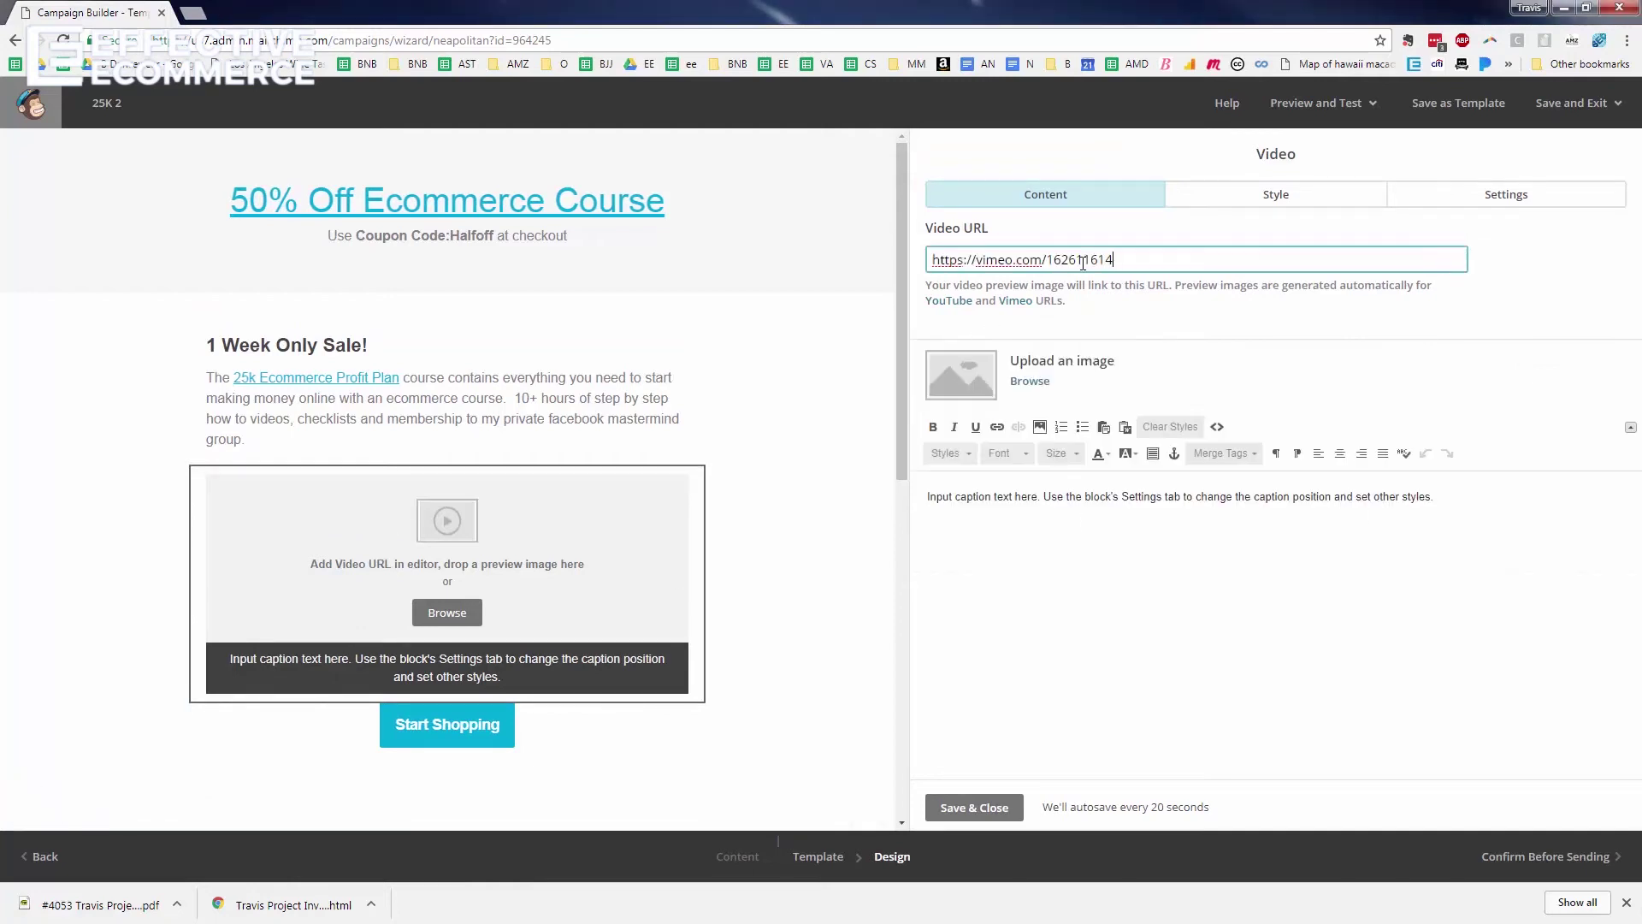
pyautogui.tripleClick(1074, 507)
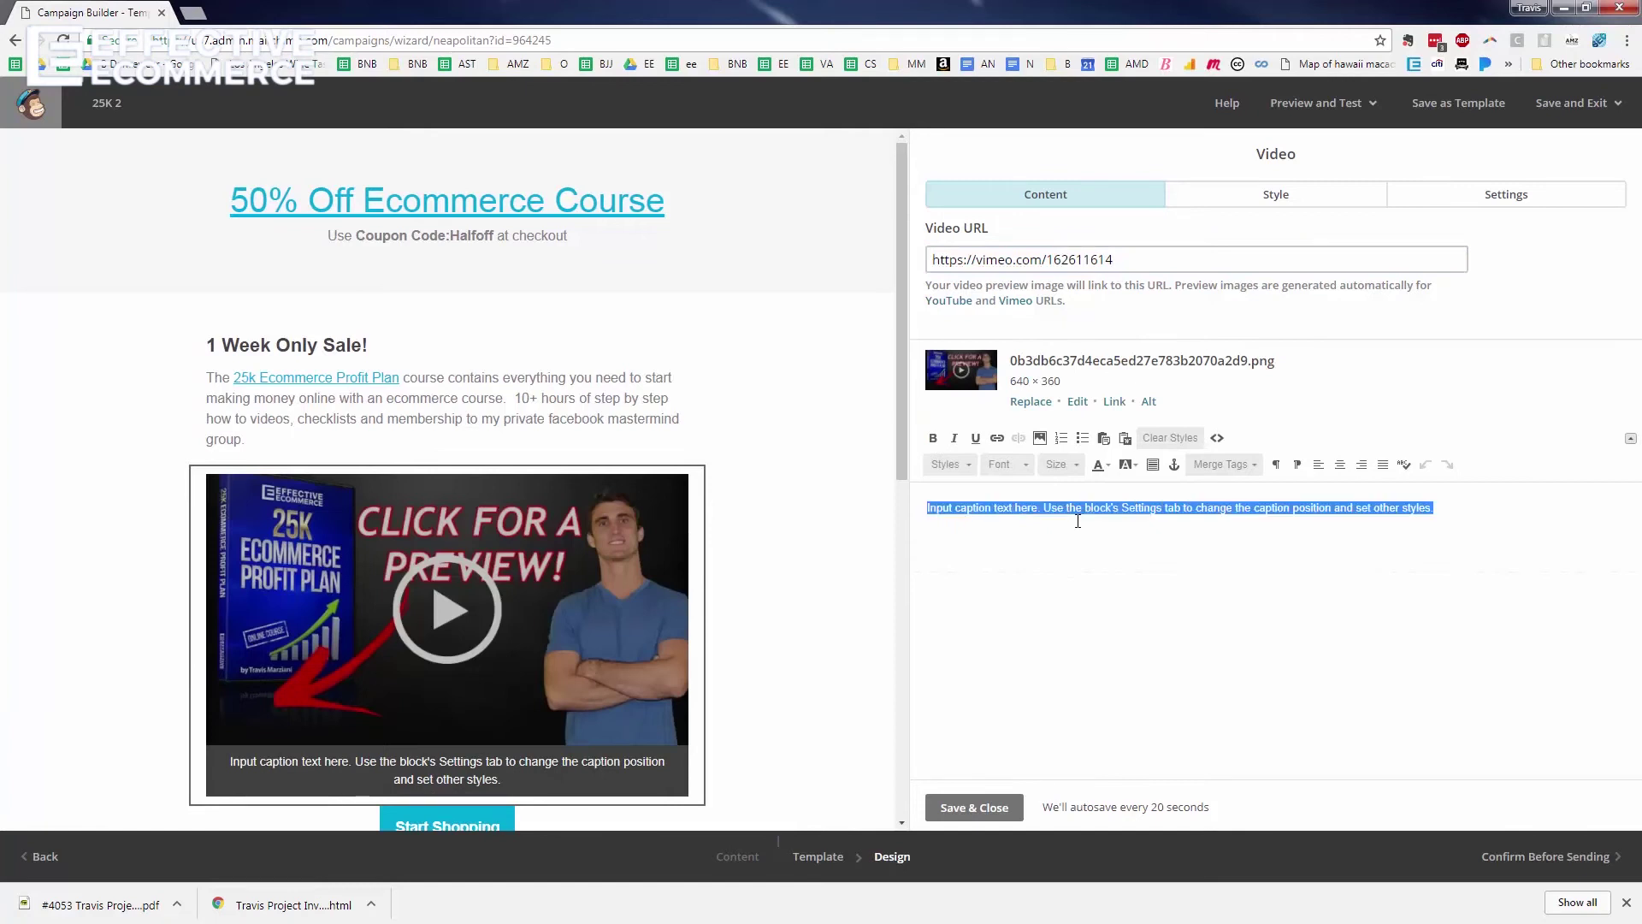
pyautogui.press('BackSpace')
pyautogui.click(1012, 810)
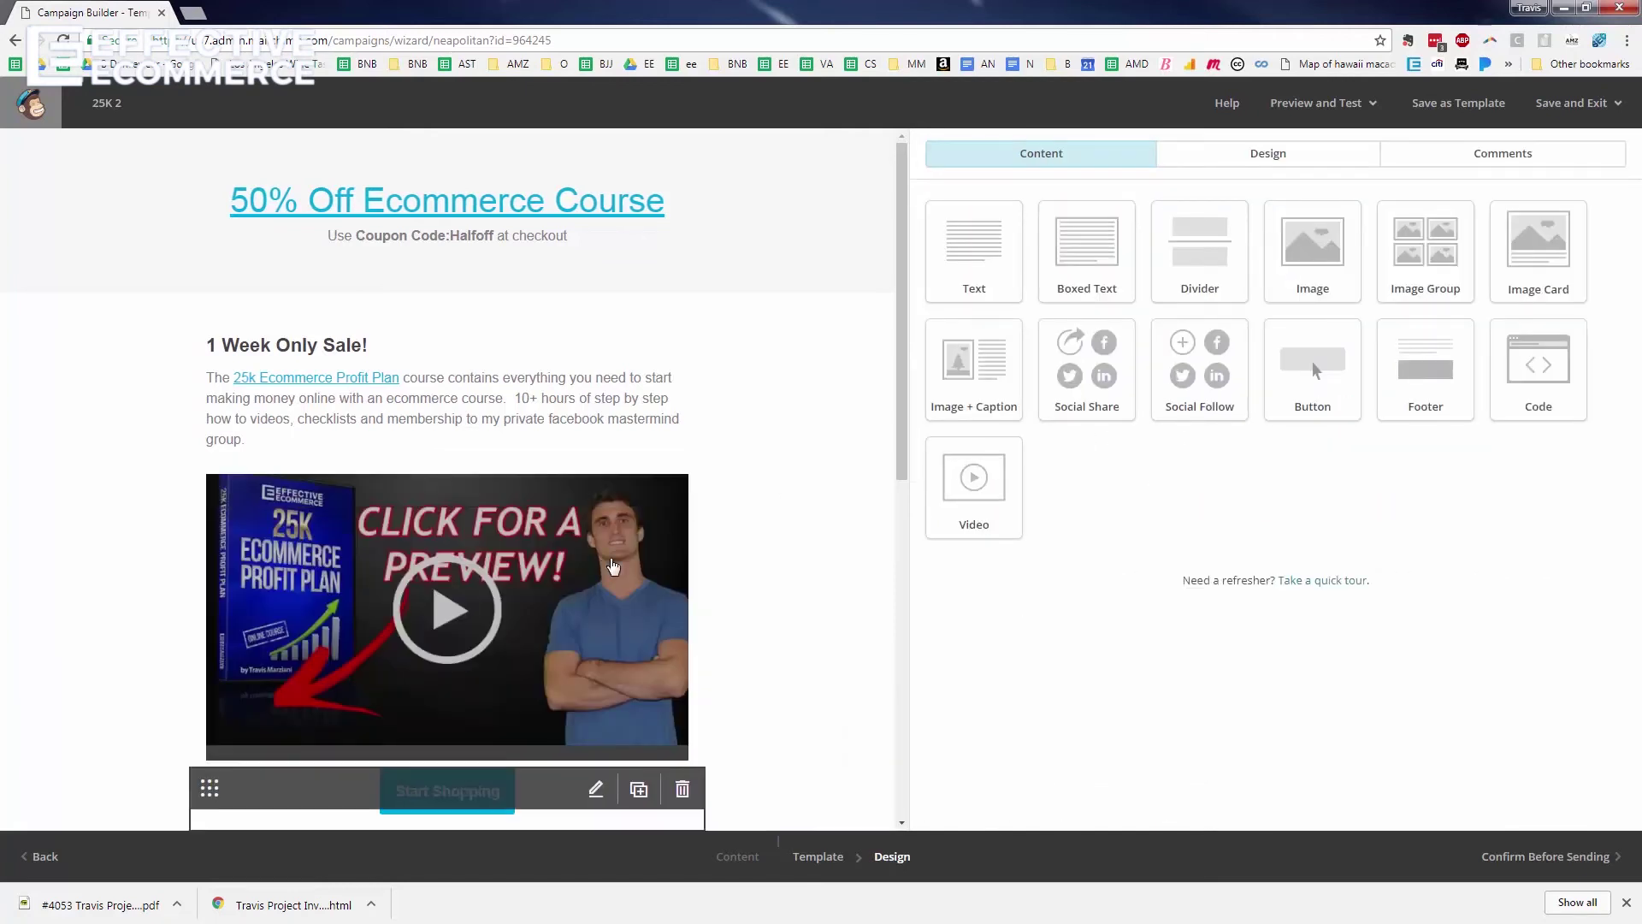
# - Add a text block below the video covering the $499,00 to $99 price drop, 50% off next week only, a deal link and coupon code Halfoff
pyautogui.scroll(-3, 900, 366)
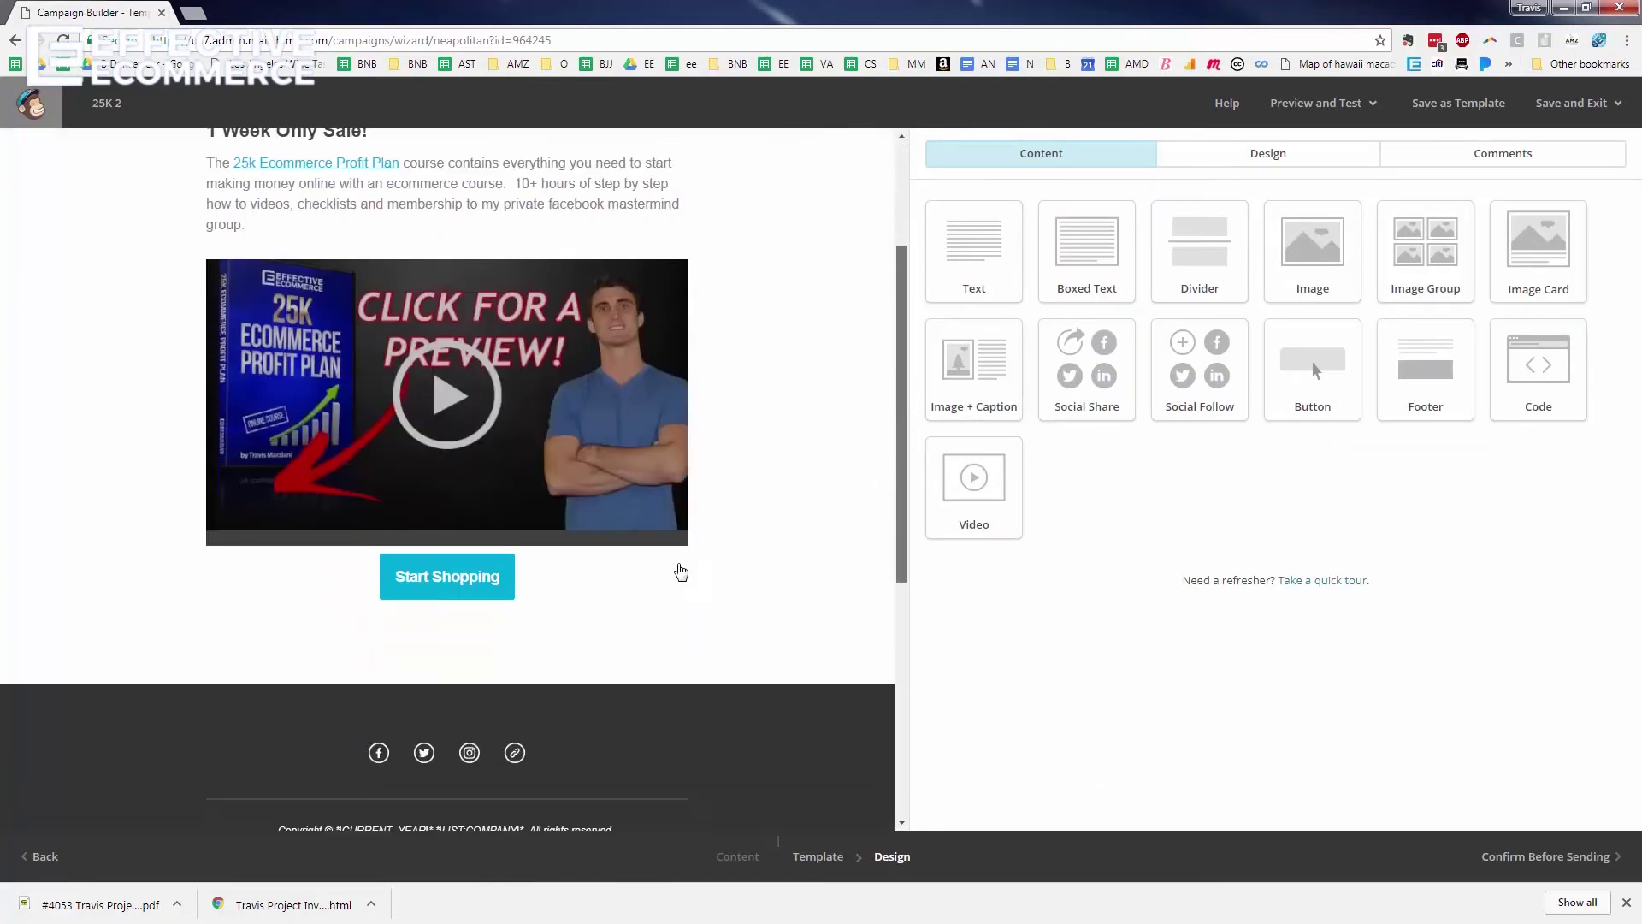
pyautogui.moveTo(979, 290); pyautogui.dragTo(488, 571)
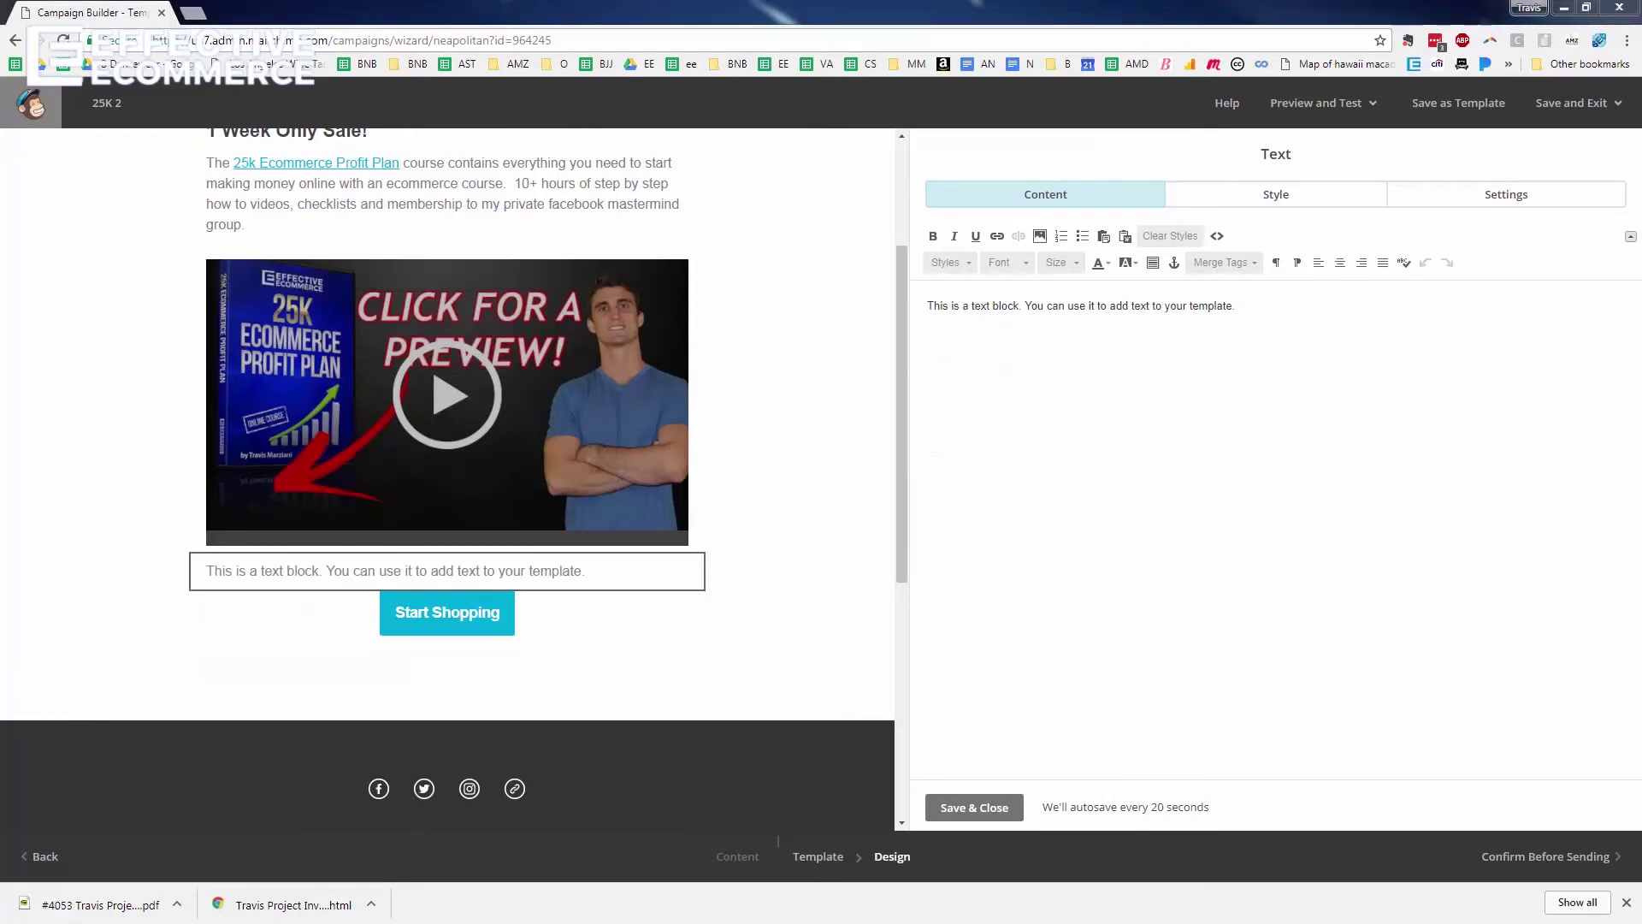
pyautogui.tripleClick(1375, 351)
pyautogui.click(1377, 351)
pyautogui.hotkey('ctrl', 'a')
pyautogui.write('I was originally going to charge $499,00, but then based off advice from a friend I priced it down to $99, and for the next week only I am offering 50% off that price.  Click here to get in on the deal and use coupon code Halfoff at checkout.')
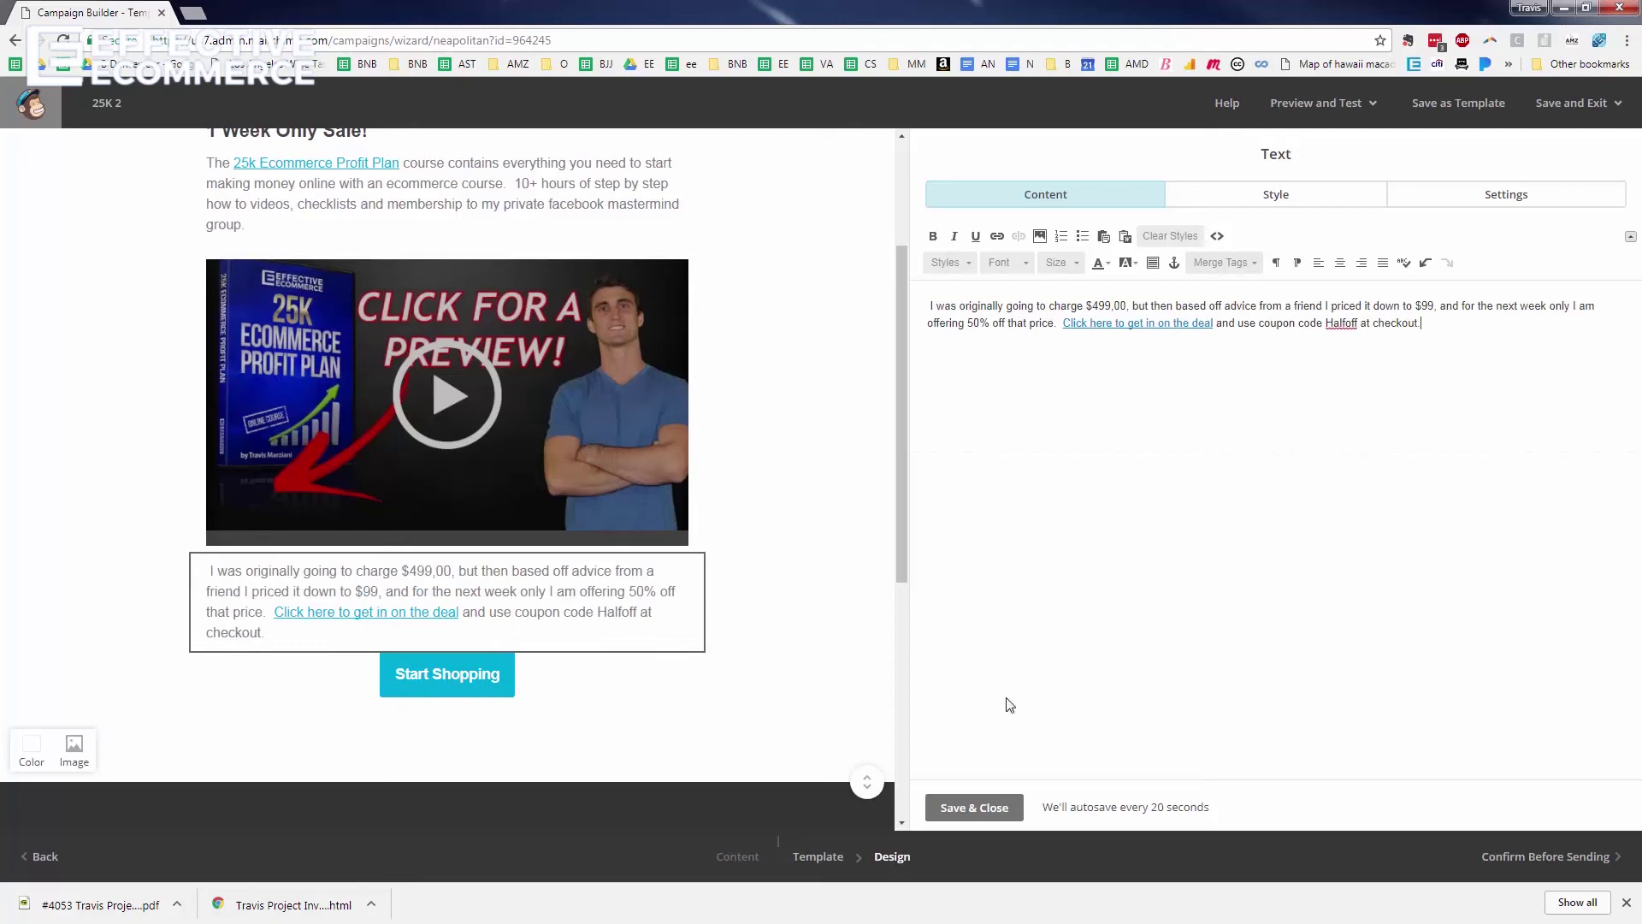
pyautogui.click(976, 810)
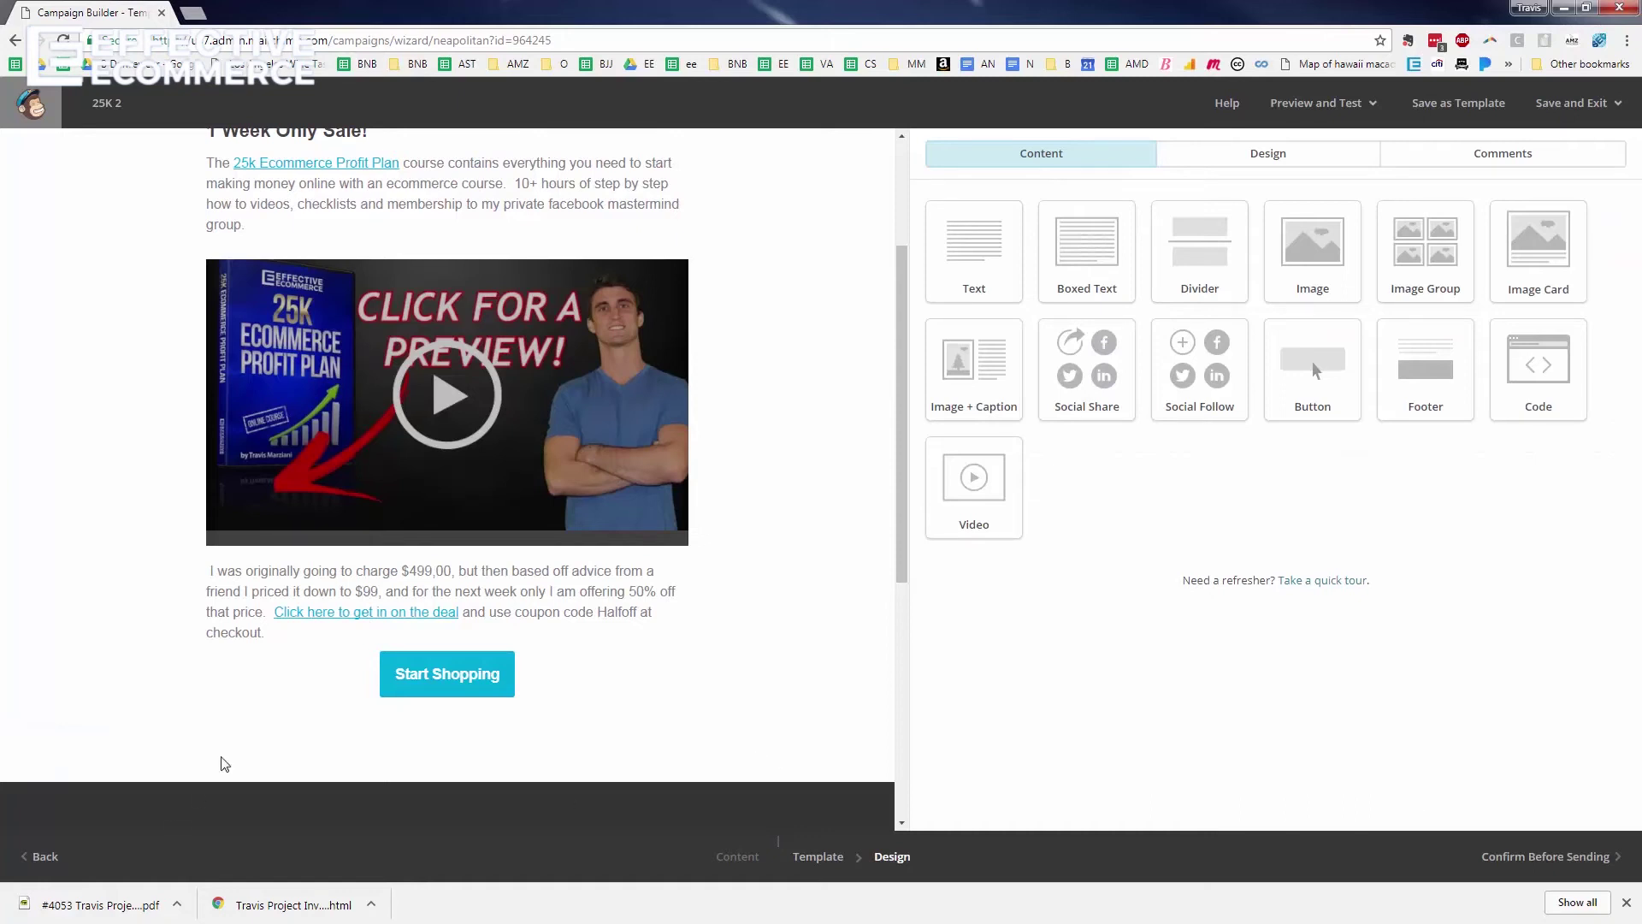
pyautogui.click(414, 671)
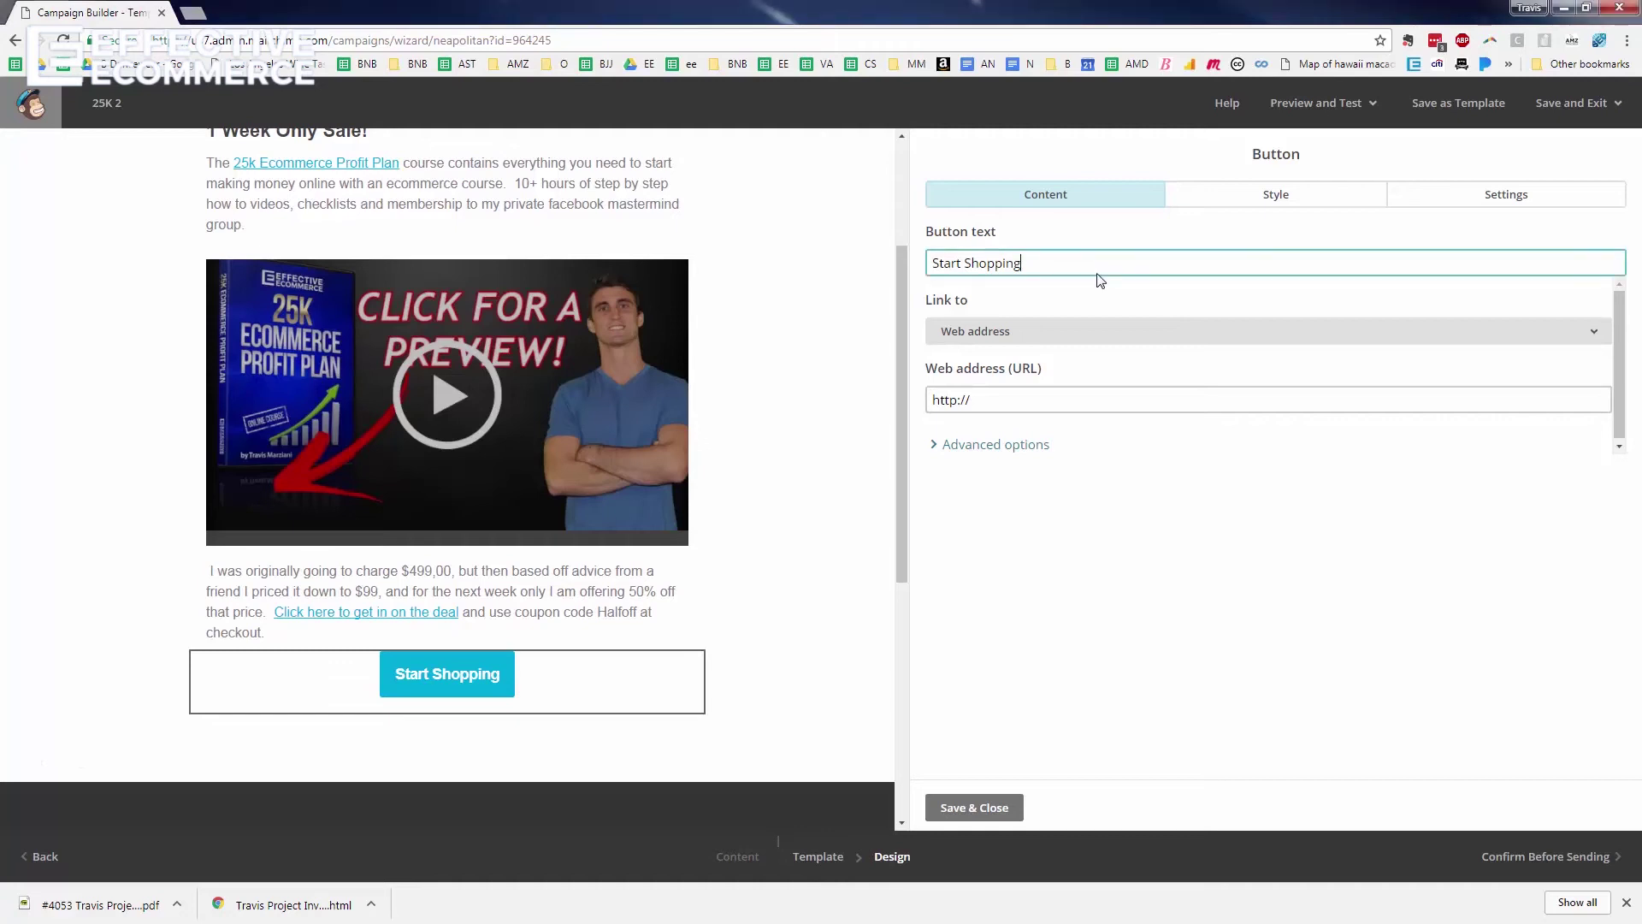
pyautogui.hotkey('ctrl', 'a')
pyautogui.write('Get The Discounted Course Now')
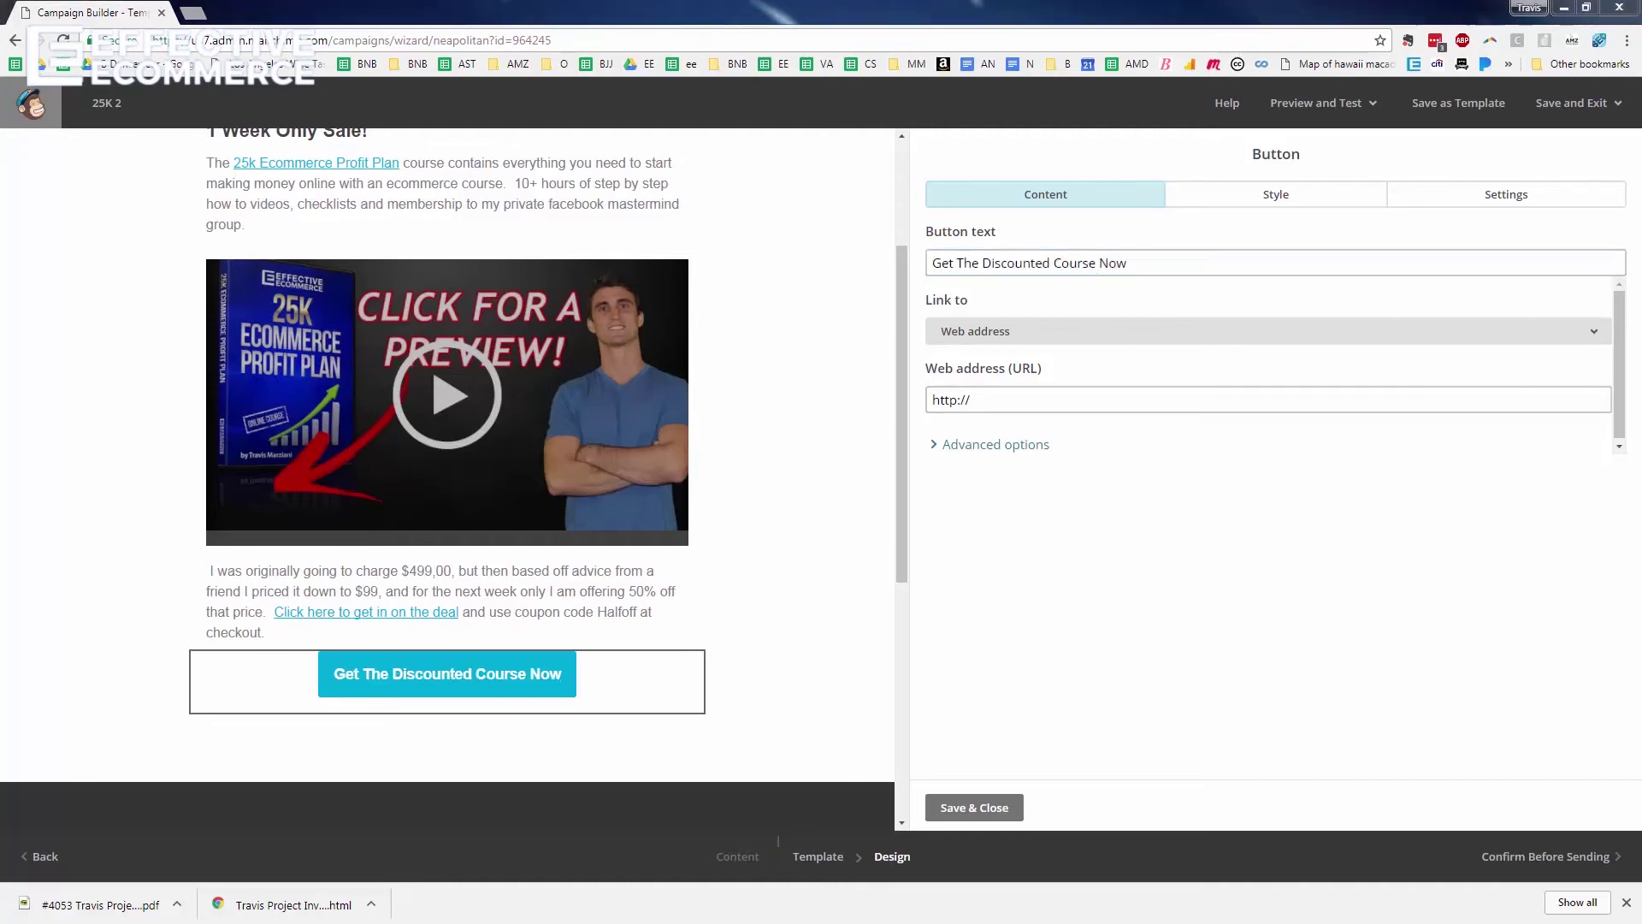
pyautogui.click(1108, 402)
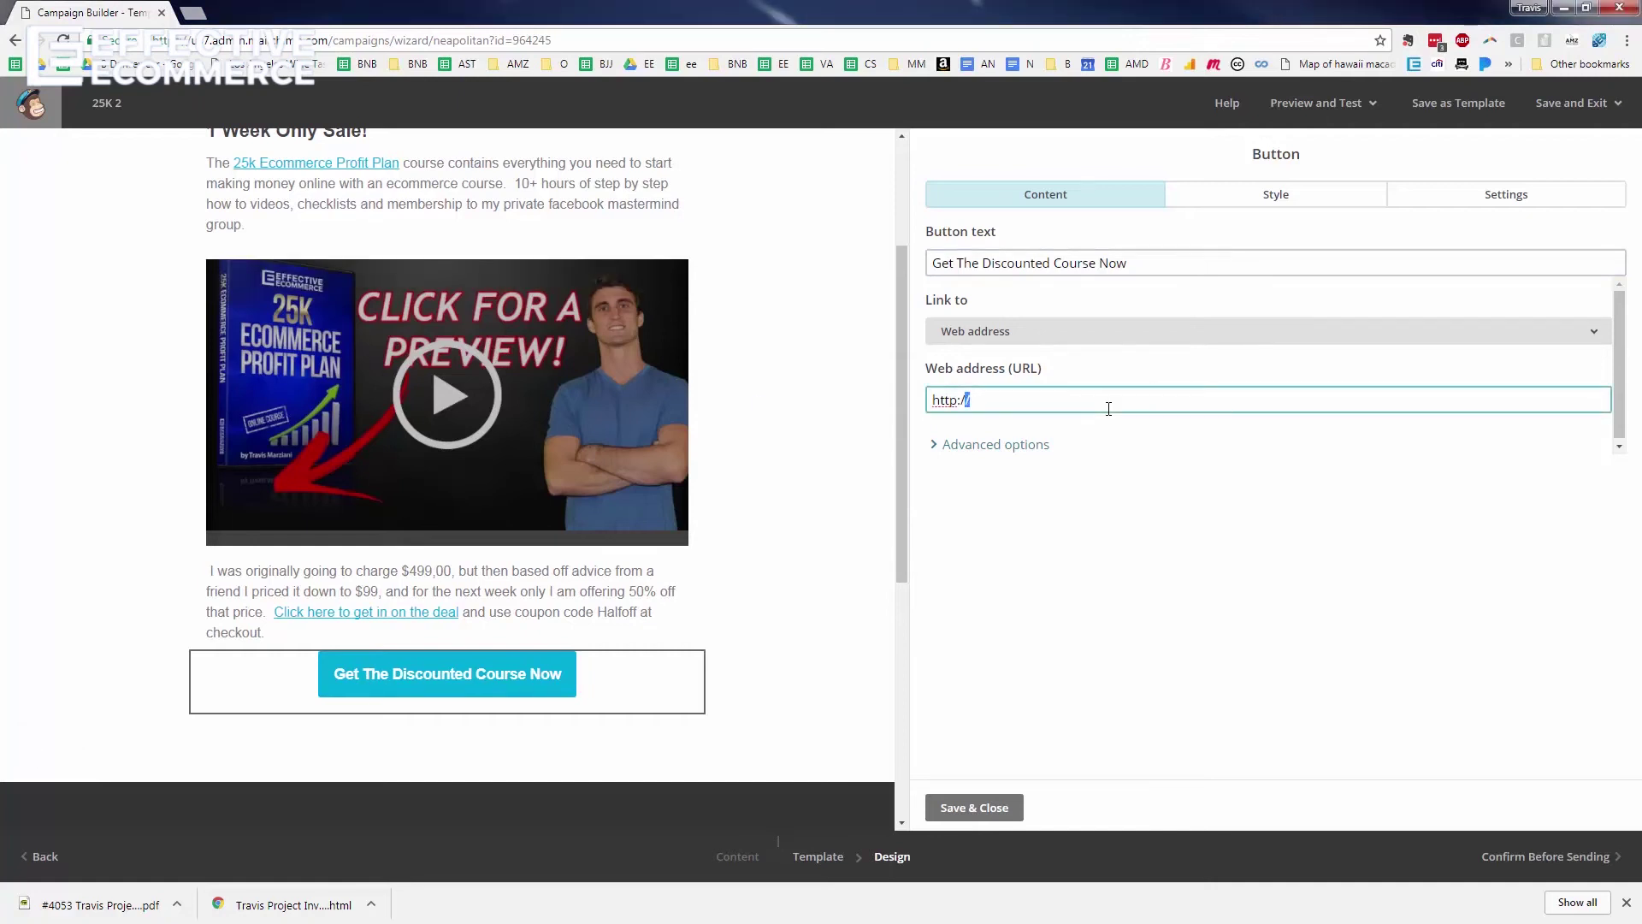
pyautogui.hotkey('ctrl', 'a')
pyautogui.write('http://www.effectiveecommerce.com/product/25k-ecommerce-profit-plan-course/')
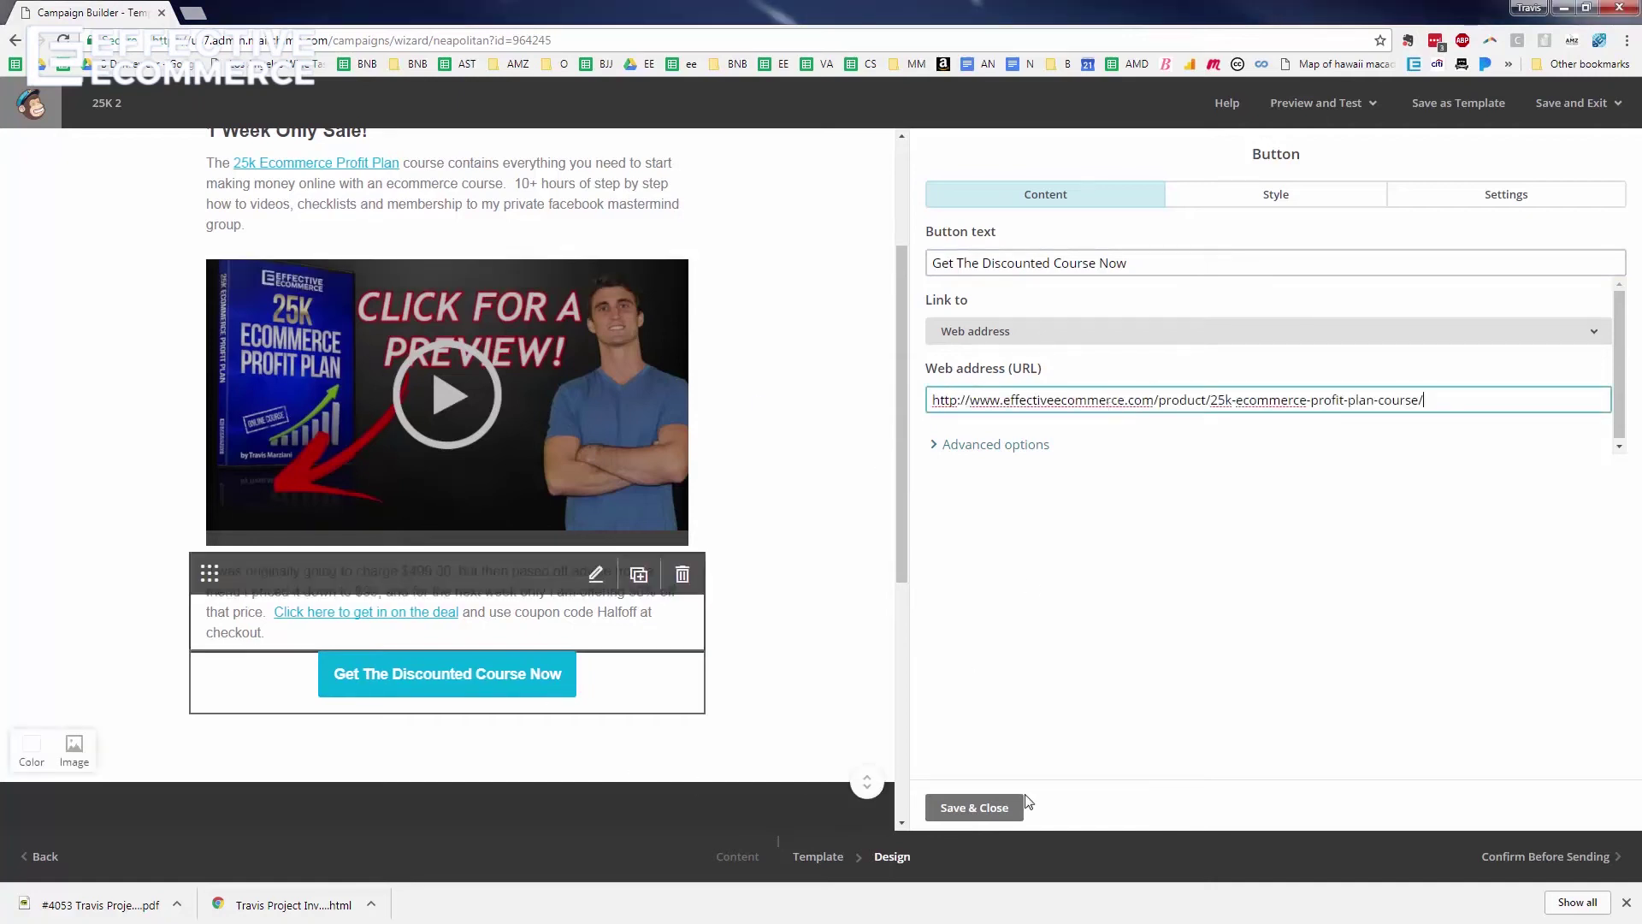
pyautogui.click(997, 812)
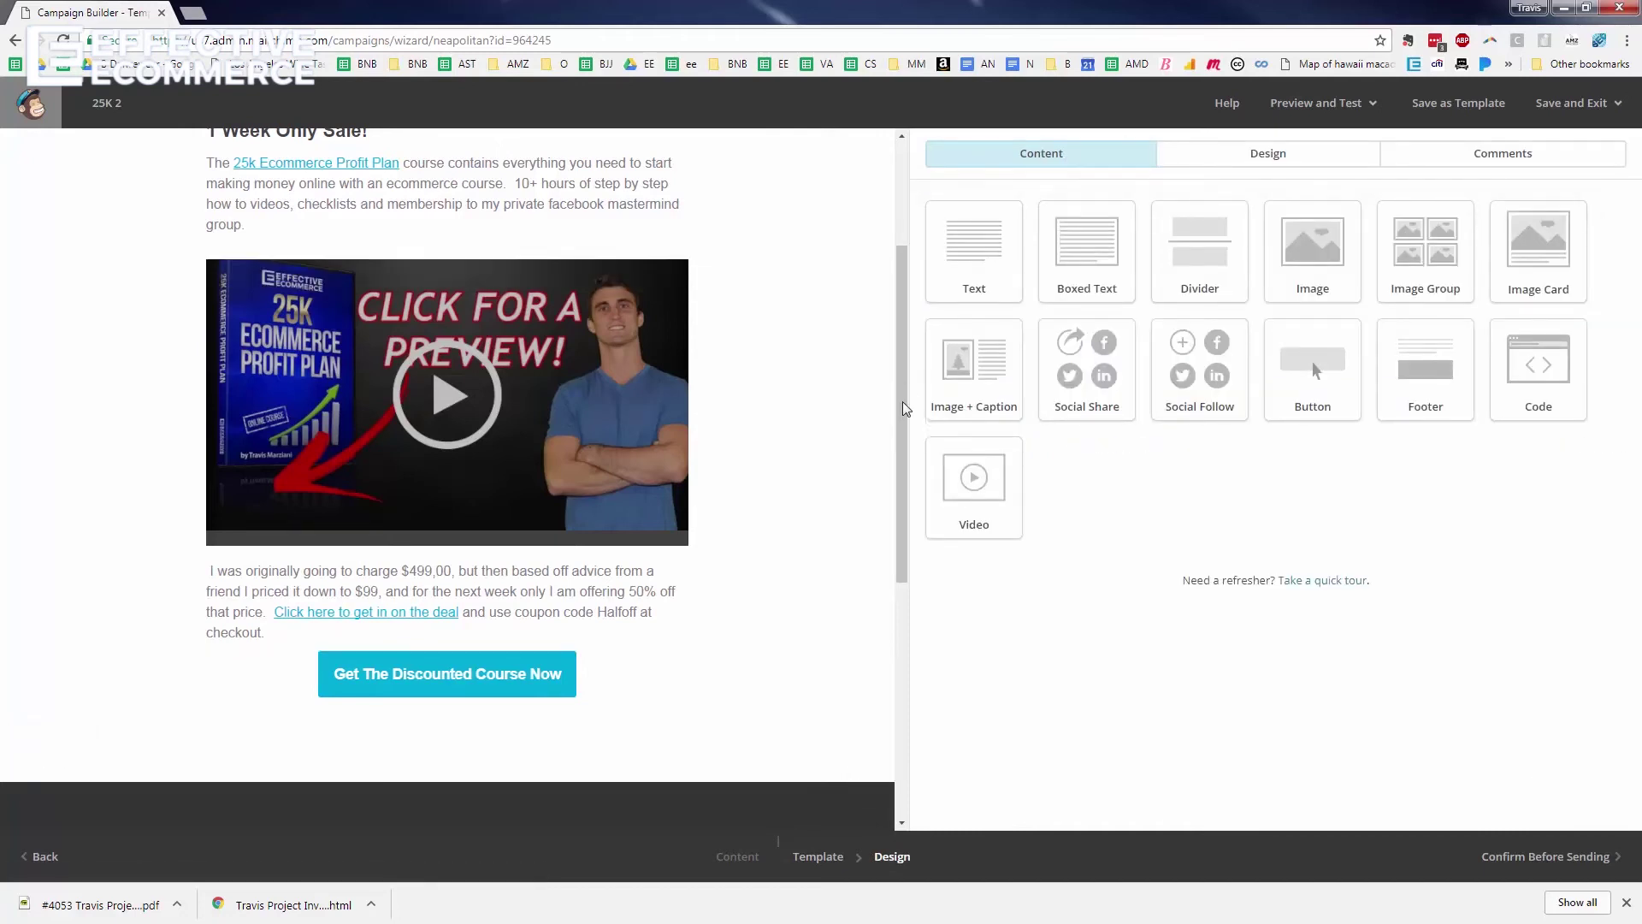
# - Examine the social follow links in the footer and check the email layout from heading to footer
pyautogui.scroll(3, 895, 252)
pyautogui.scroll(-7, 895, 176)
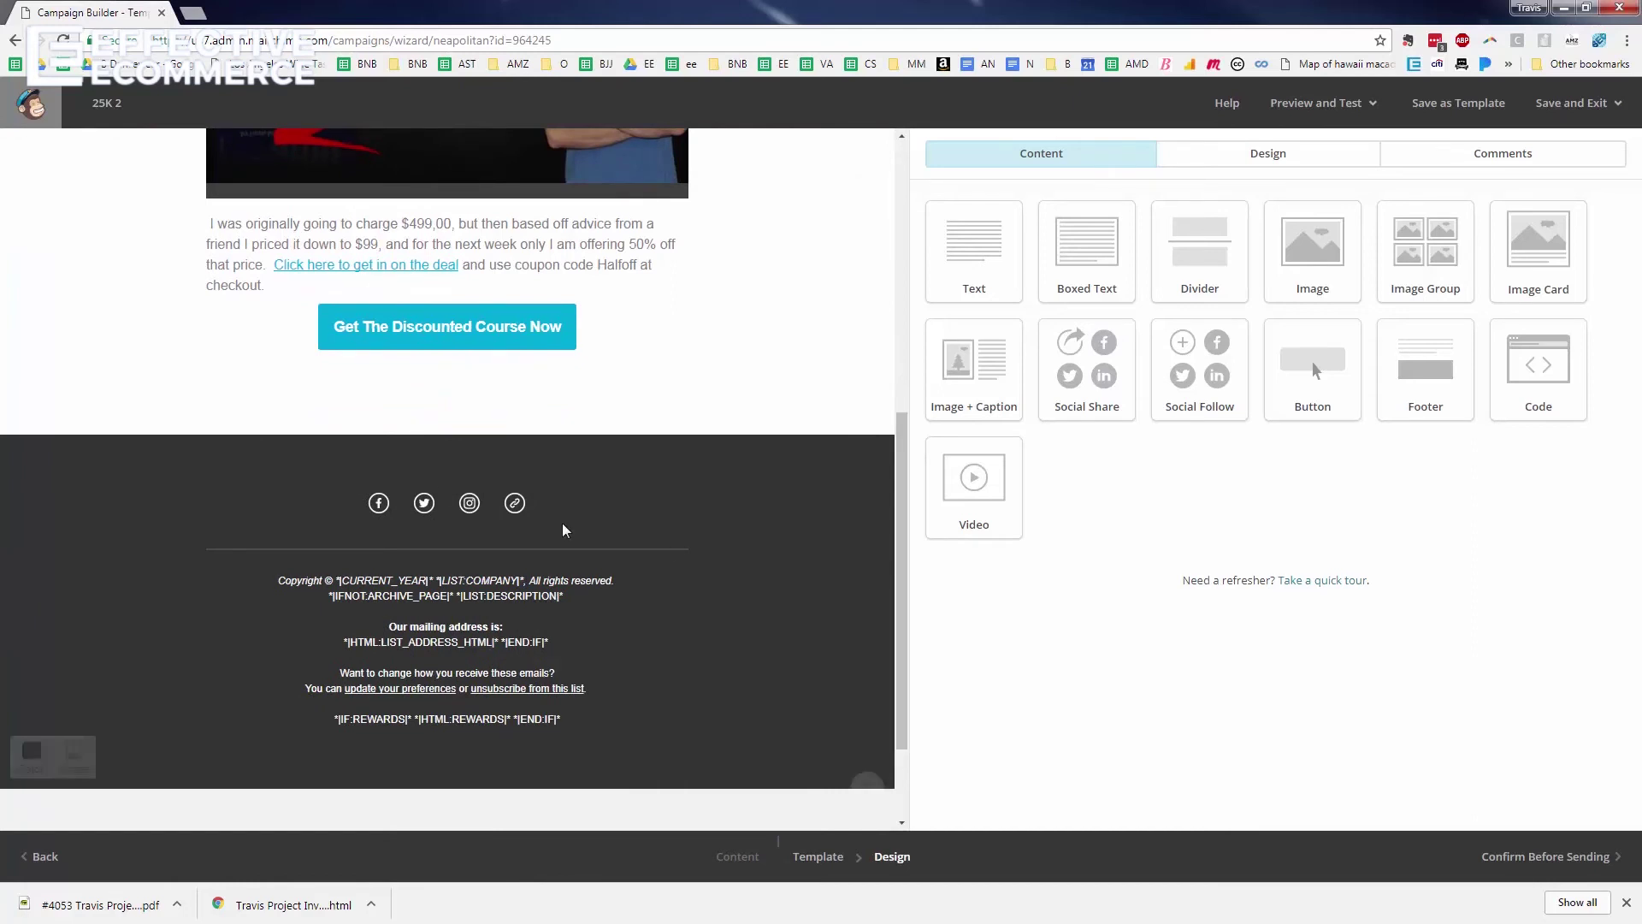
pyautogui.click(453, 499)
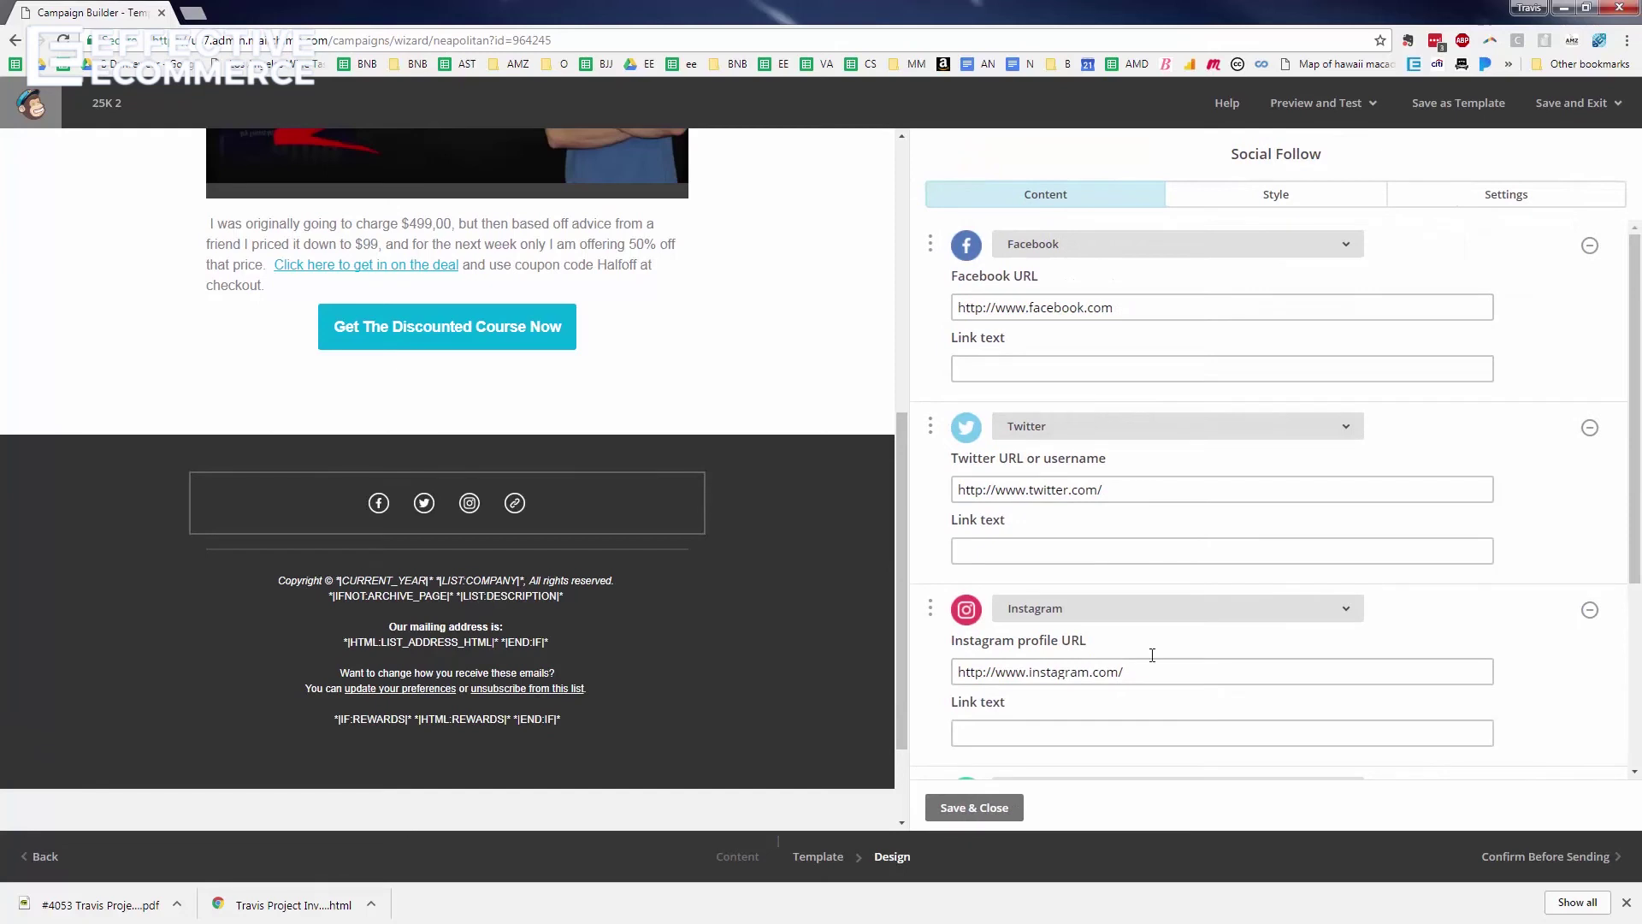
pyautogui.scroll(-1, 1147, 660)
pyautogui.click(683, 497)
pyautogui.click(644, 559)
pyautogui.moveTo(902, 452); pyautogui.dragTo(905, 178)
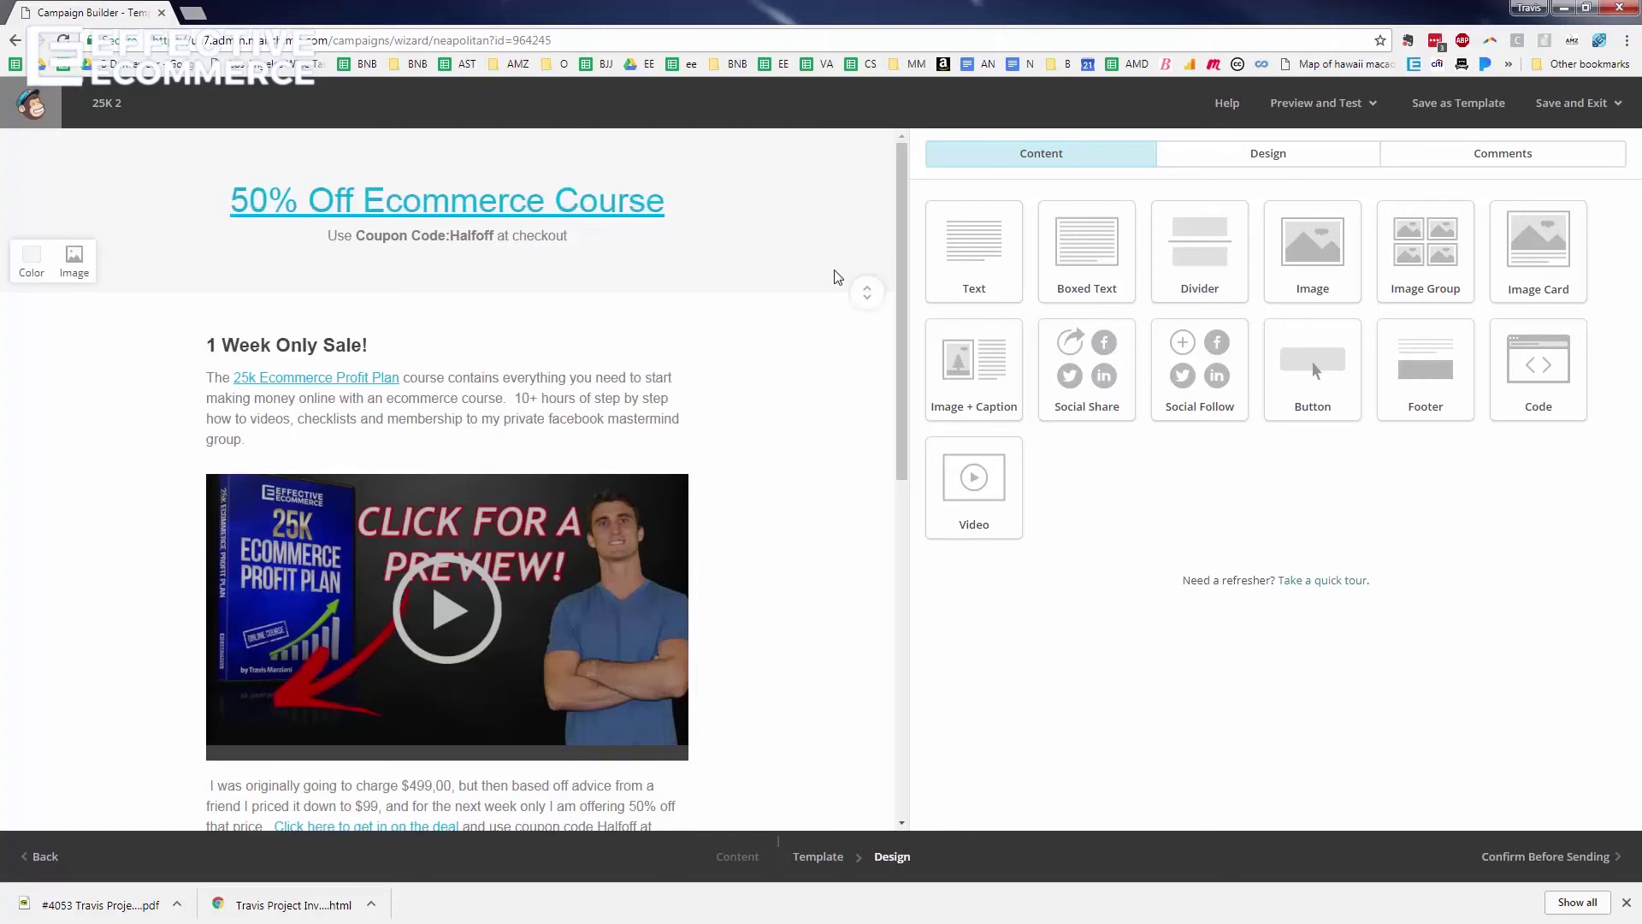
pyautogui.moveTo(900, 189)
pyautogui.mouseDown()
pyautogui.moveTo(904, 477)
pyautogui.moveTo(889, 217)
pyautogui.mouseUp()
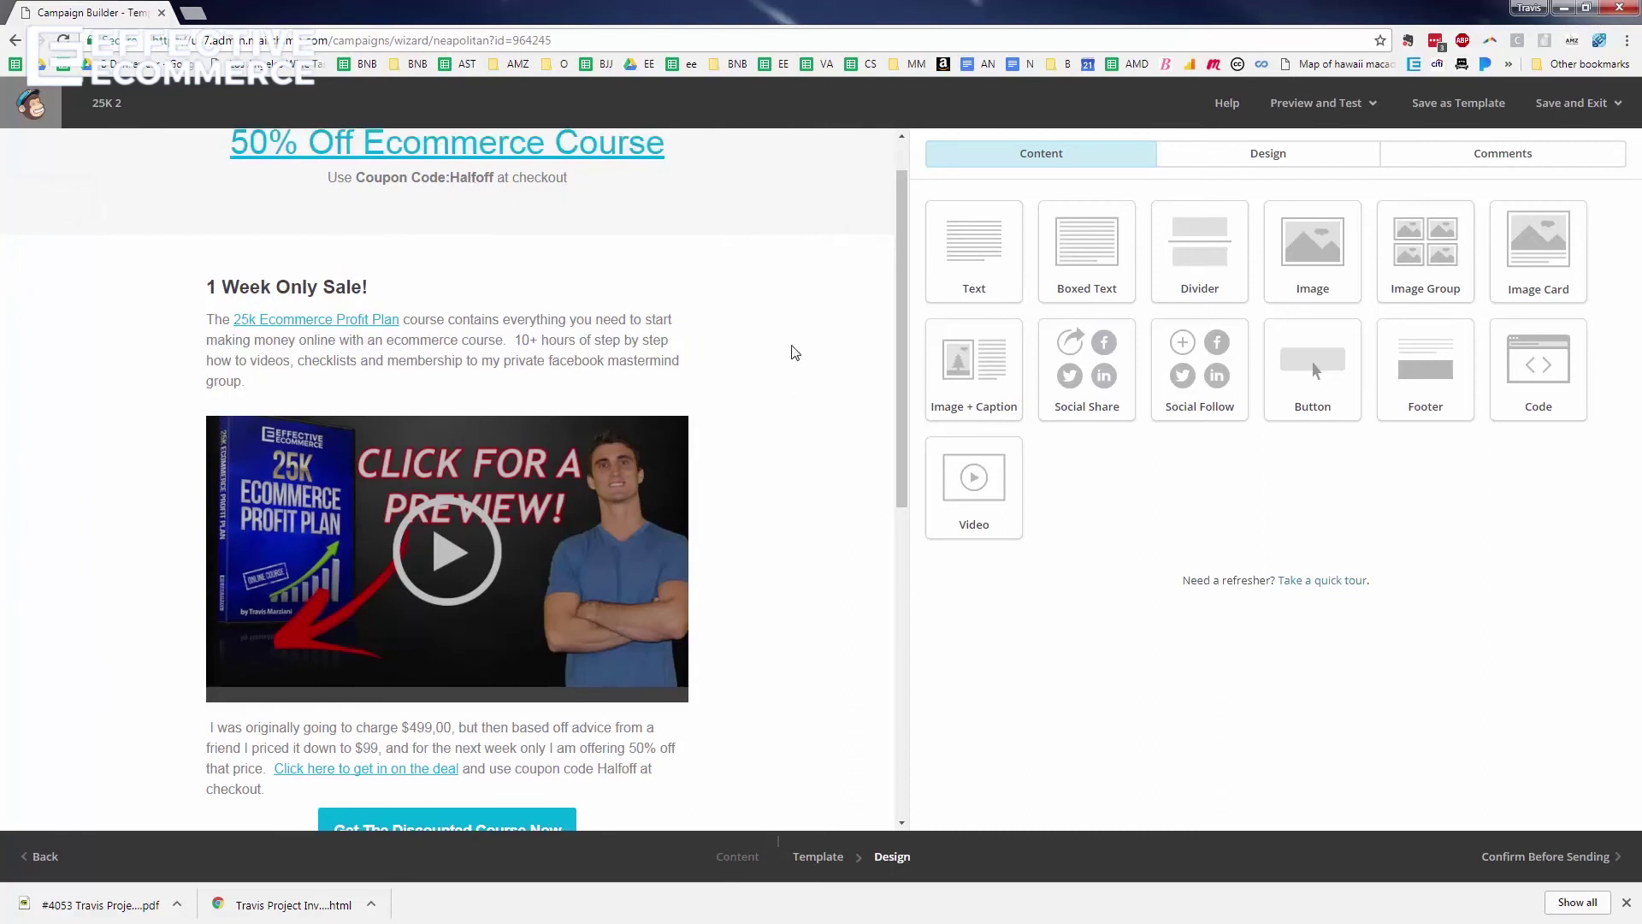
pyautogui.moveTo(905, 247); pyautogui.dragTo(901, 160)
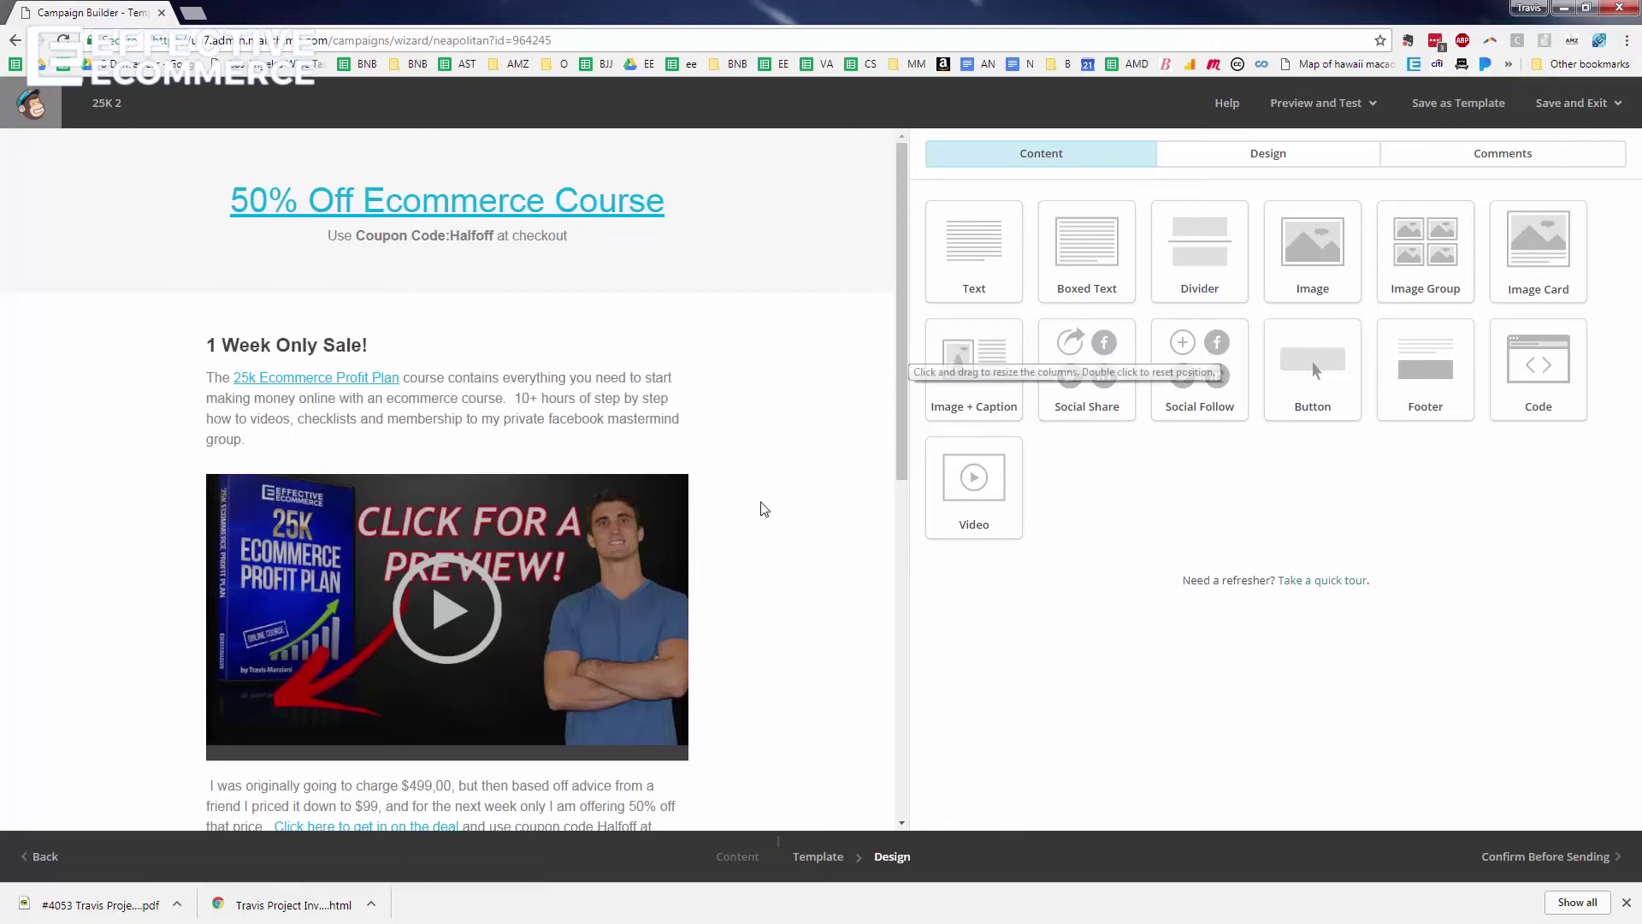
# - Proceed to the campaign confirmation and review the list, combinations, subject lines, preview text, replies and content
pyautogui.click(1537, 862)
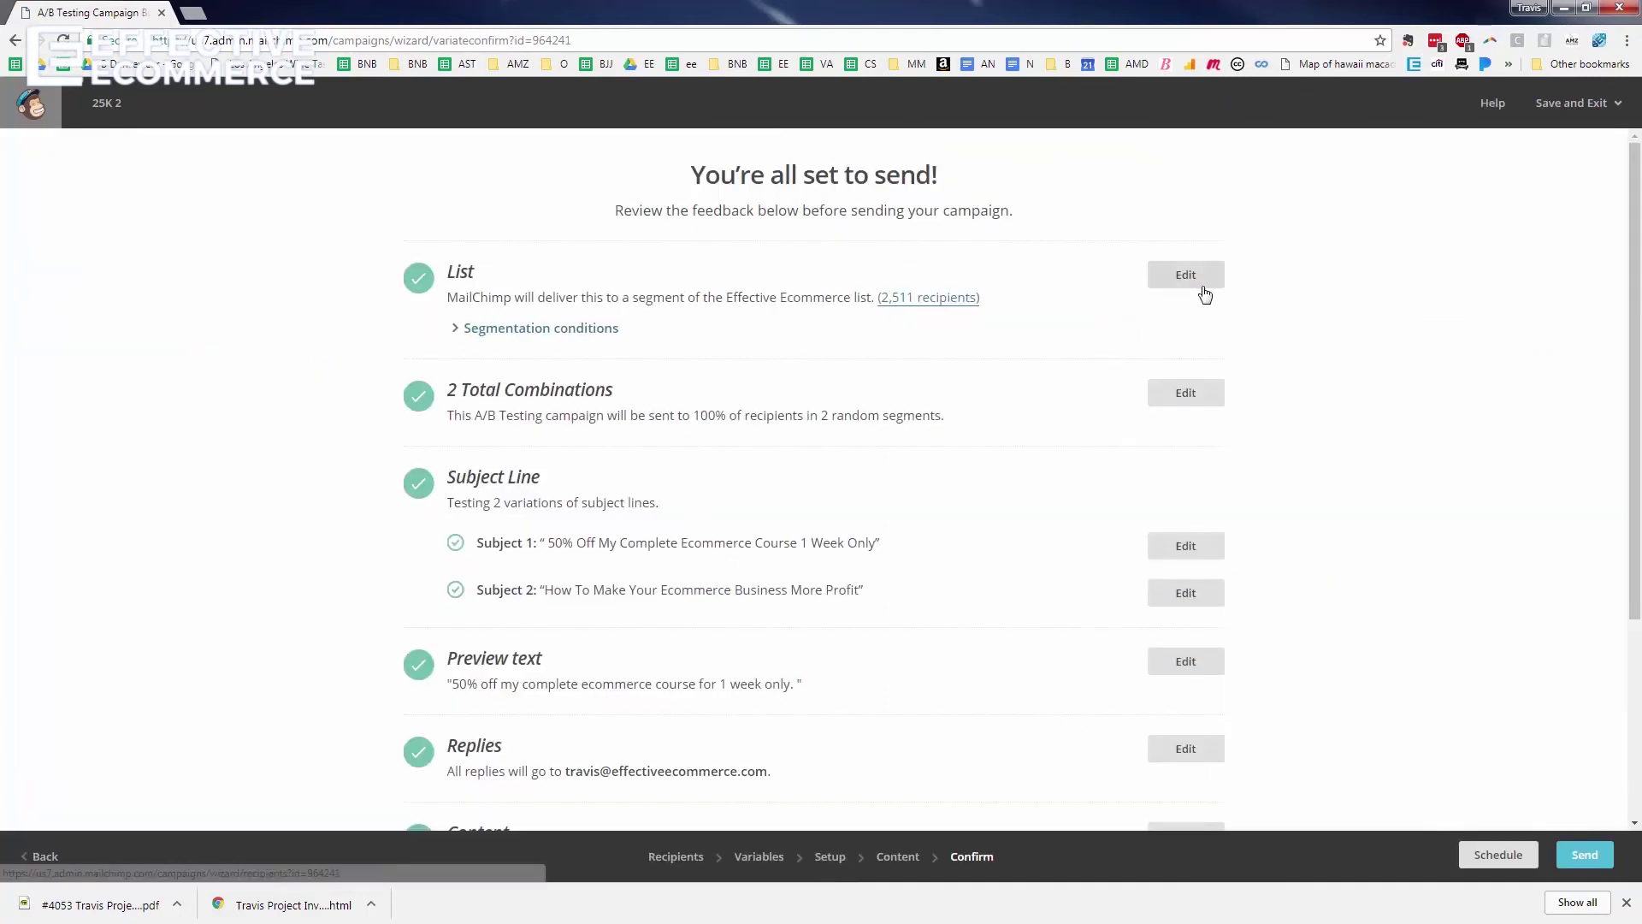
pyautogui.scroll(-2, 774, 384)
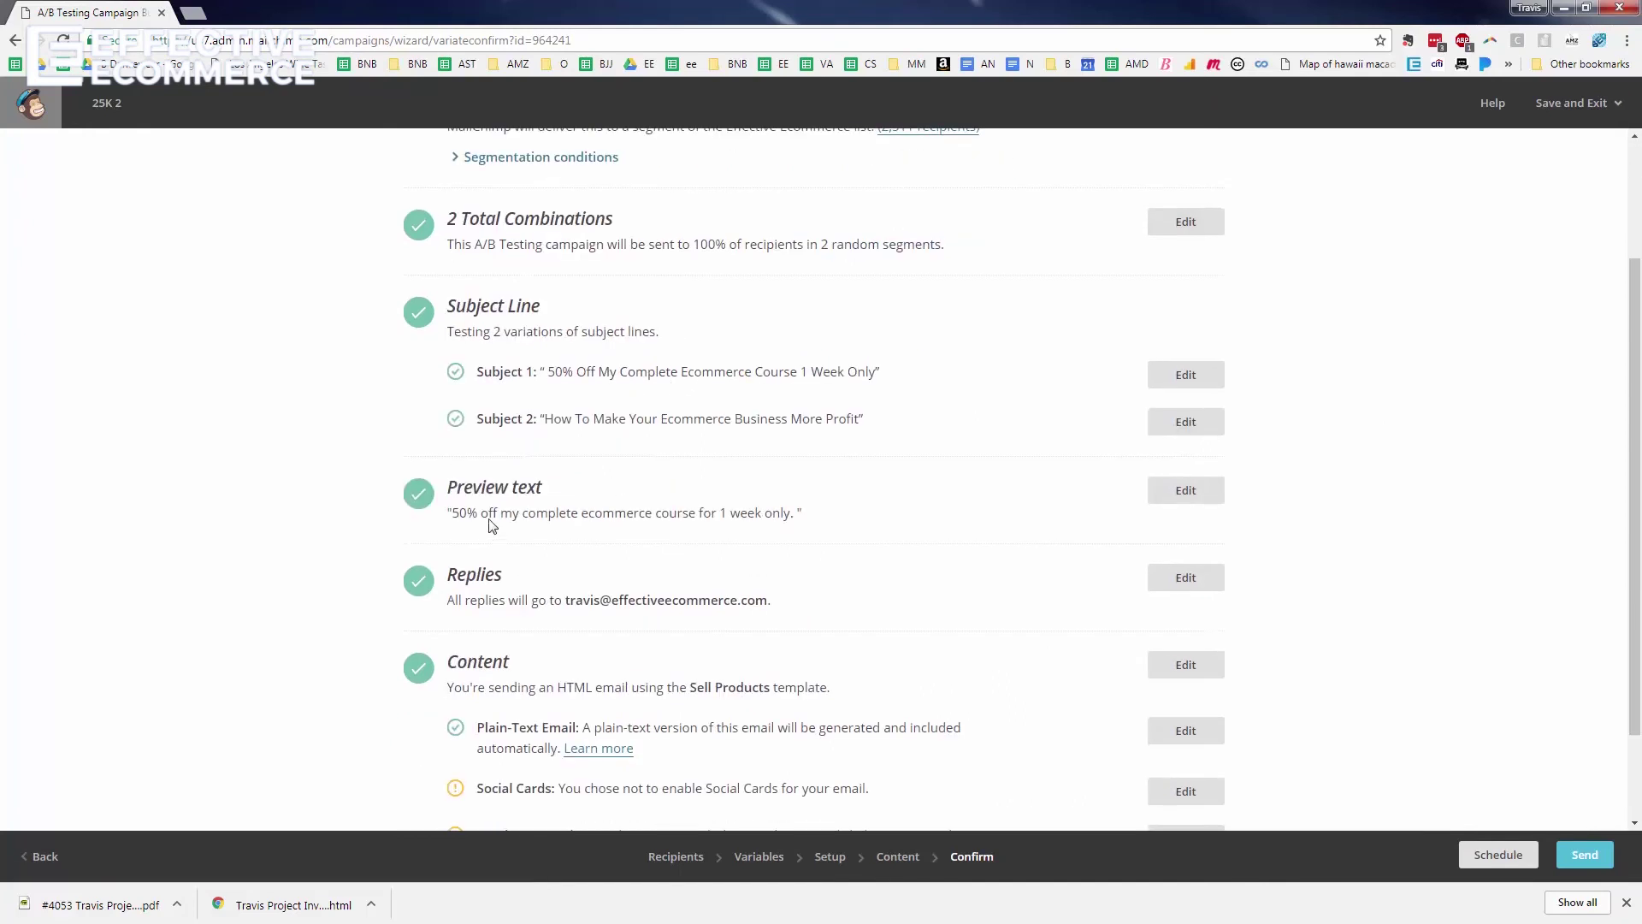
pyautogui.scroll(-2, 555, 476)
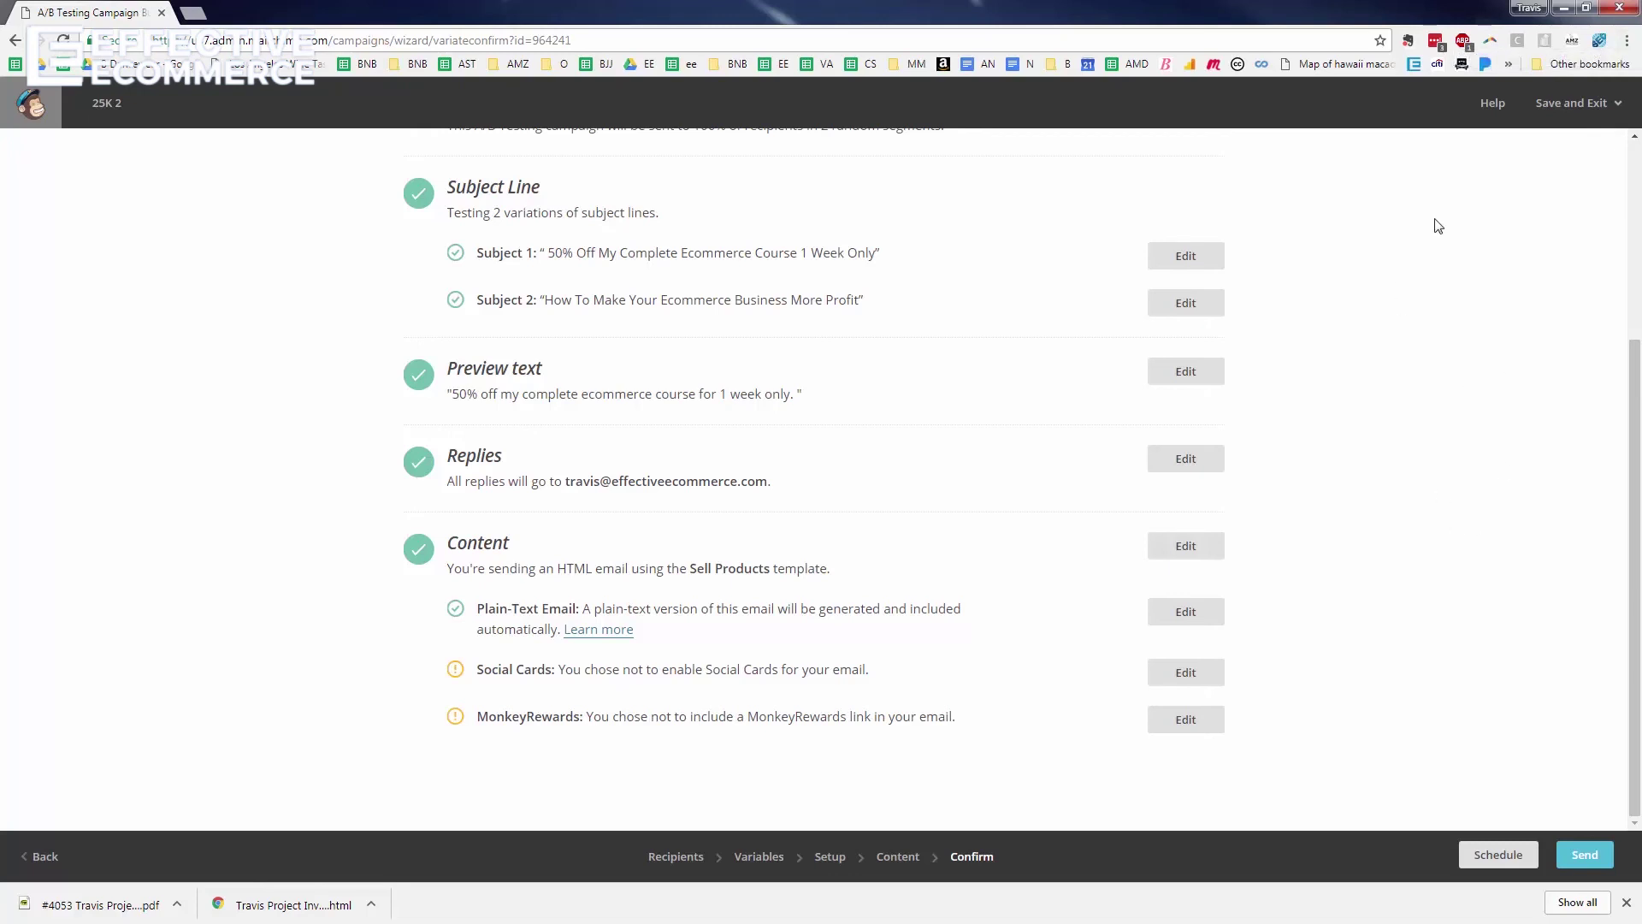
# - Schedule the campaign for July 18 2017 at the specific time 6:00 AM Pacific Time
pyautogui.click(1509, 854)
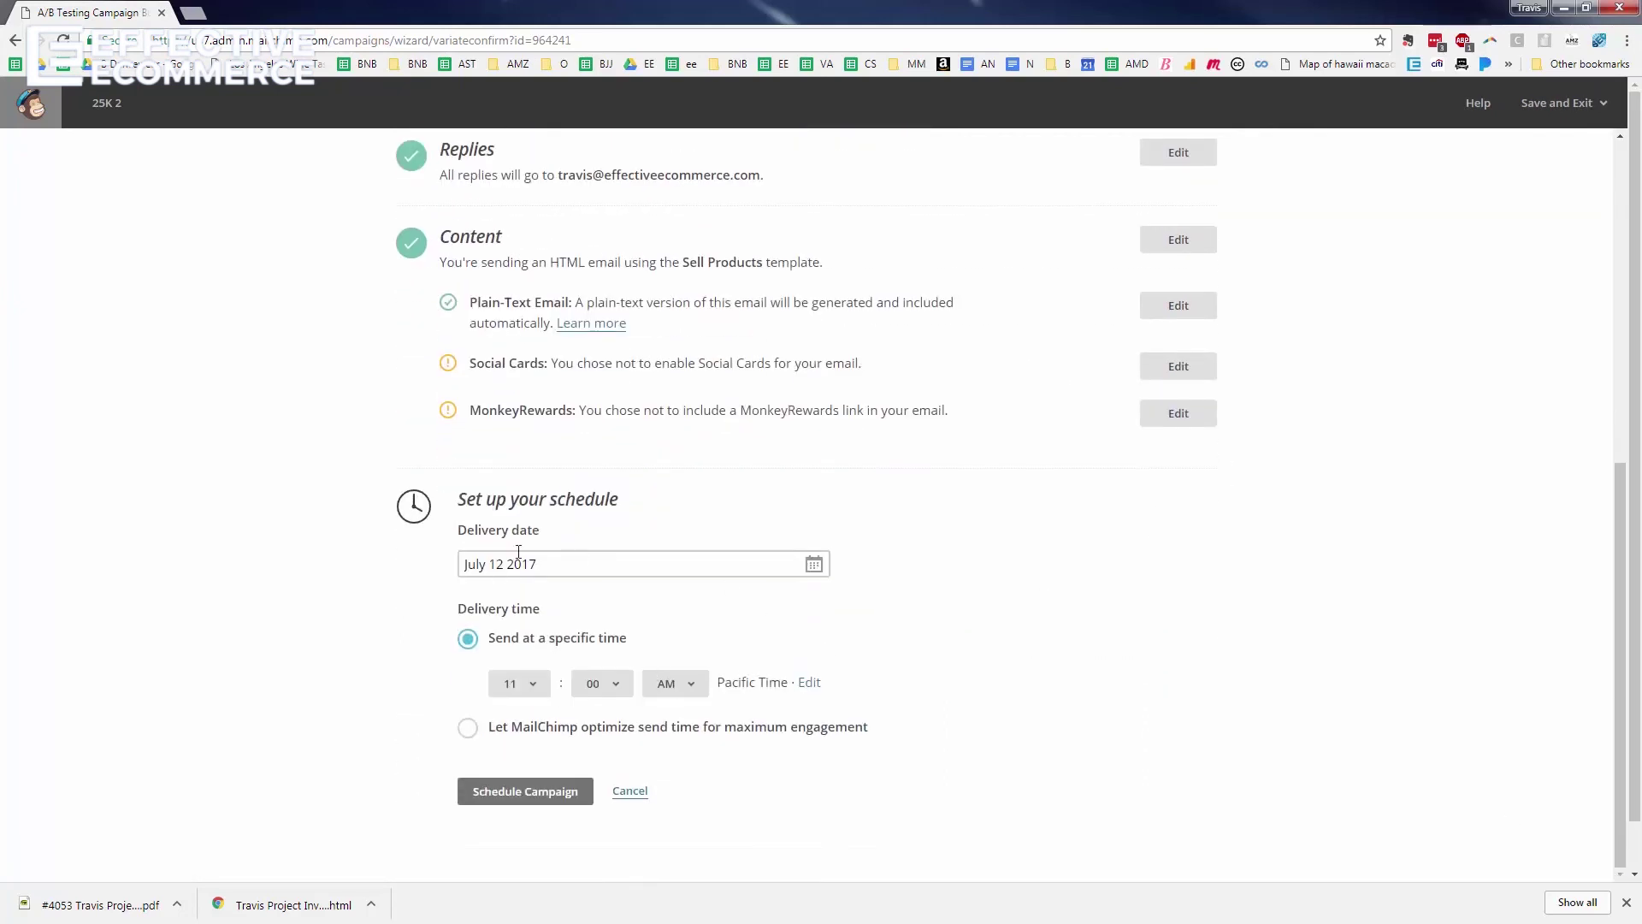
pyautogui.click(468, 728)
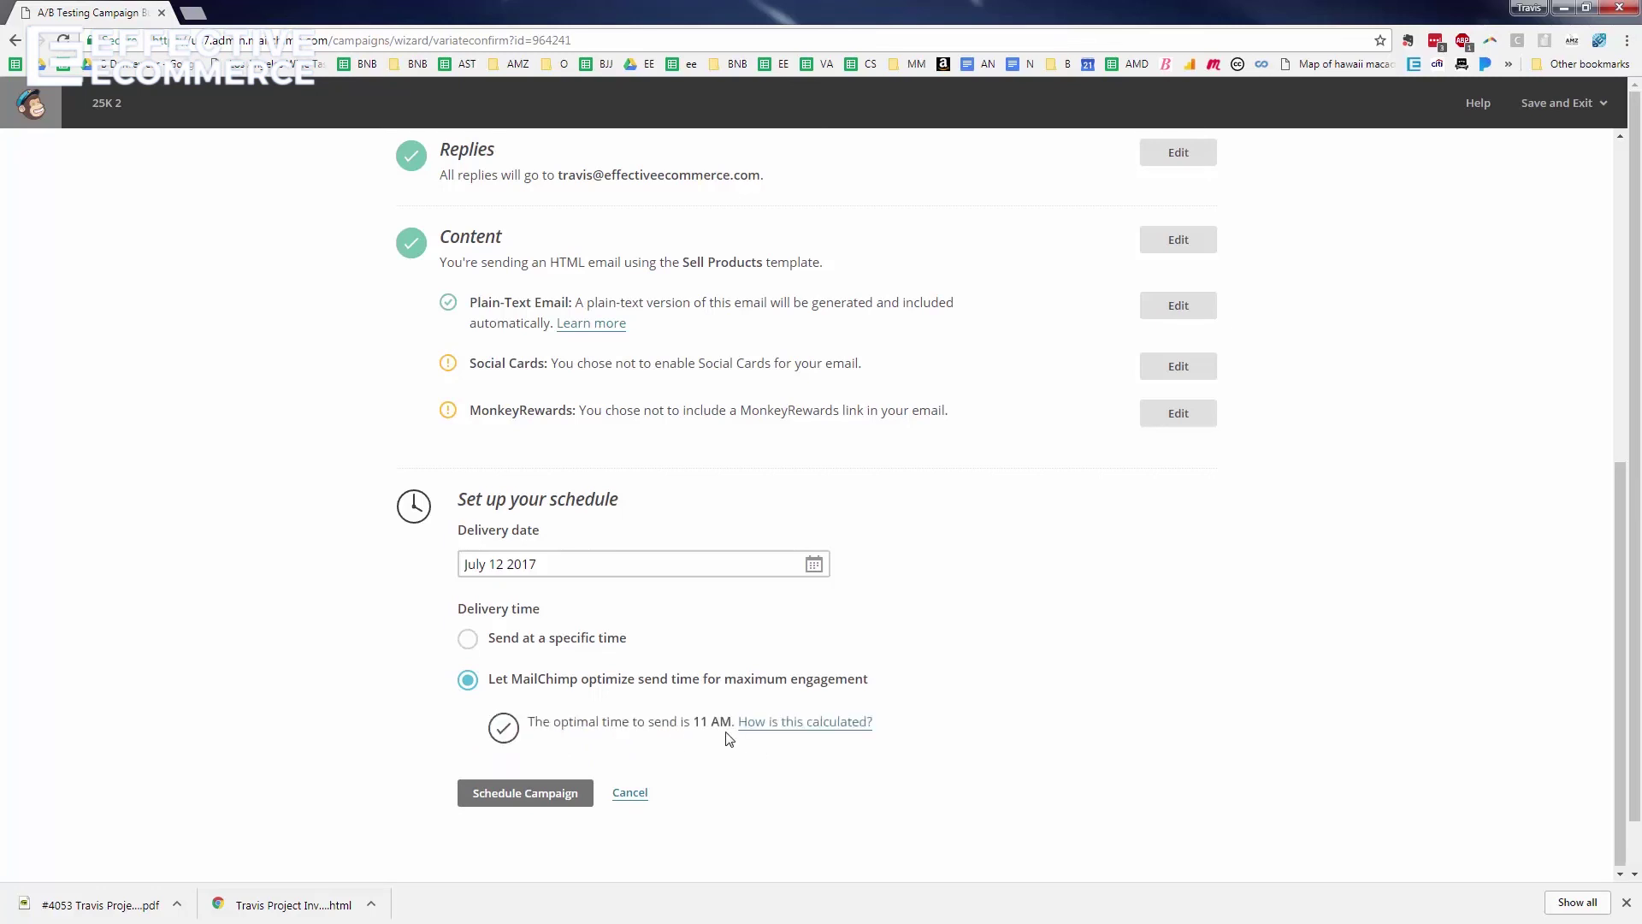
pyautogui.click(550, 644)
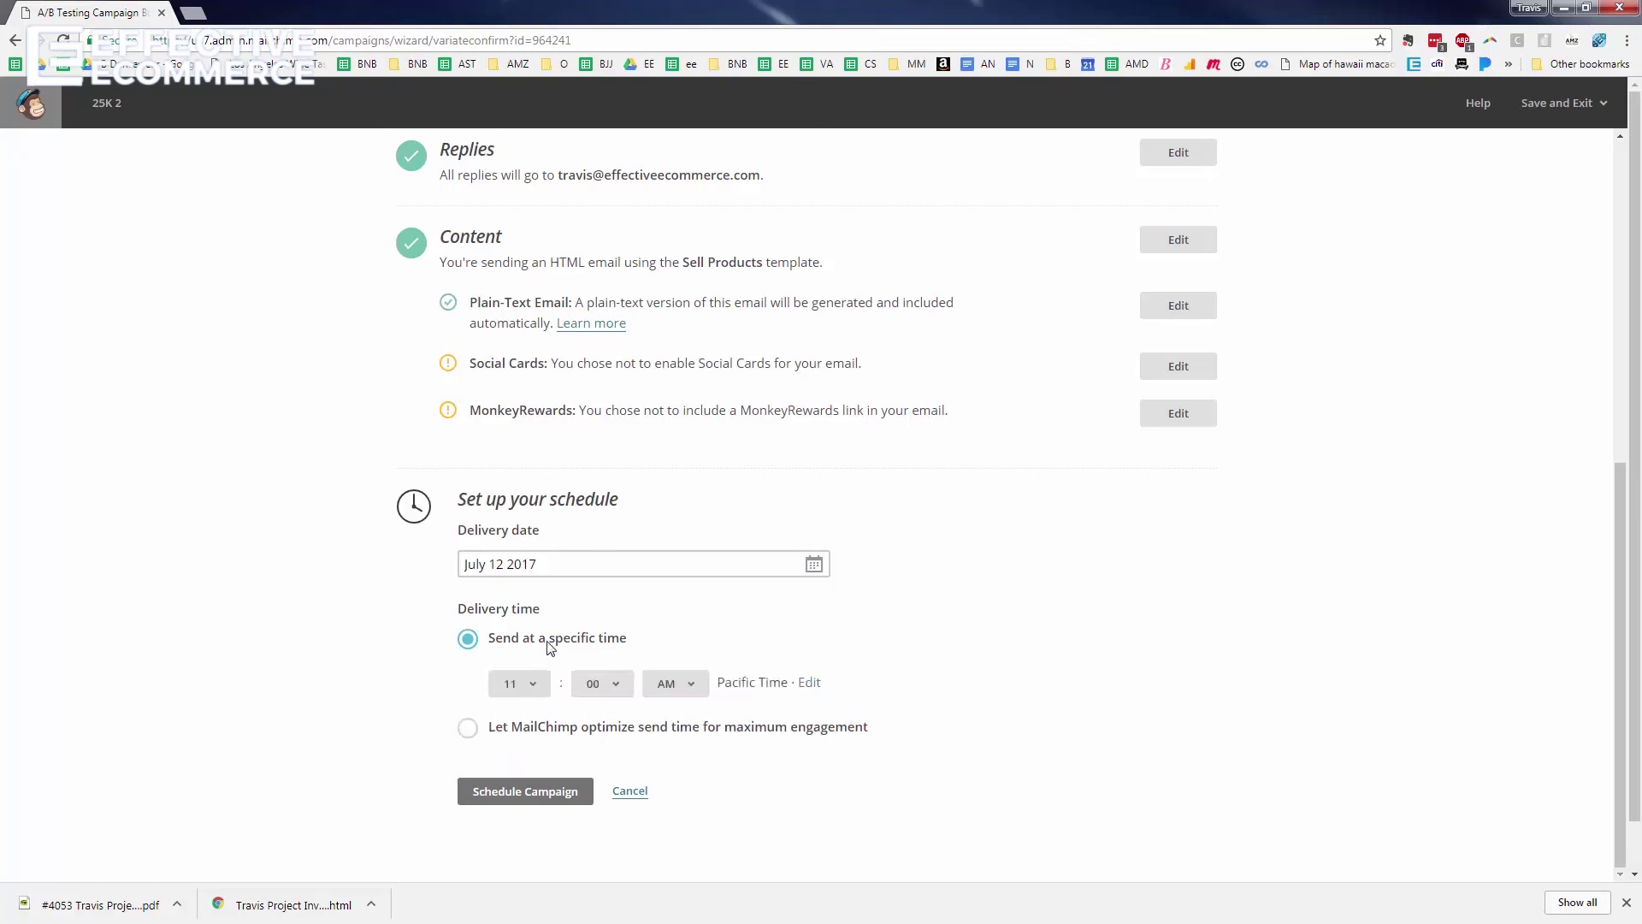
pyautogui.click(537, 563)
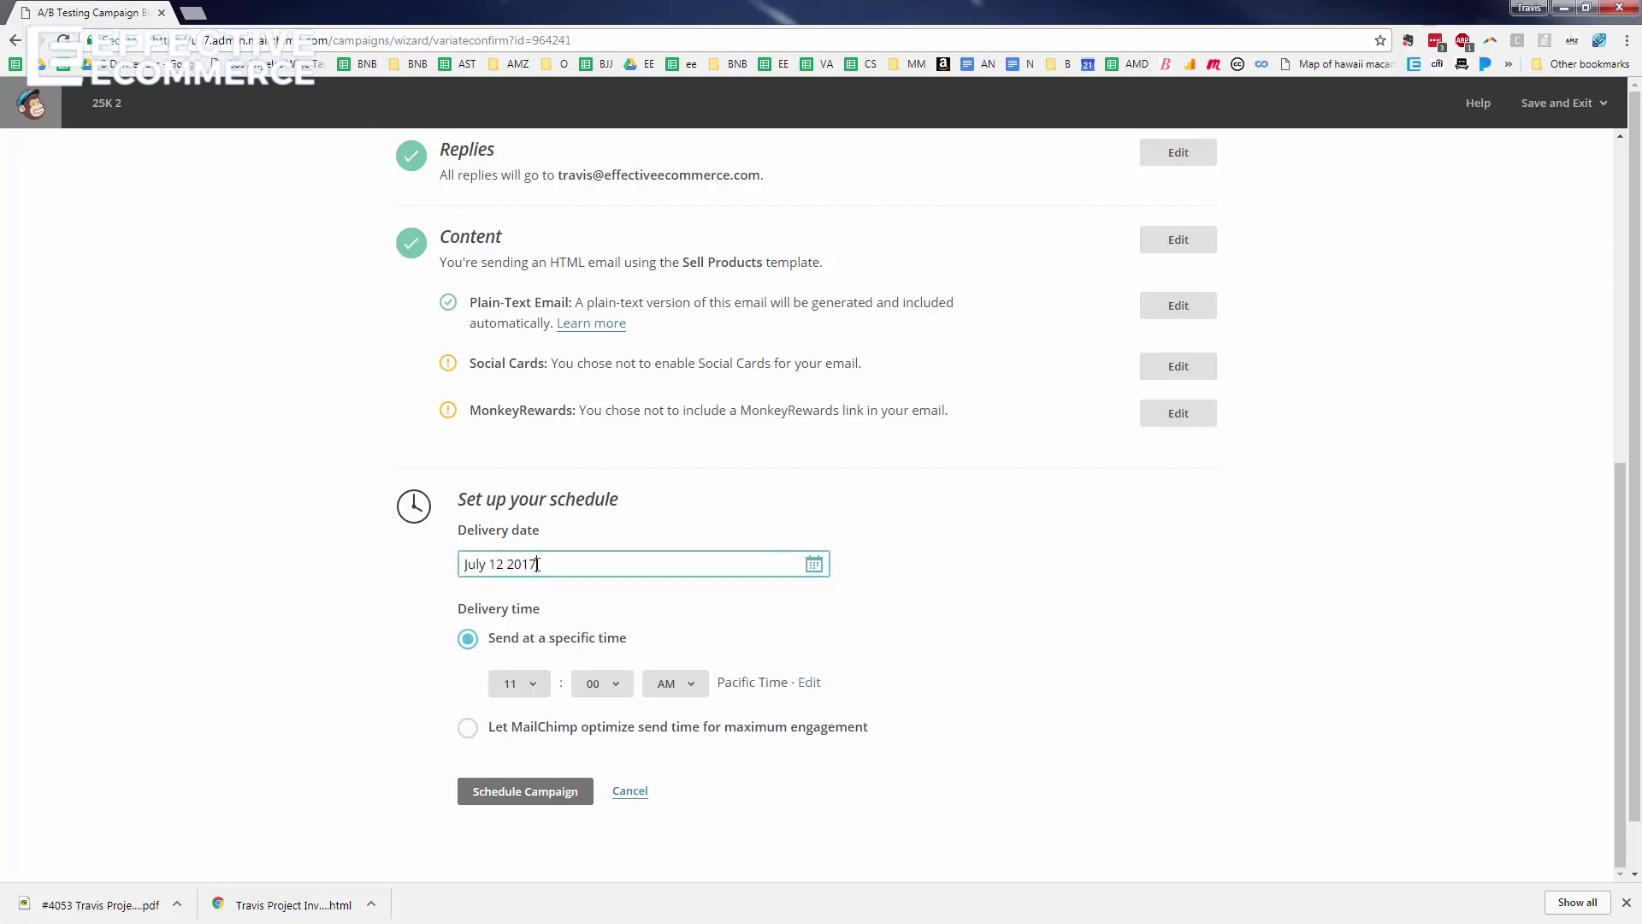
pyautogui.click(814, 564)
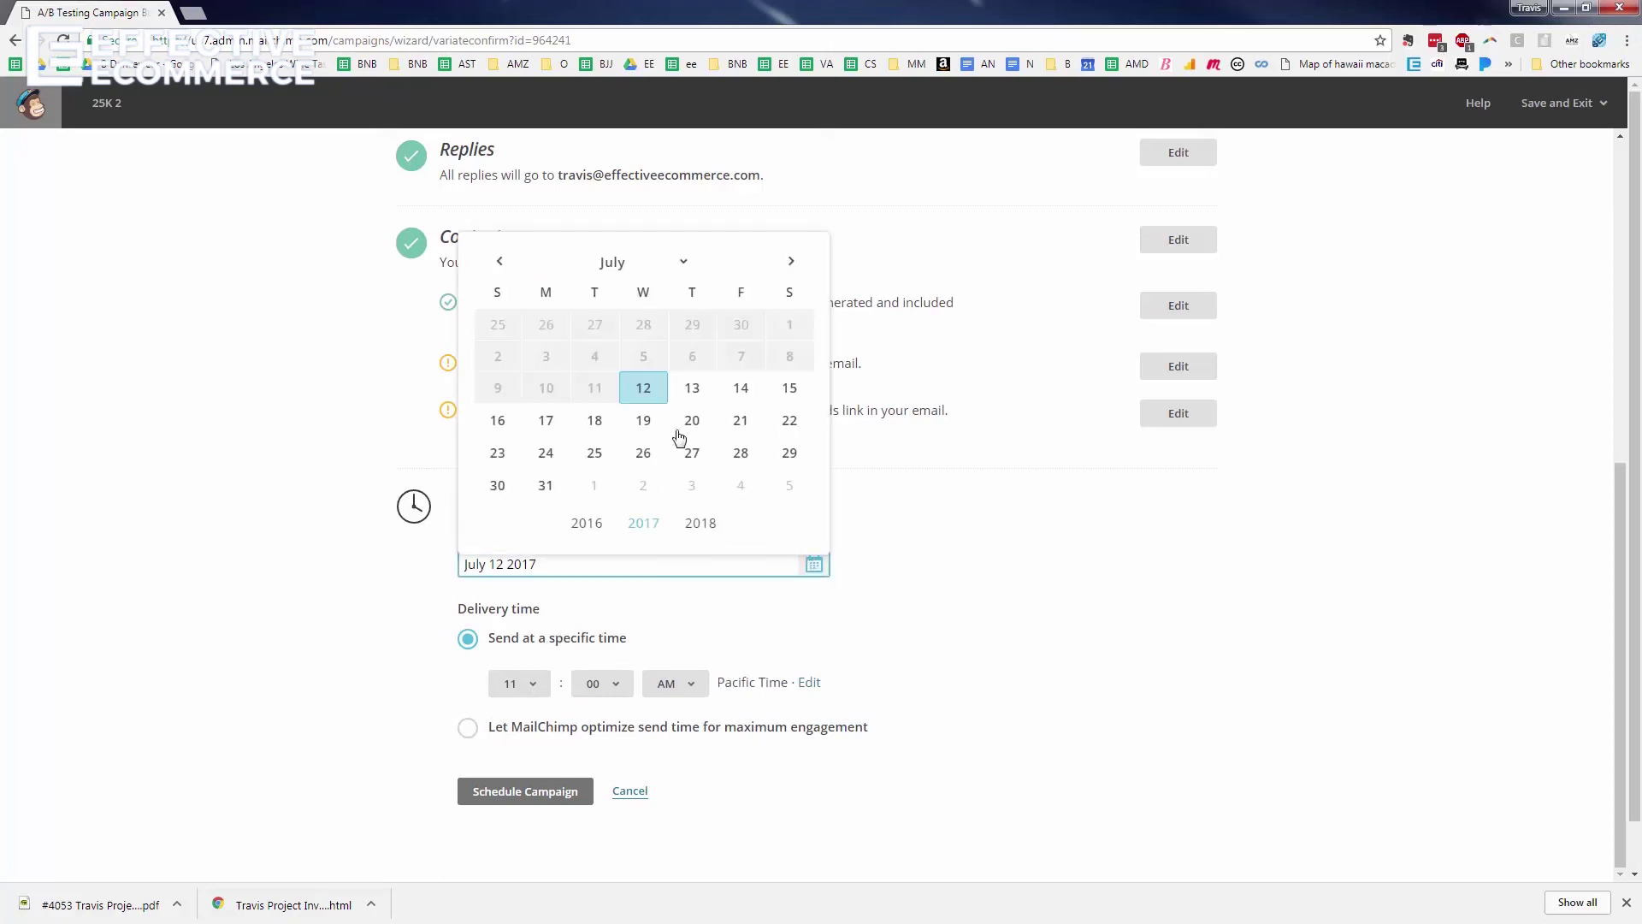
pyautogui.click(601, 421)
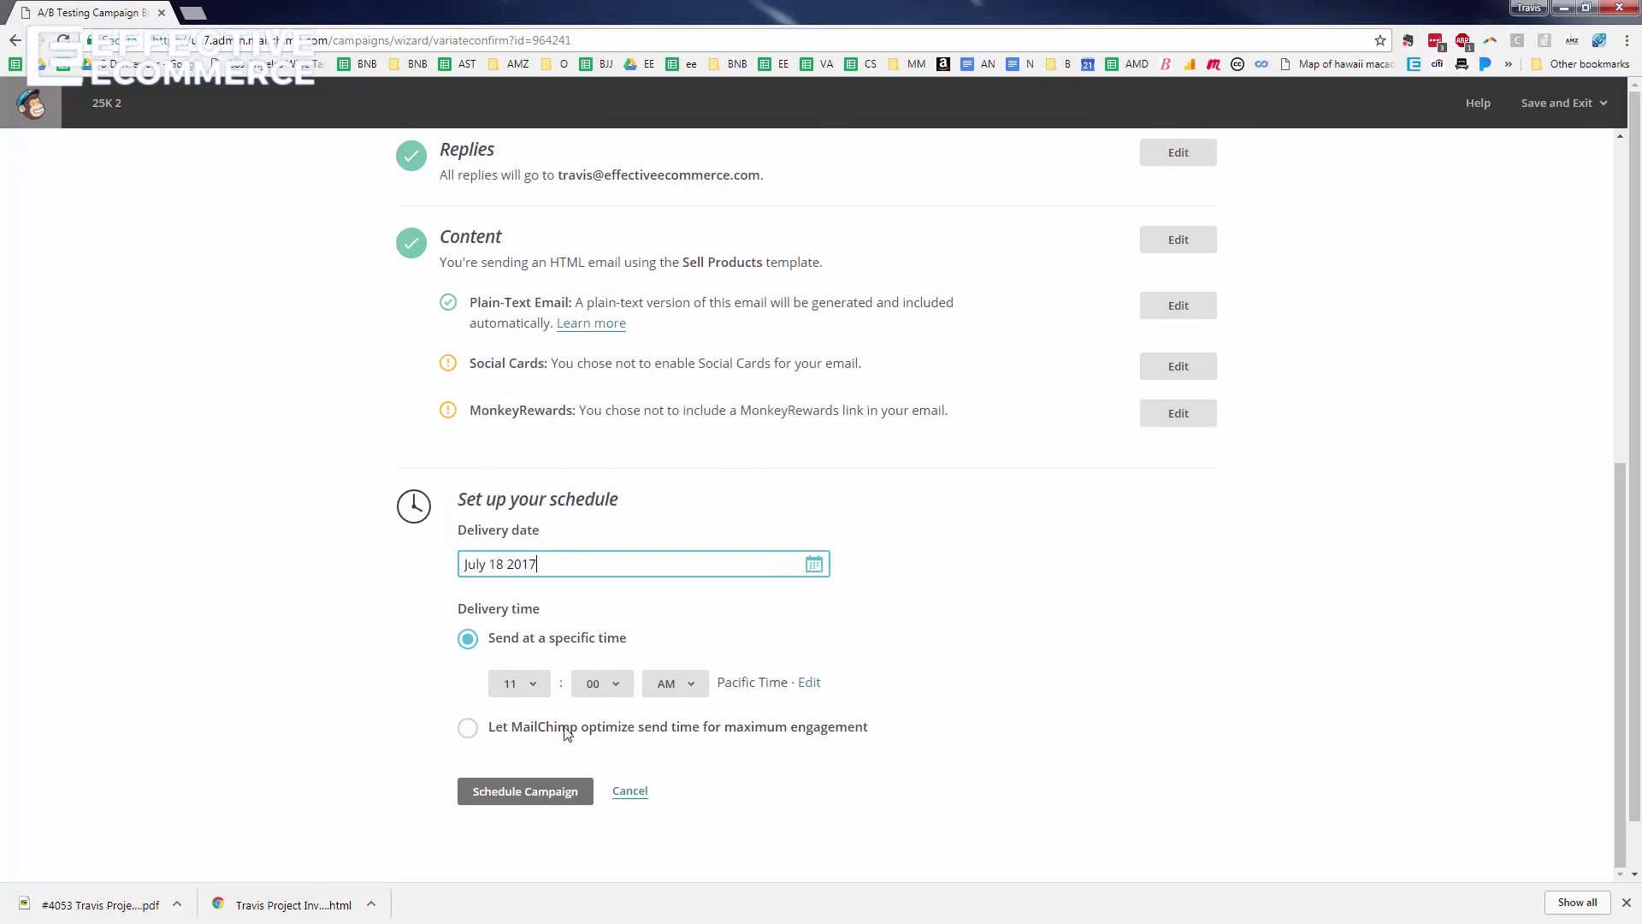
pyautogui.click(537, 684)
pyautogui.click(521, 787)
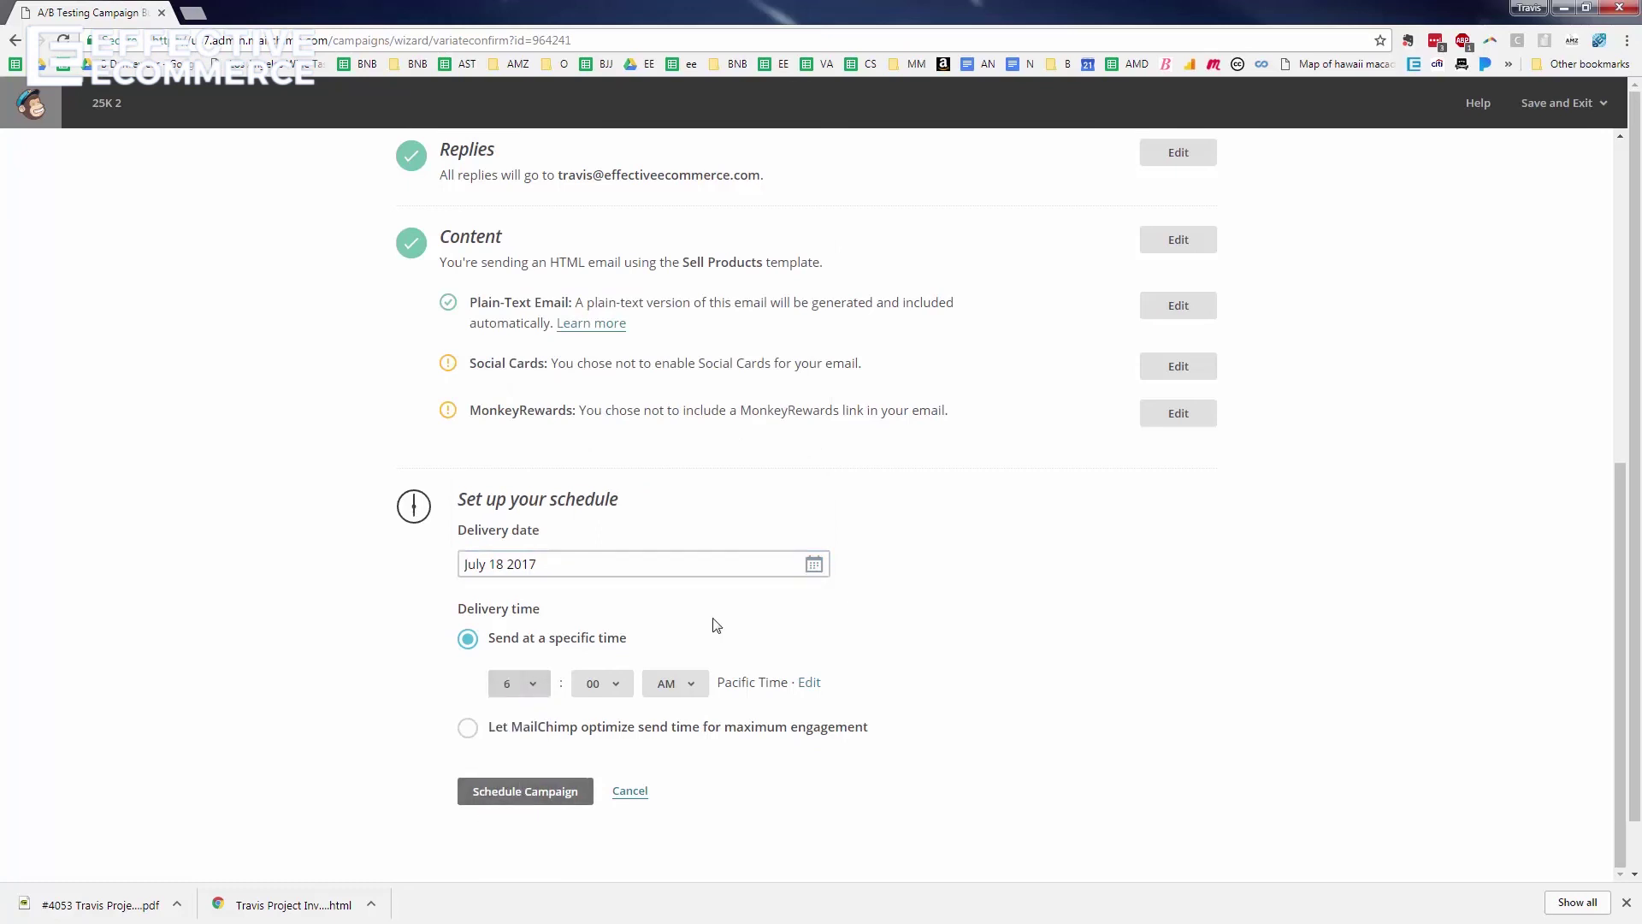
pyautogui.click(539, 800)
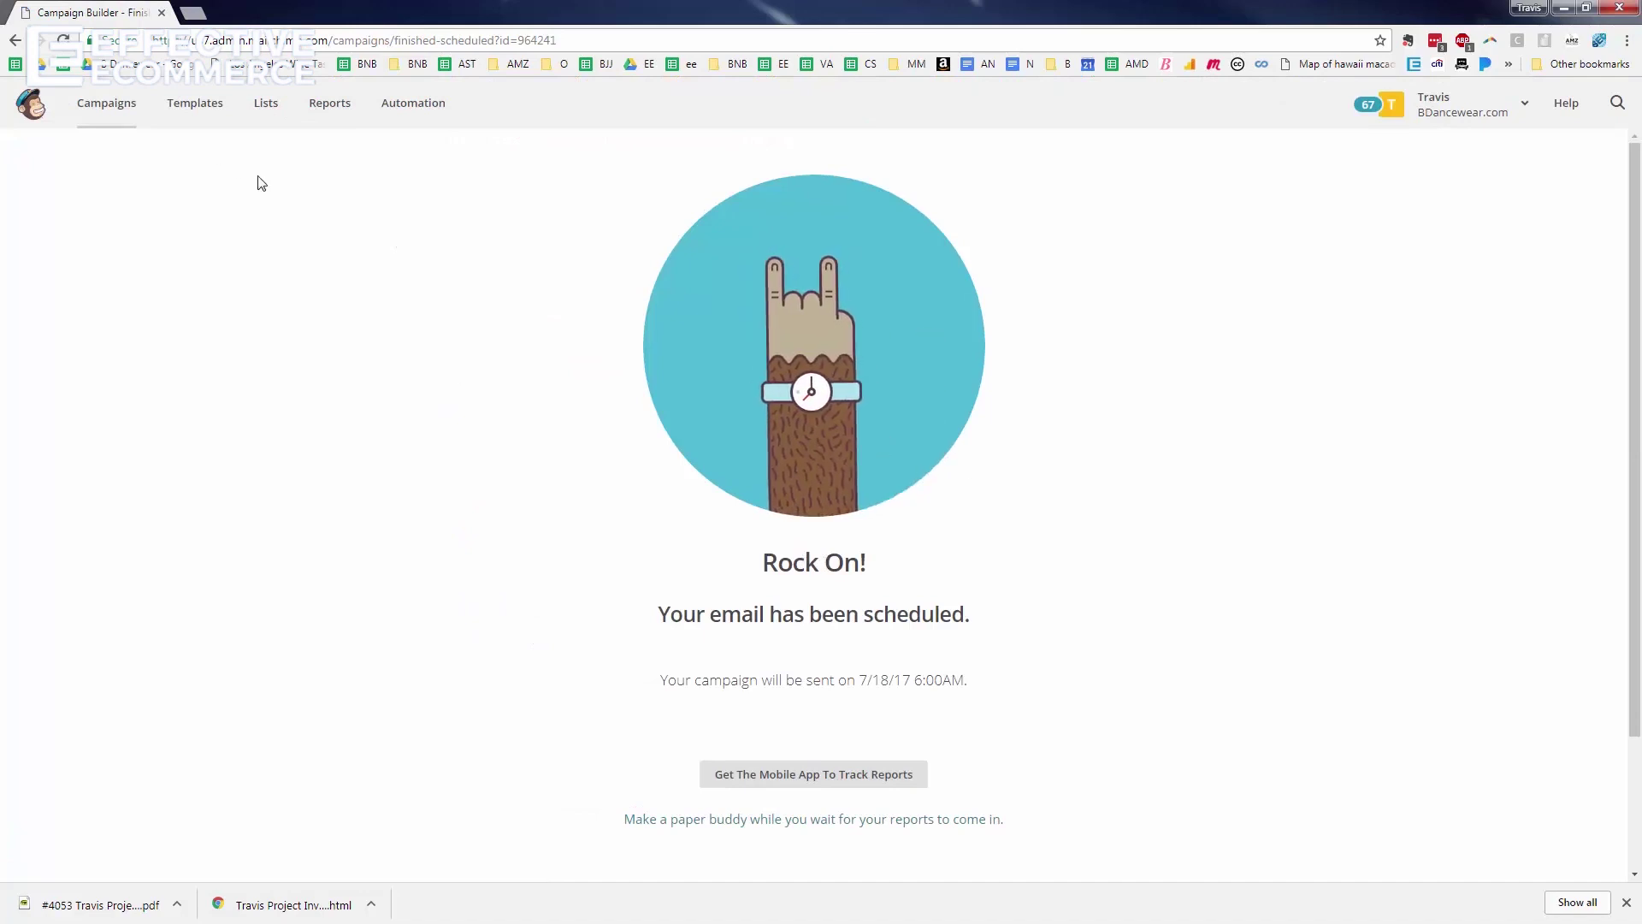
# - Return to the campaigns list, pause the scheduled 25K 2 campaign for editing, and check its recipients
pyautogui.click(108, 102)
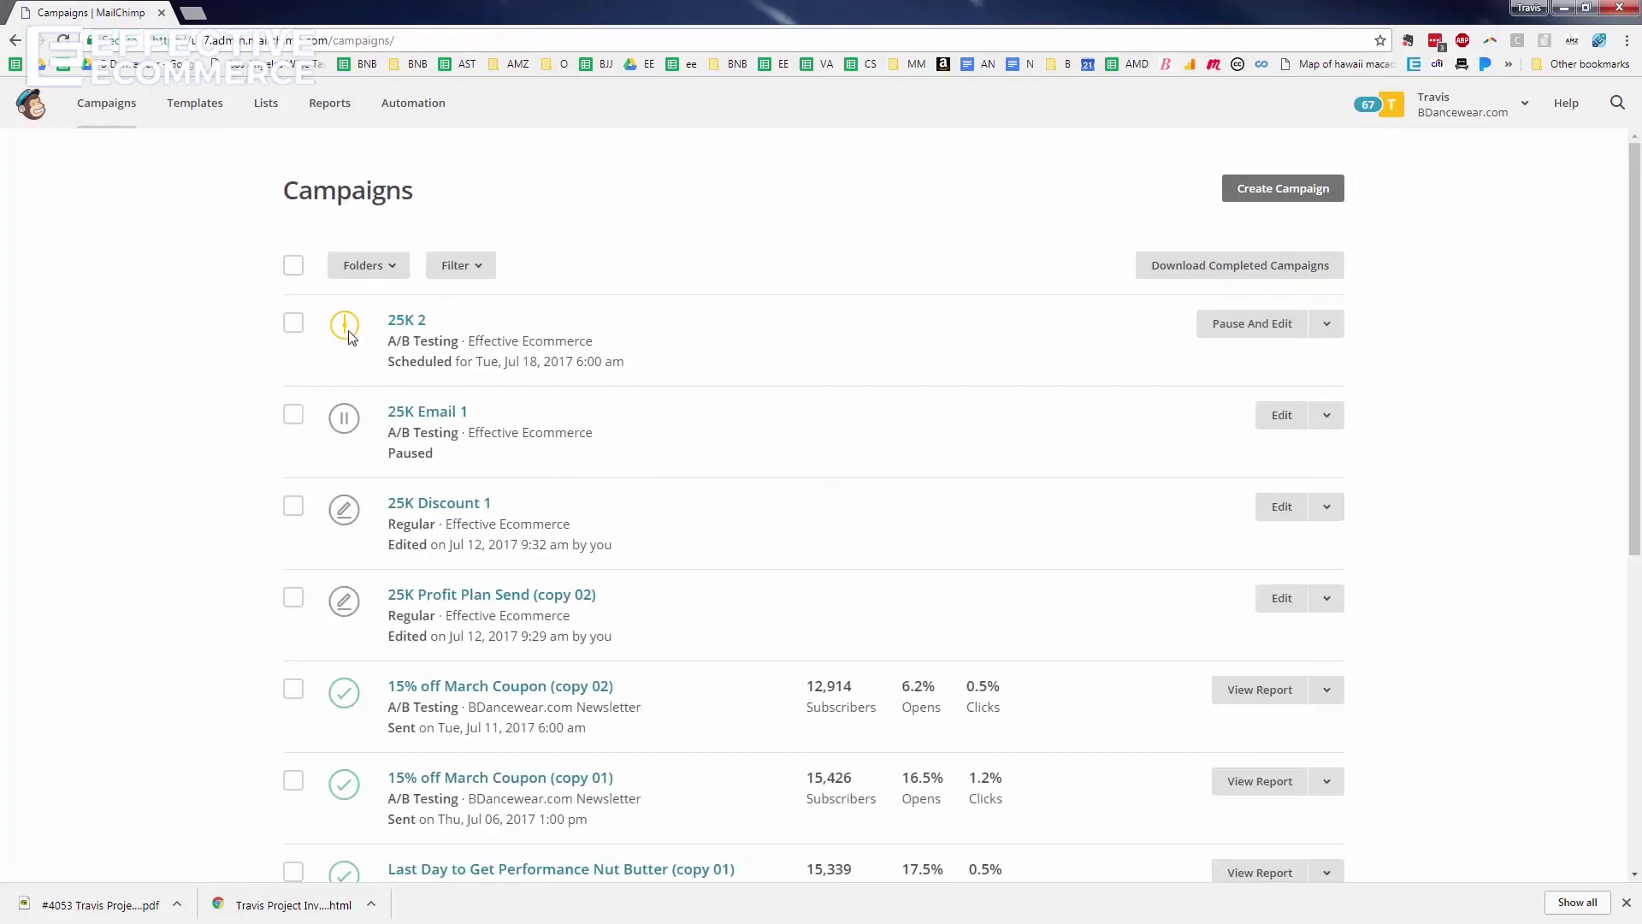
pyautogui.click(1280, 324)
pyautogui.click(580, 552)
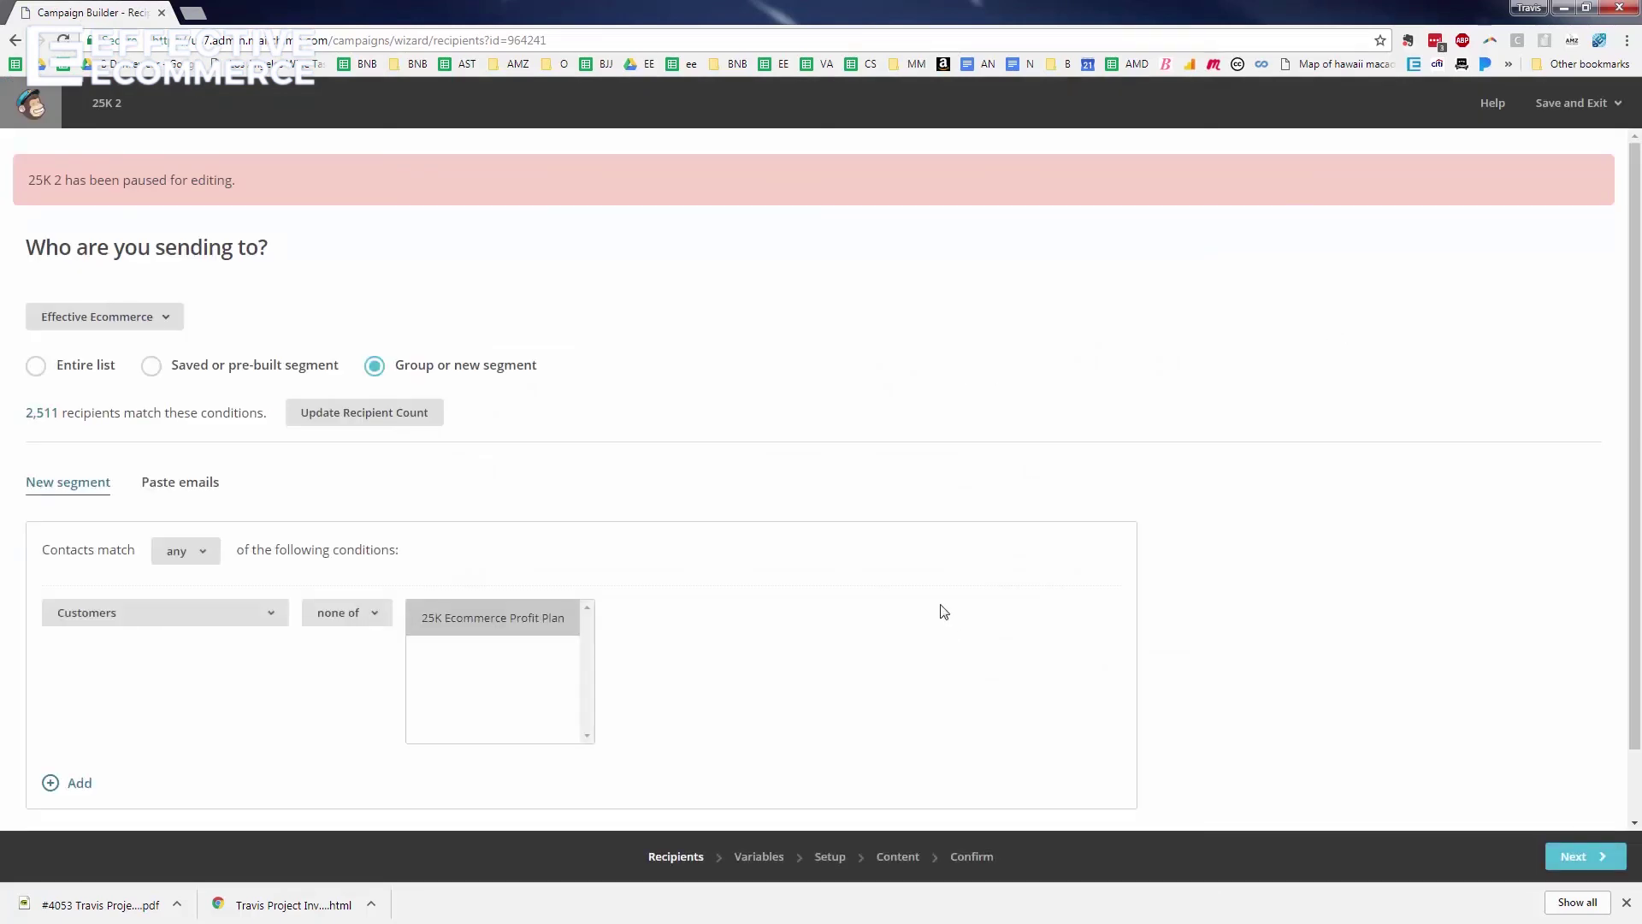
pyautogui.scroll(-1, 916, 571)
pyautogui.scroll(1, 1422, 279)
# - Save and exit the 25K 2 campaign, keep it paused, and return to the campaigns list
pyautogui.click(1584, 103)
pyautogui.click(1566, 151)
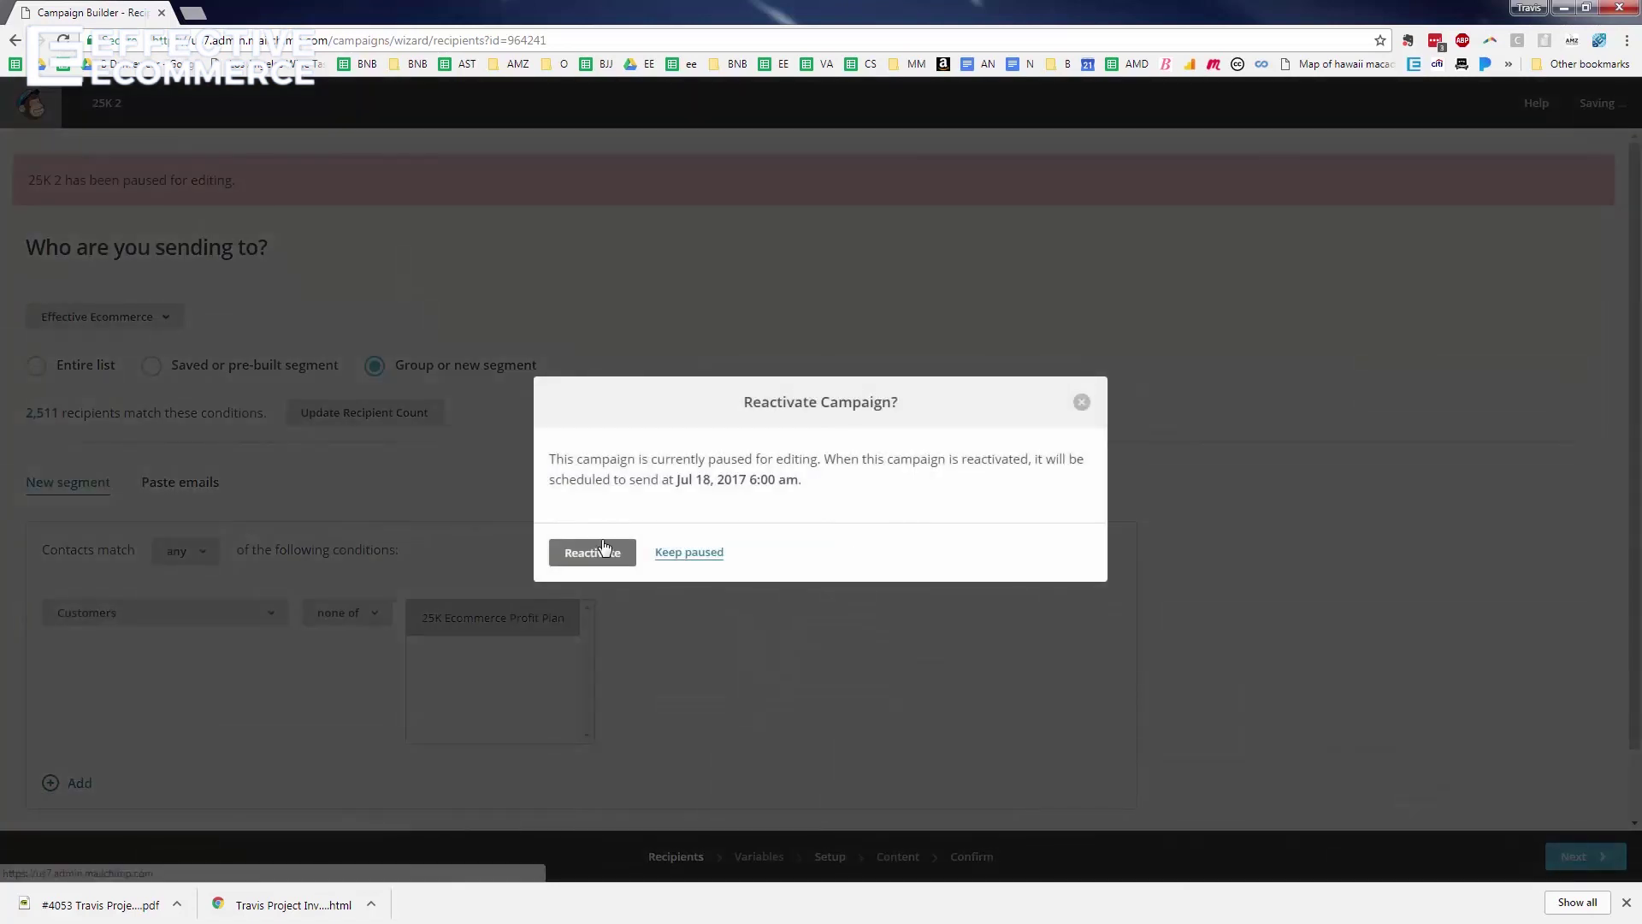
pyautogui.click(658, 555)
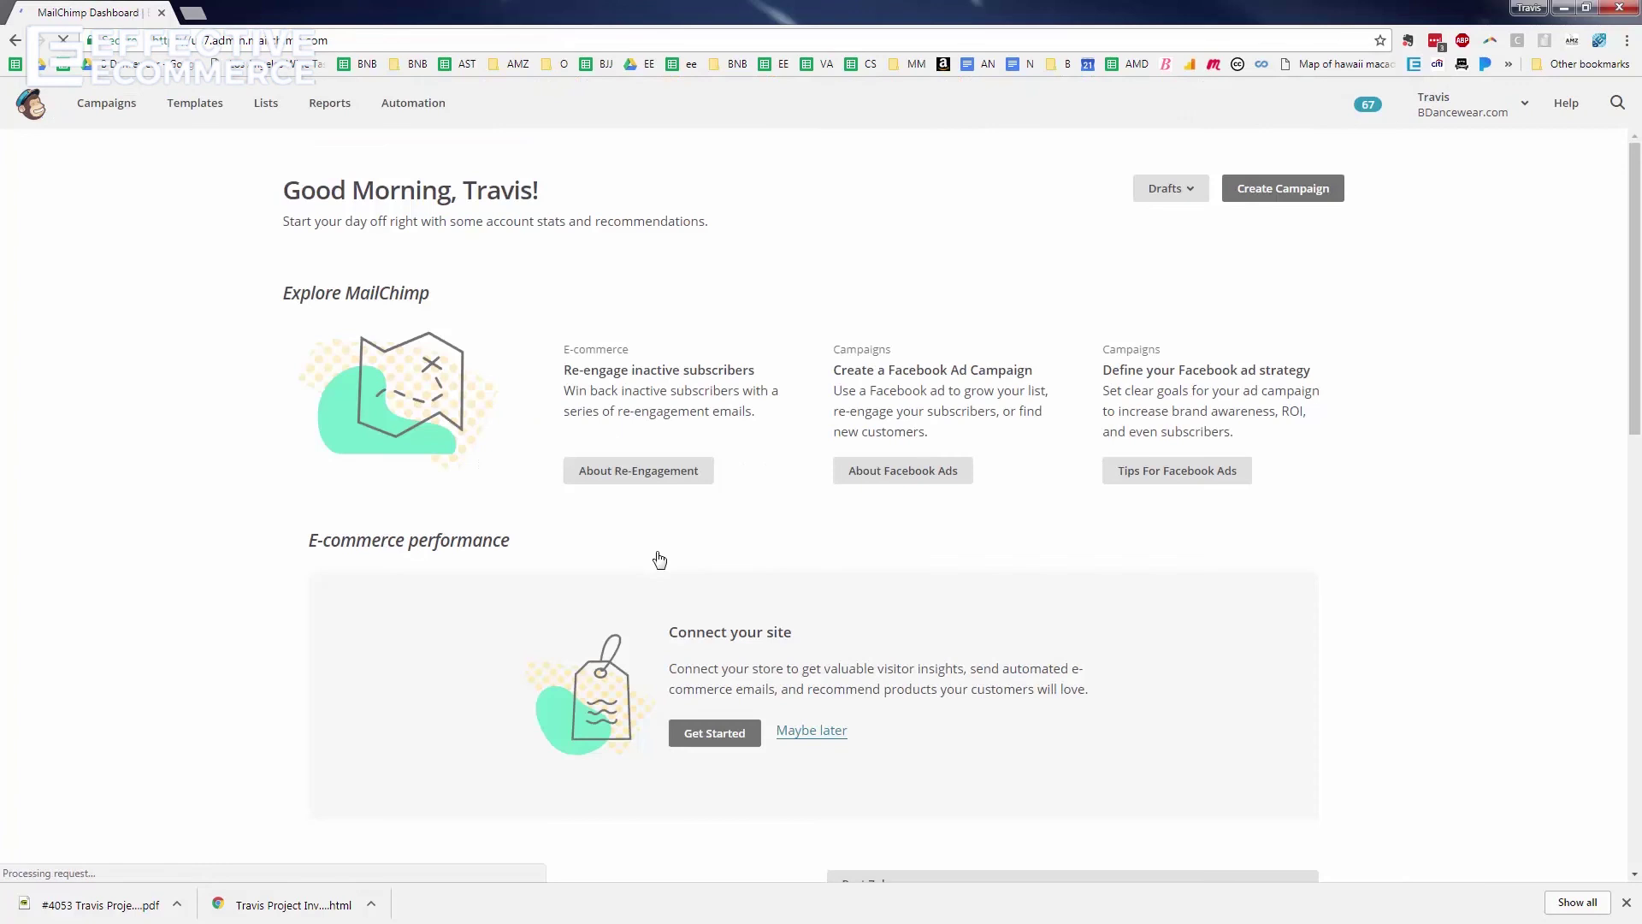
pyautogui.click(116, 112)
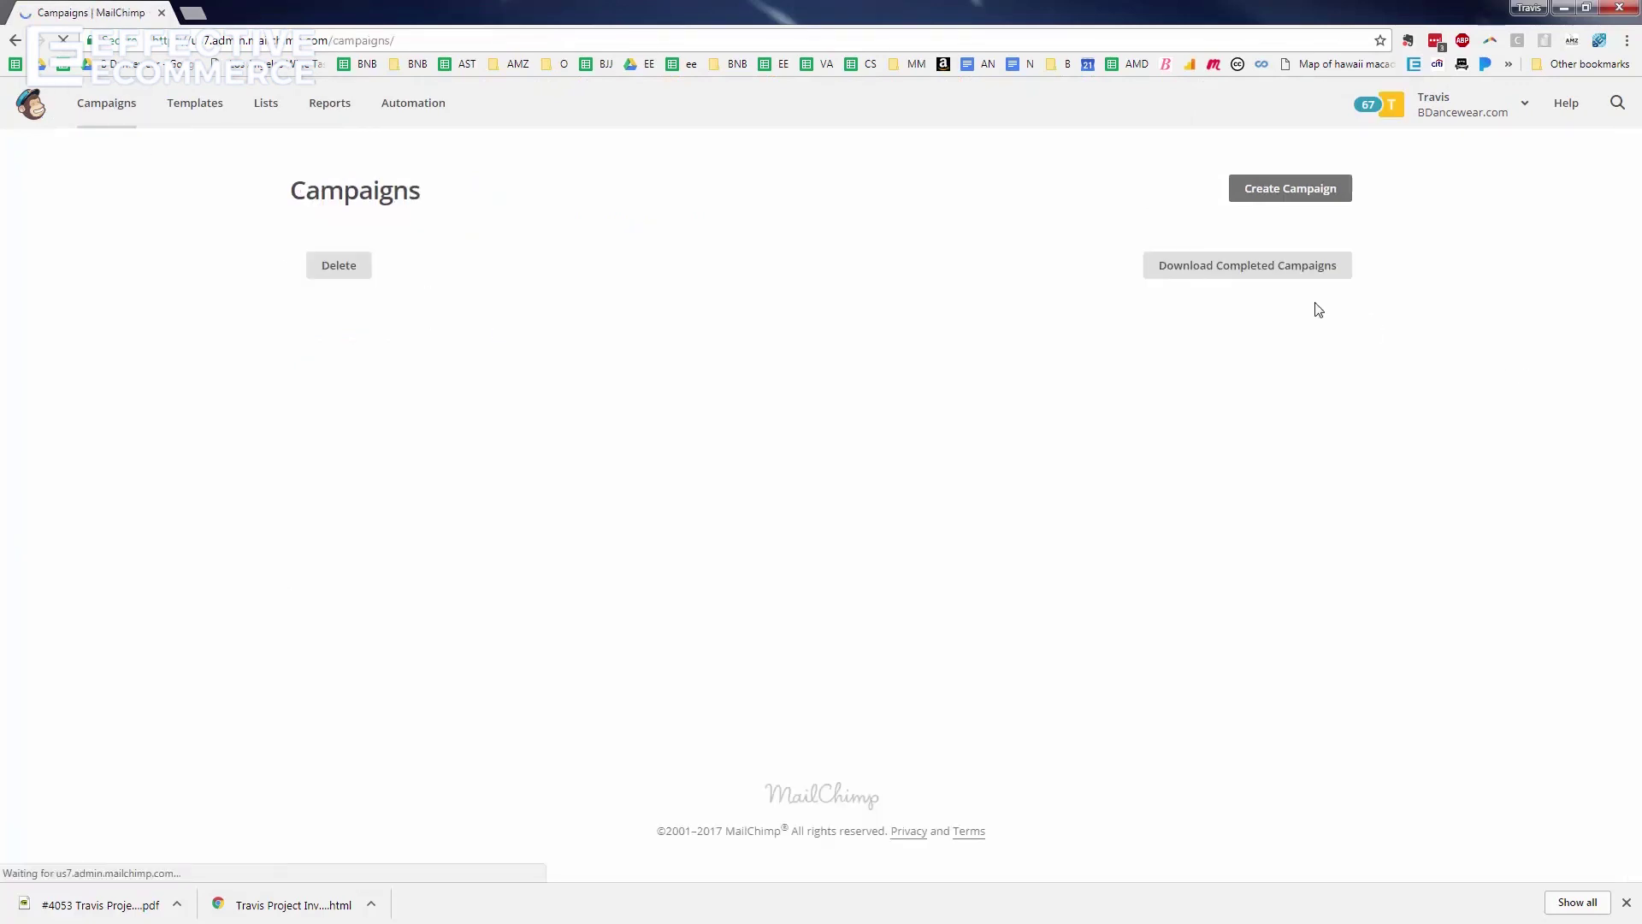
# - Delete the paused 25K 2 campaign from the campaigns list, entering DELETE as the confirmation
pyautogui.click(1328, 325)
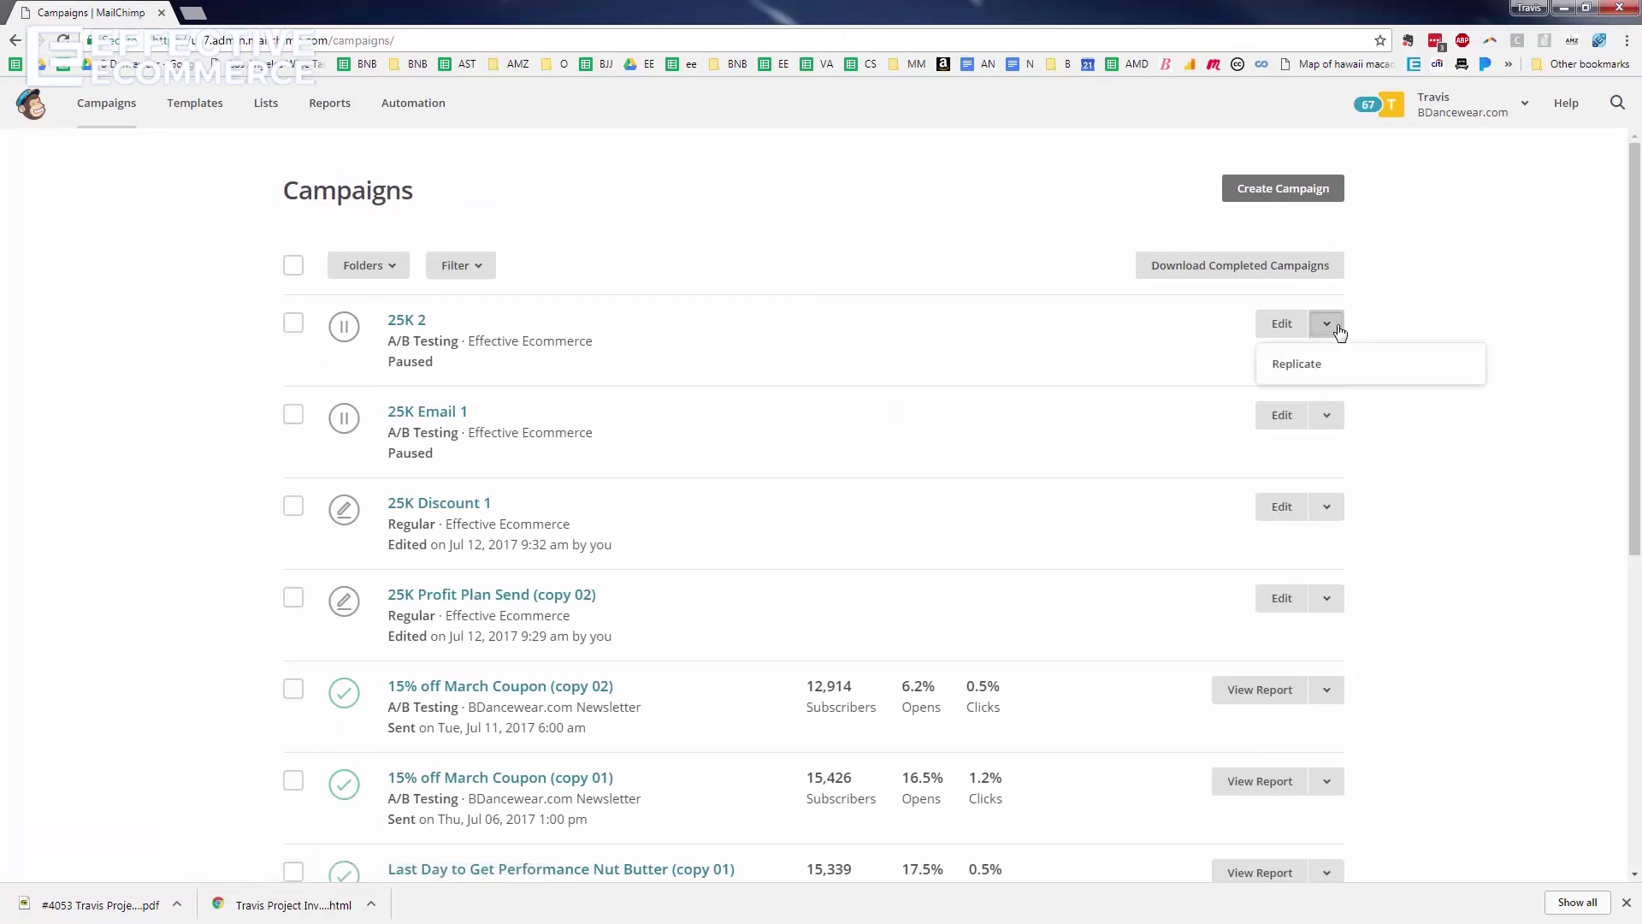
pyautogui.click(293, 325)
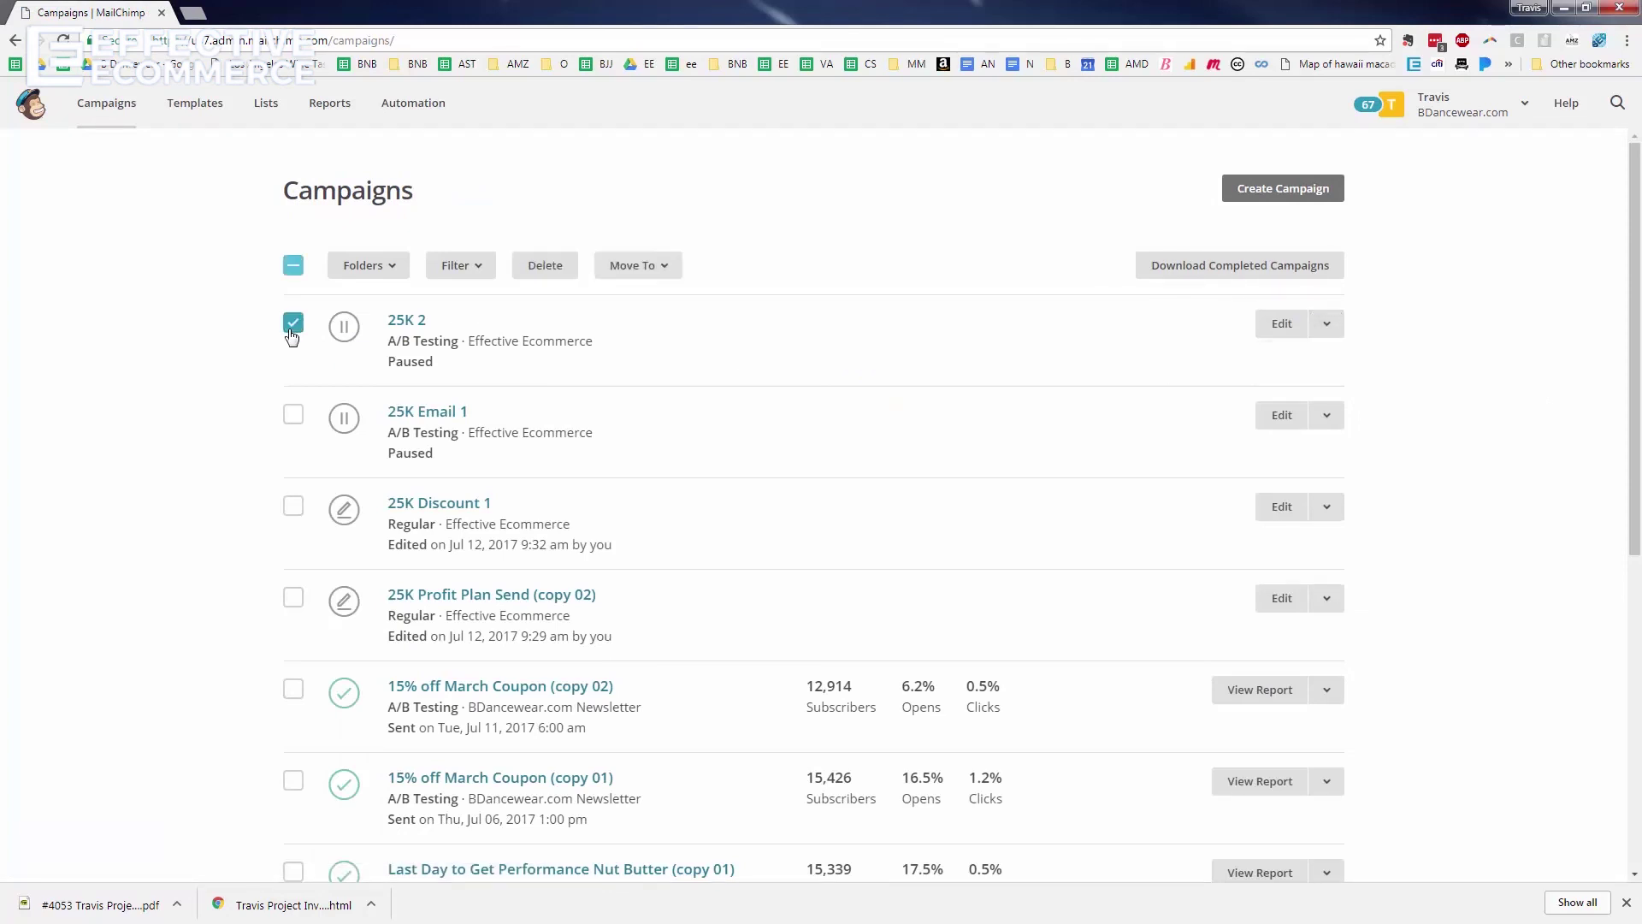
pyautogui.click(557, 267)
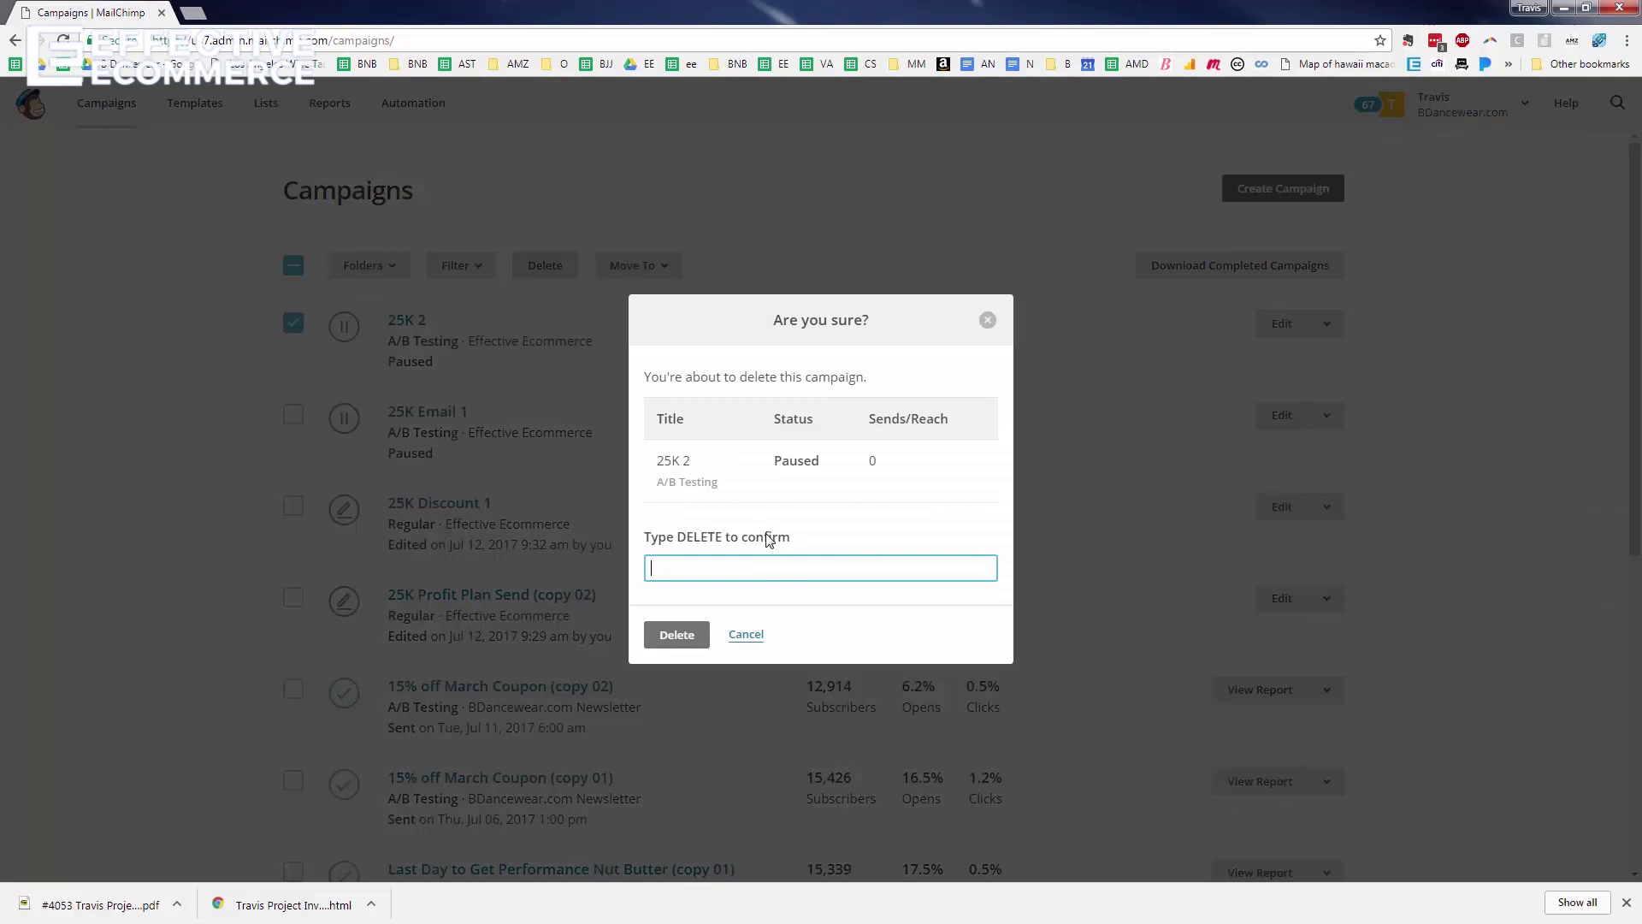
pyautogui.write('DELETE')
pyautogui.click(693, 634)
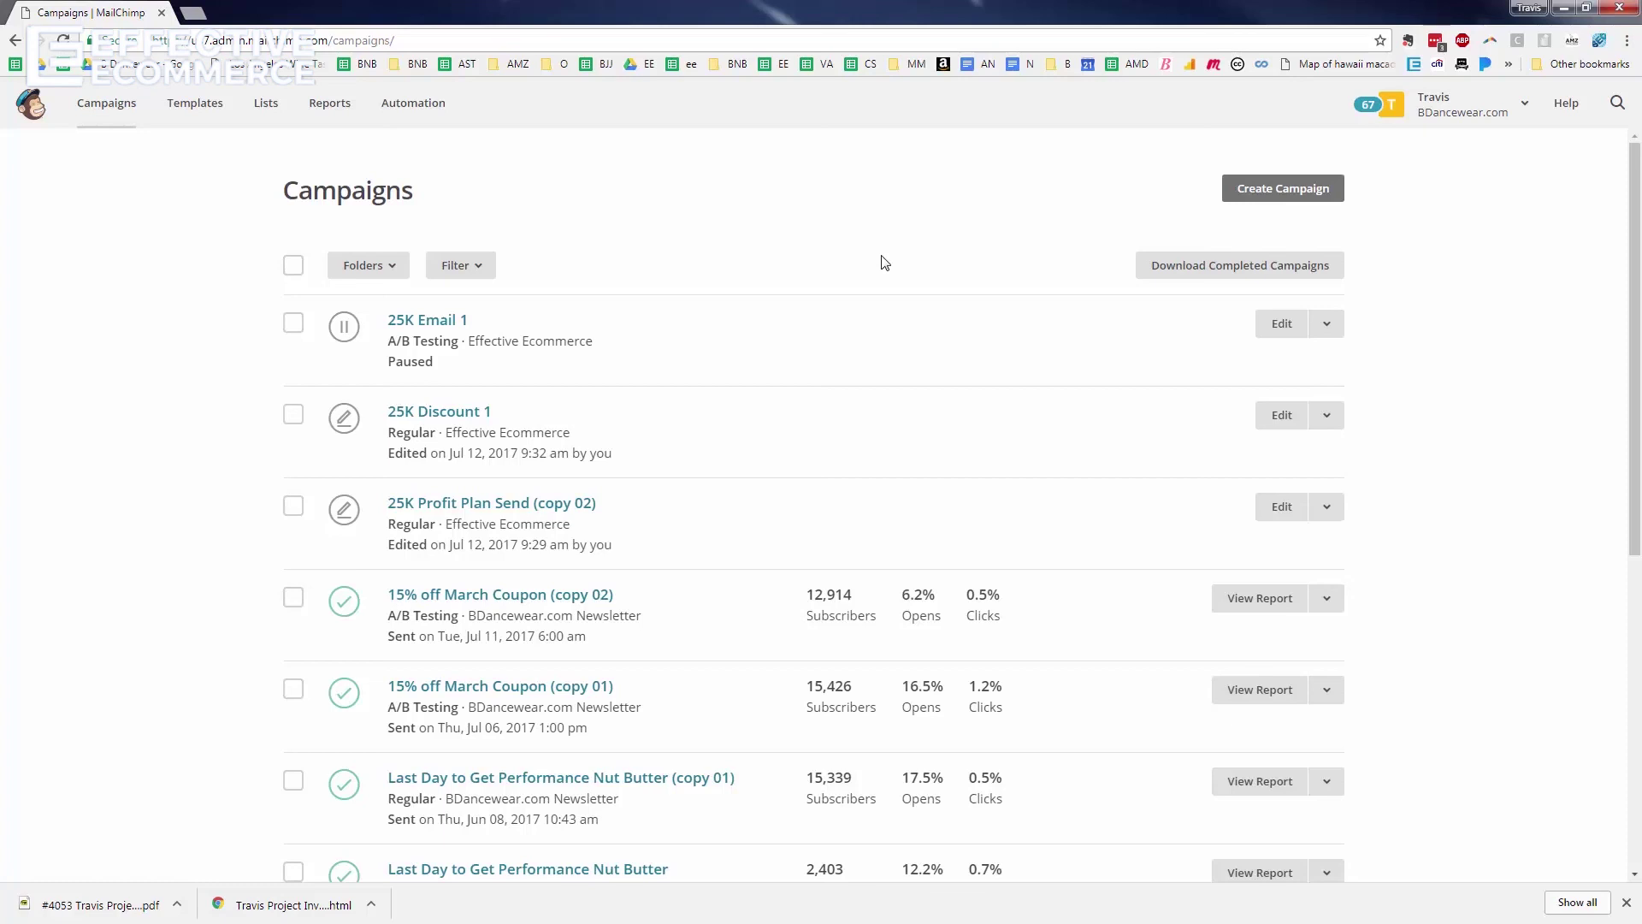
# - Open the 25K Email 1 campaign for editing, review its full email in desktop preview mode, and return to the design editor
pyautogui.click(1292, 330)
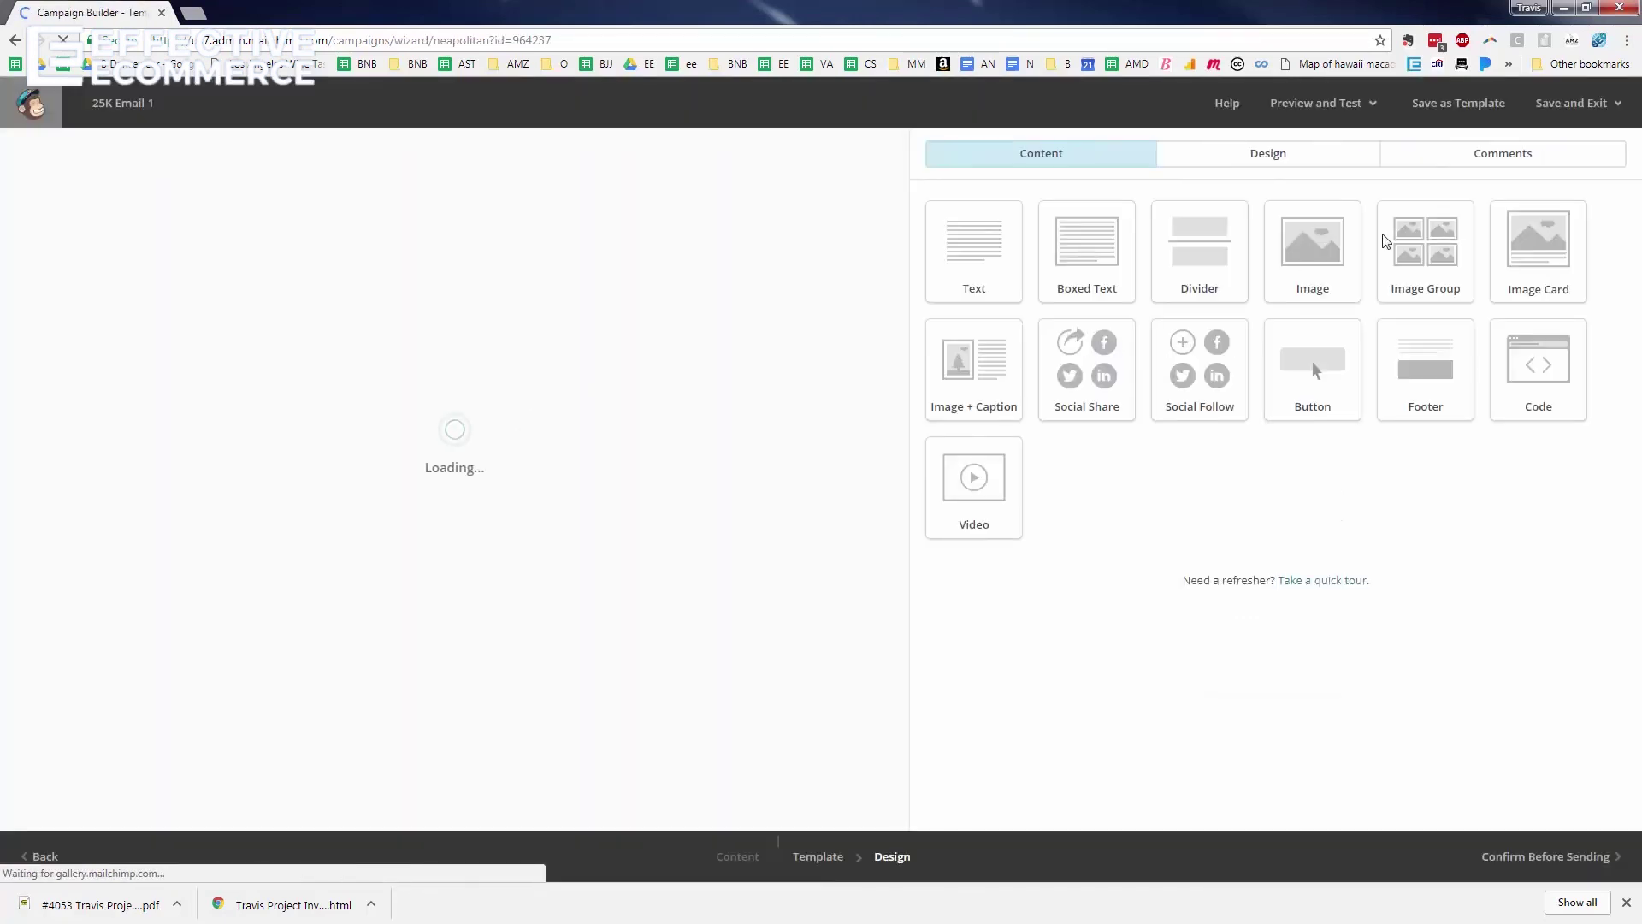
pyautogui.click(1363, 107)
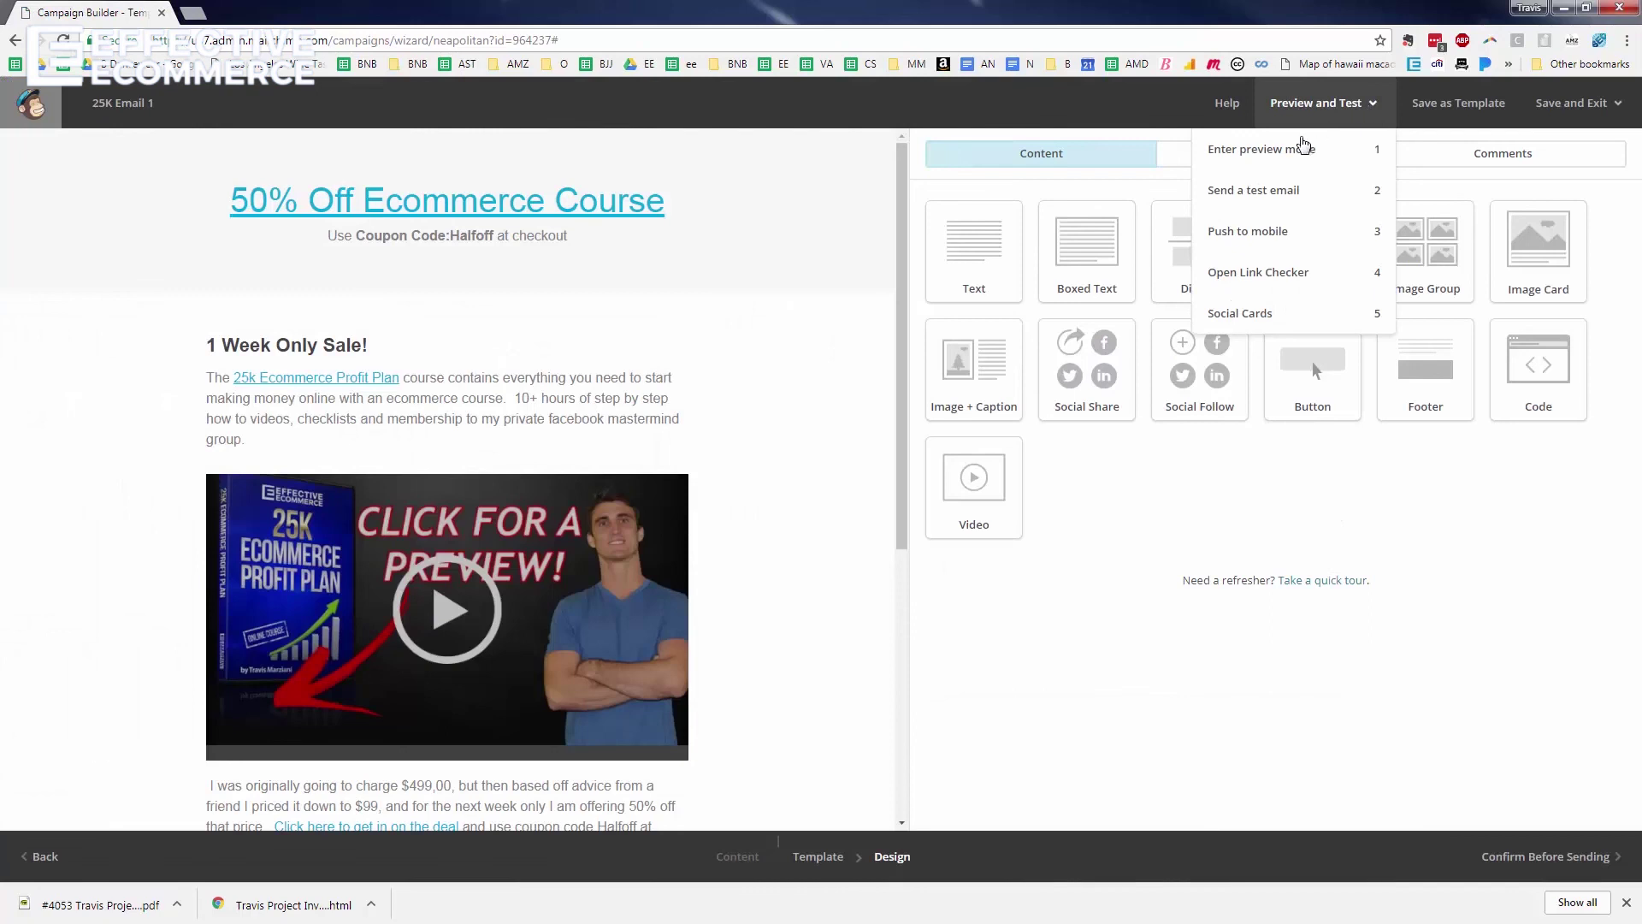
pyautogui.click(1298, 151)
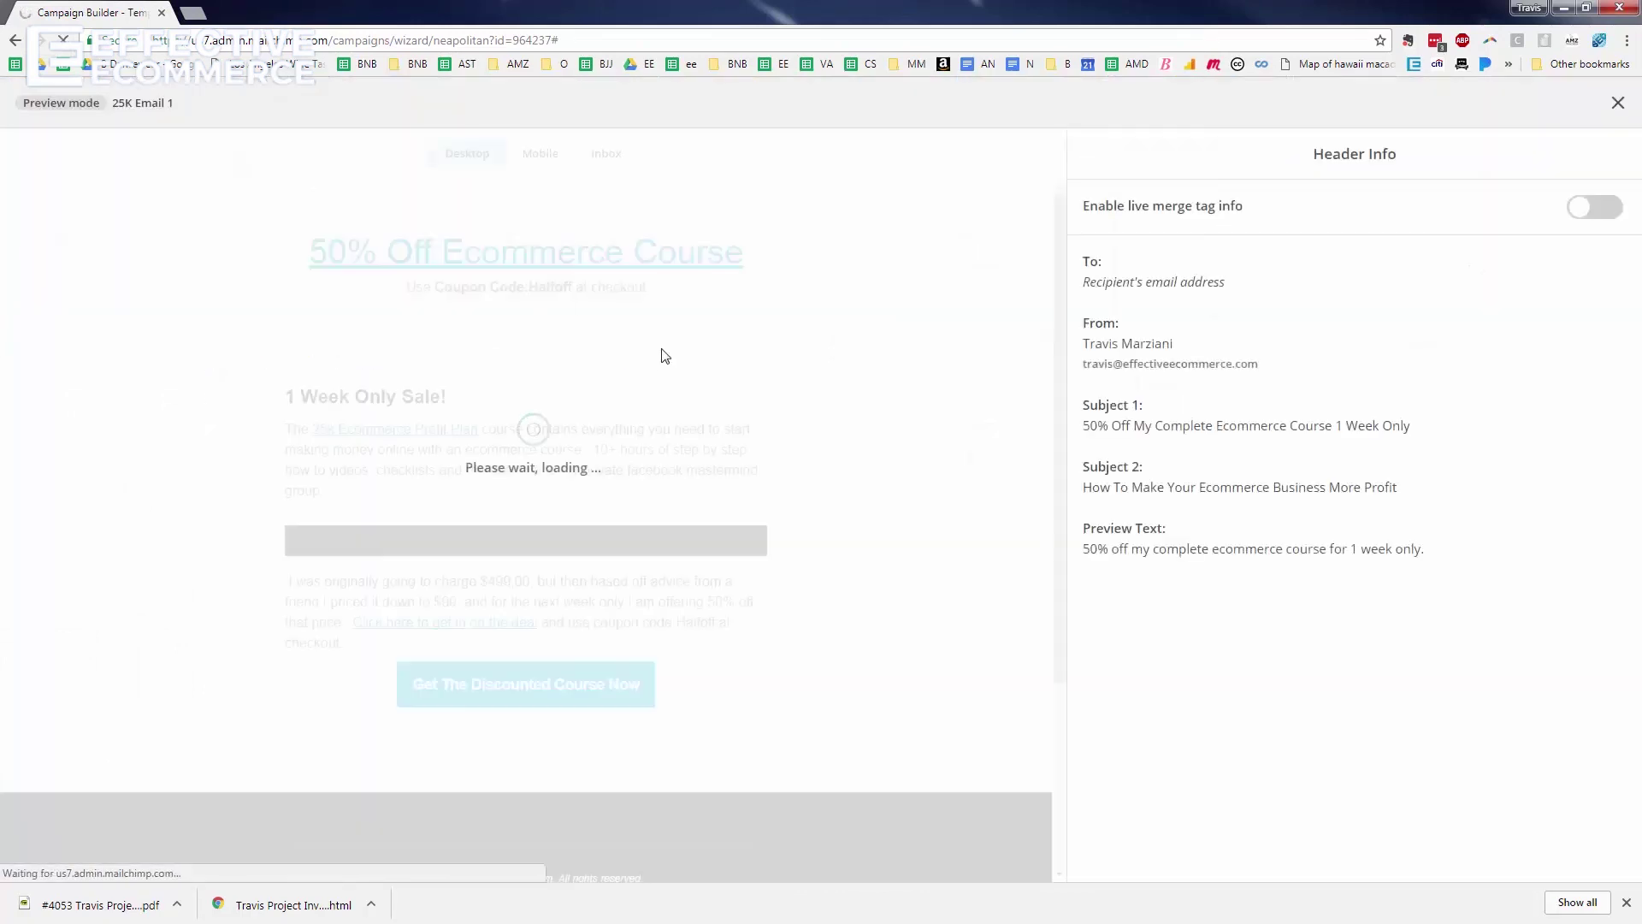
pyautogui.scroll(-8, 737, 387)
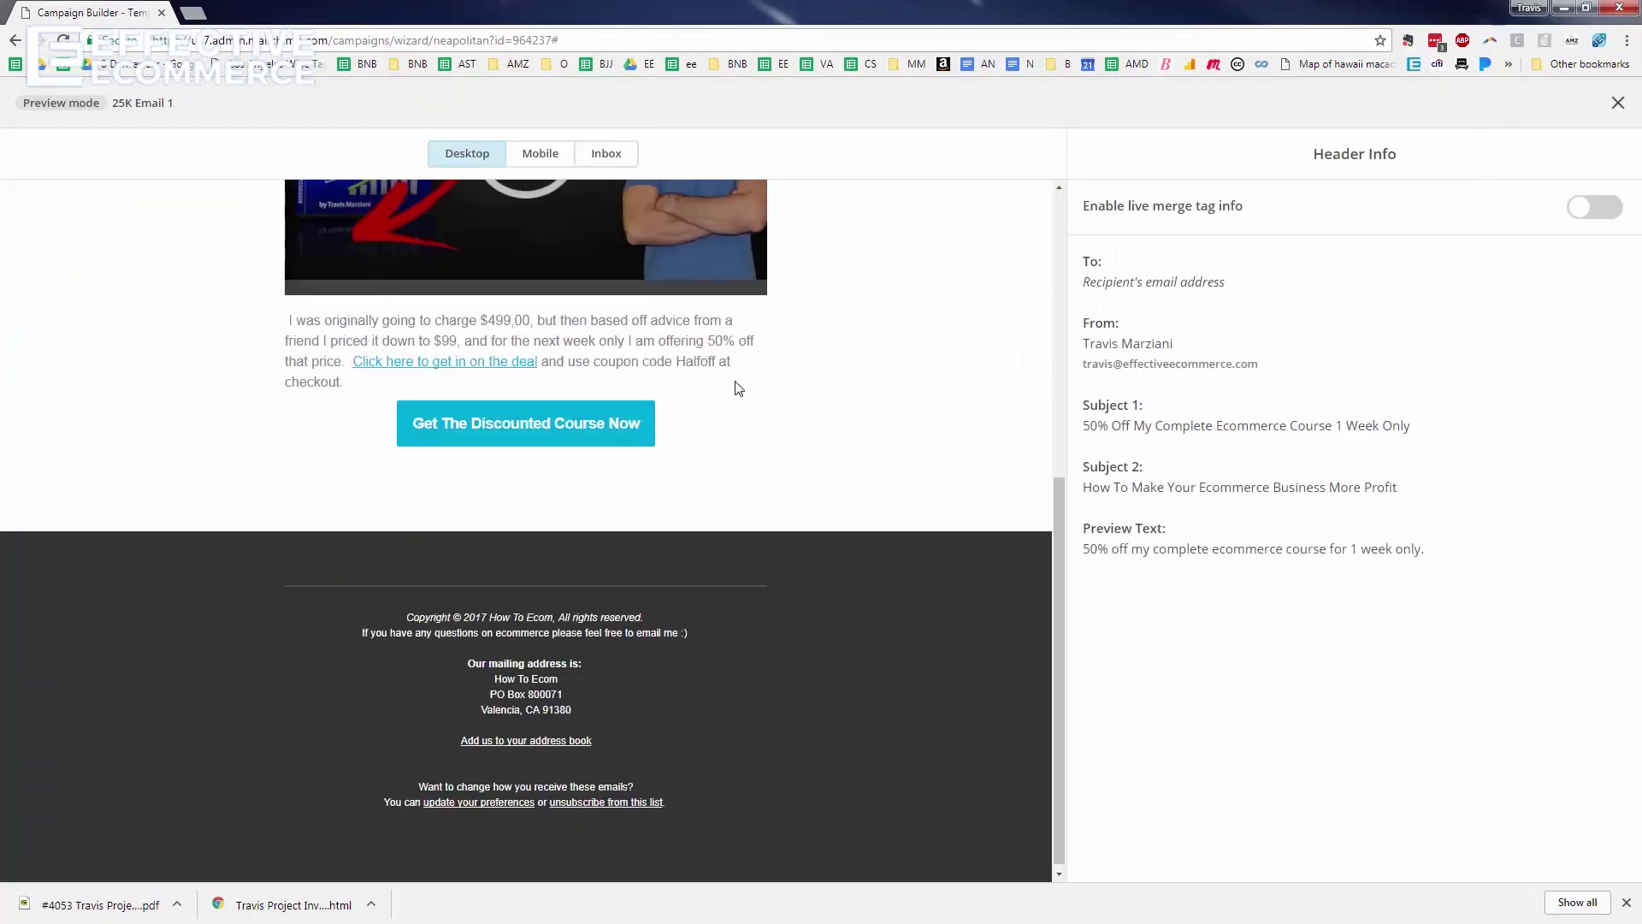
pyautogui.scroll(10, 739, 387)
pyautogui.click(1622, 105)
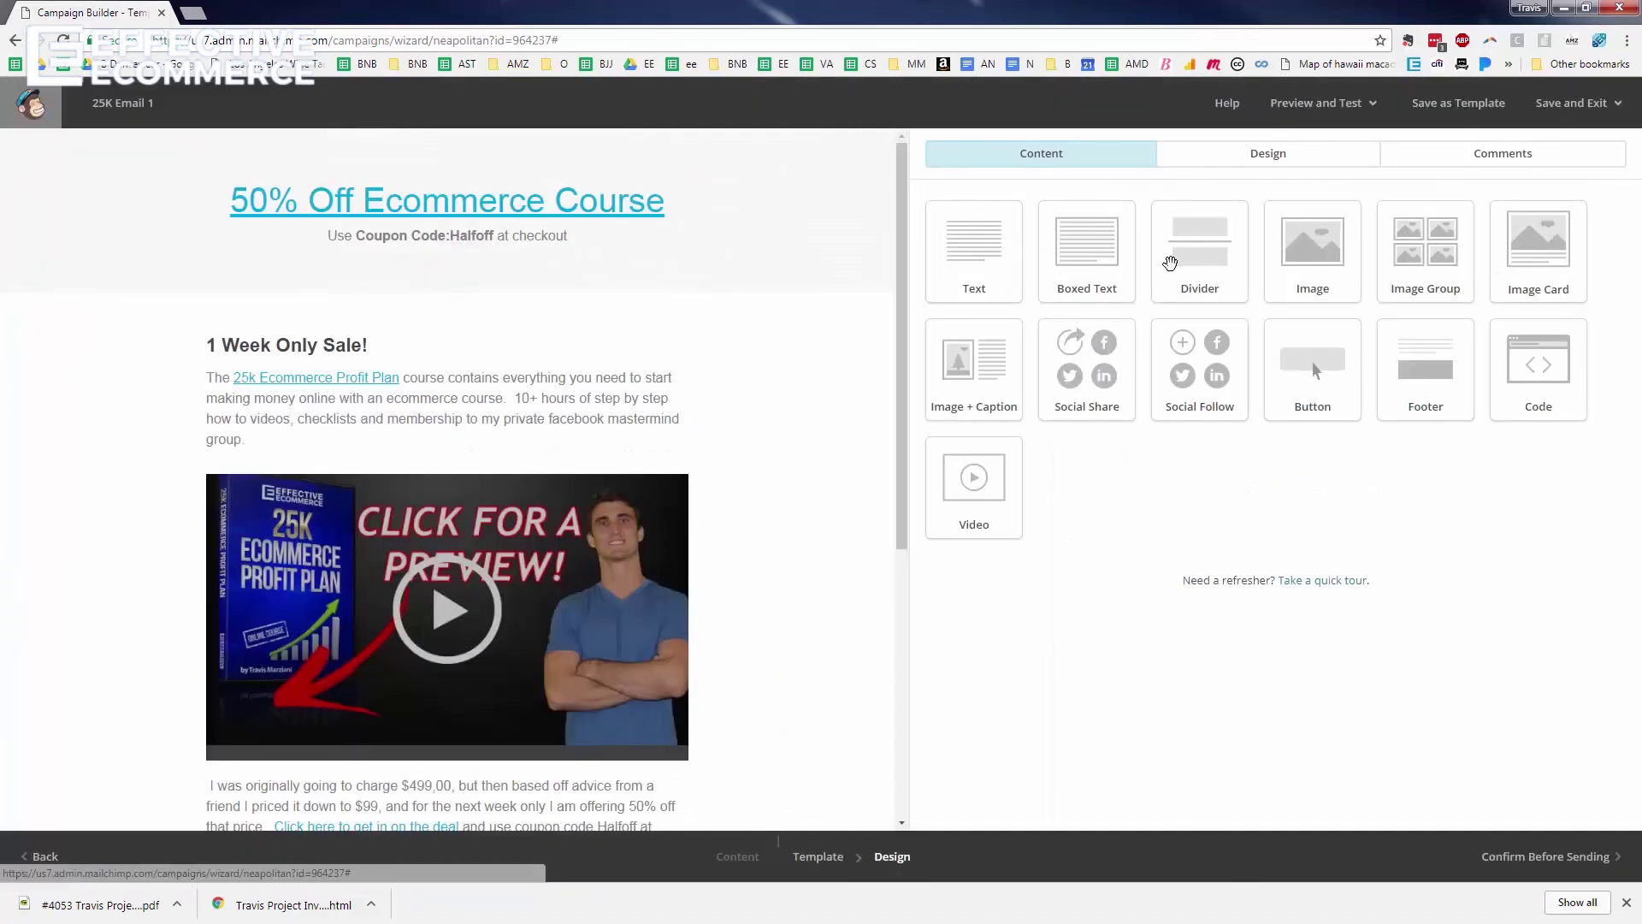
# - Examine the test email options, including the subject line, recipient addresses and optional personal message, and close them without sending
pyautogui.click(1336, 109)
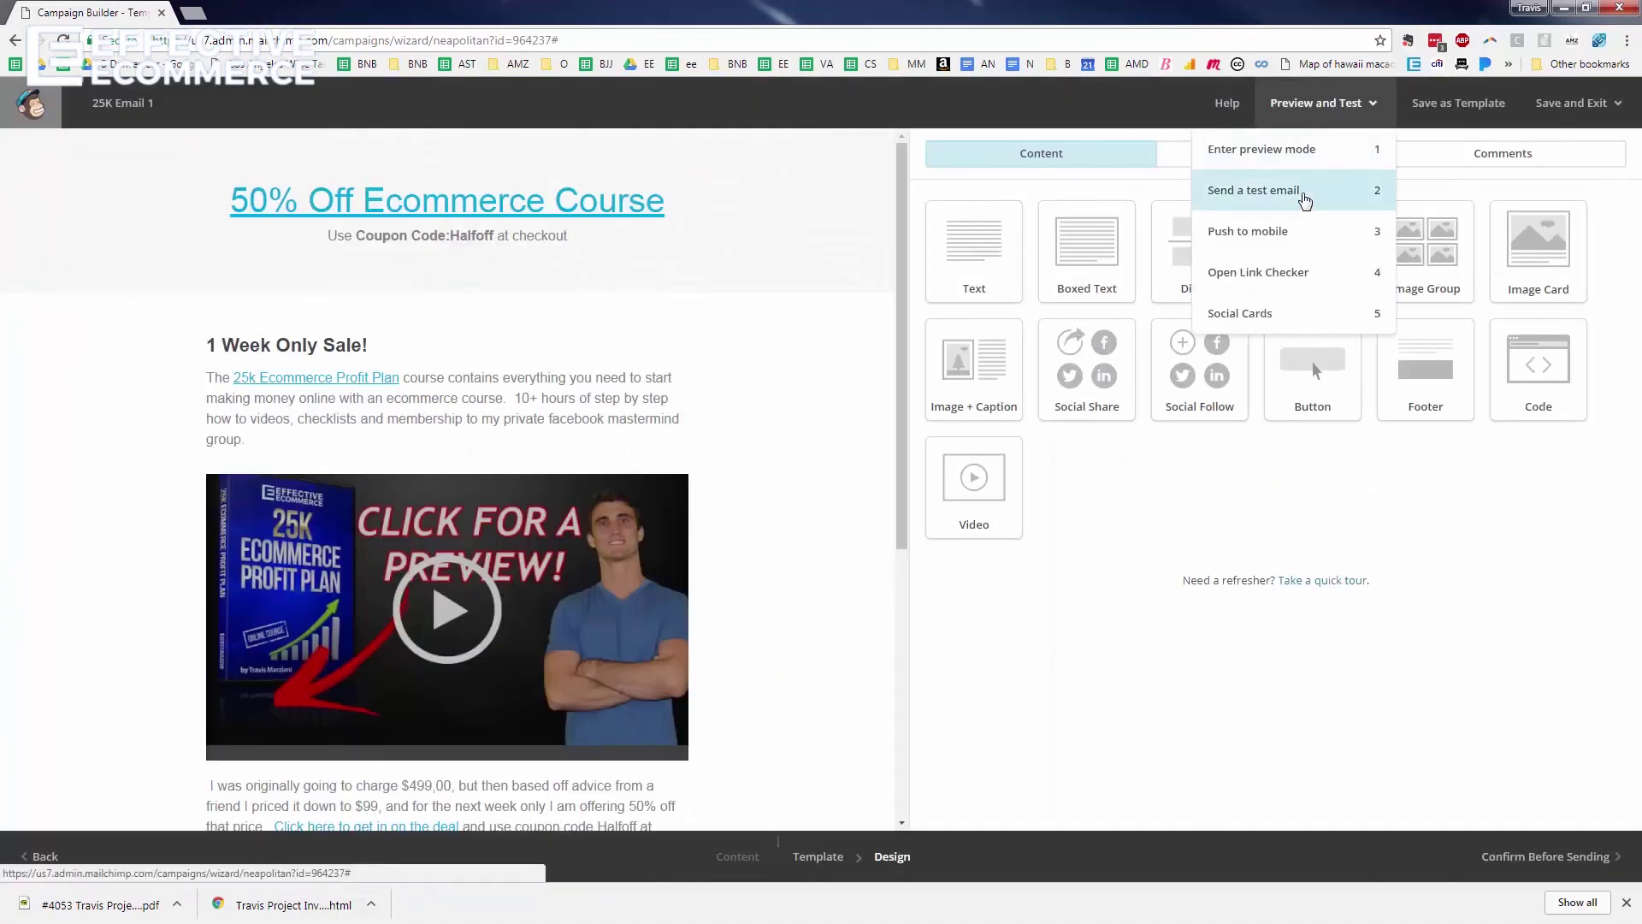
pyautogui.click(1301, 192)
pyautogui.moveTo(699, 495); pyautogui.dragTo(1009, 510)
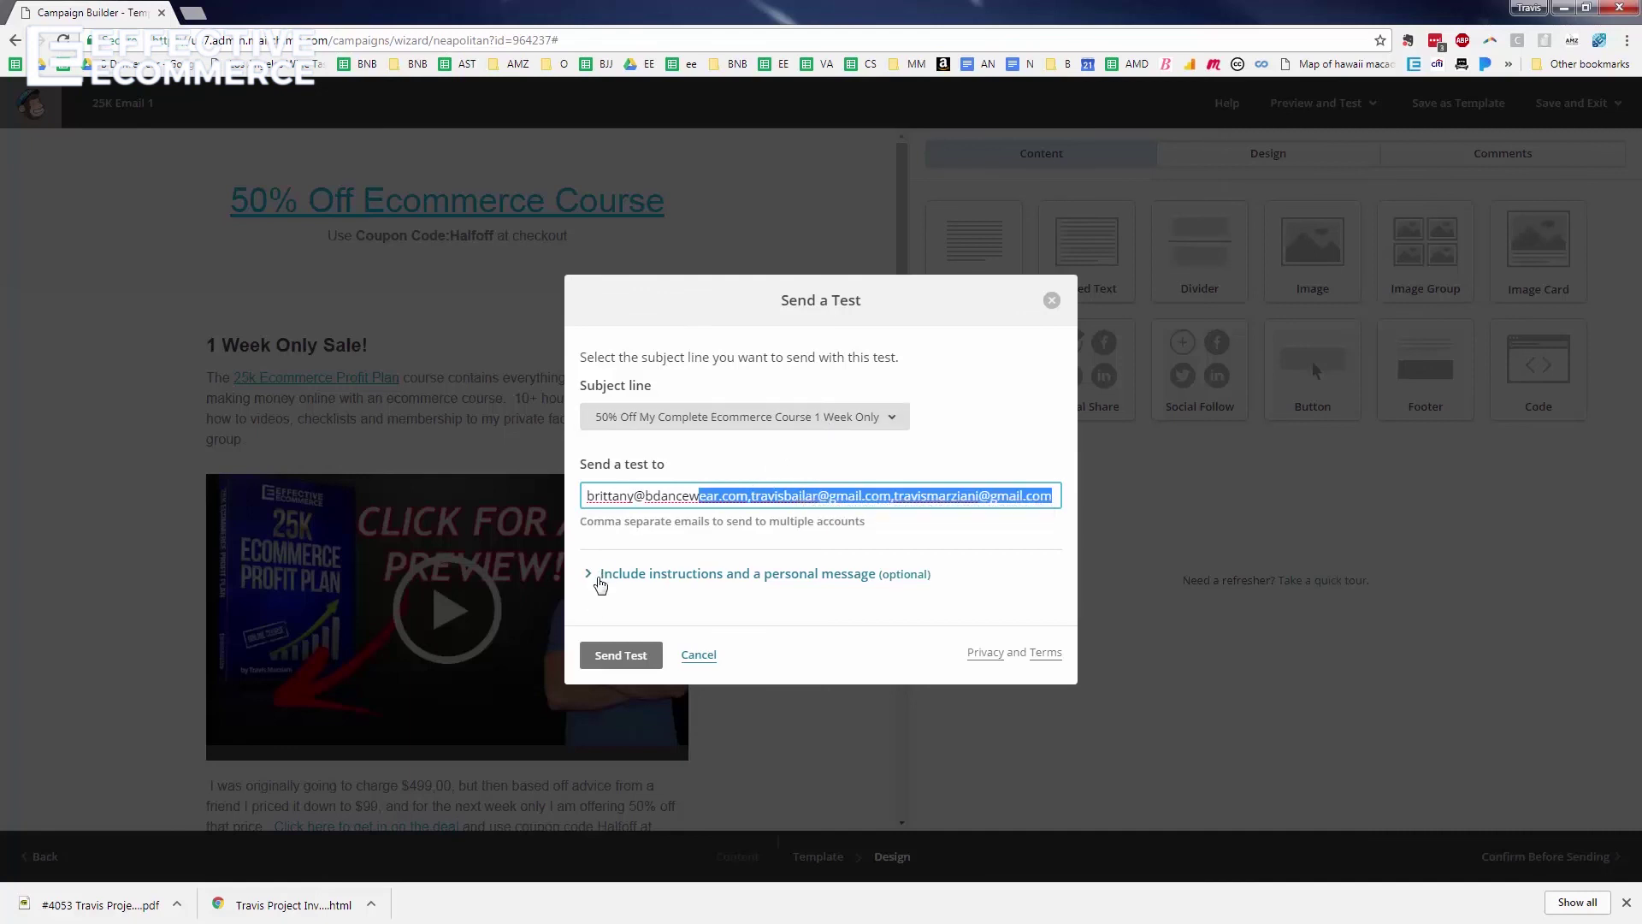
pyautogui.click(602, 582)
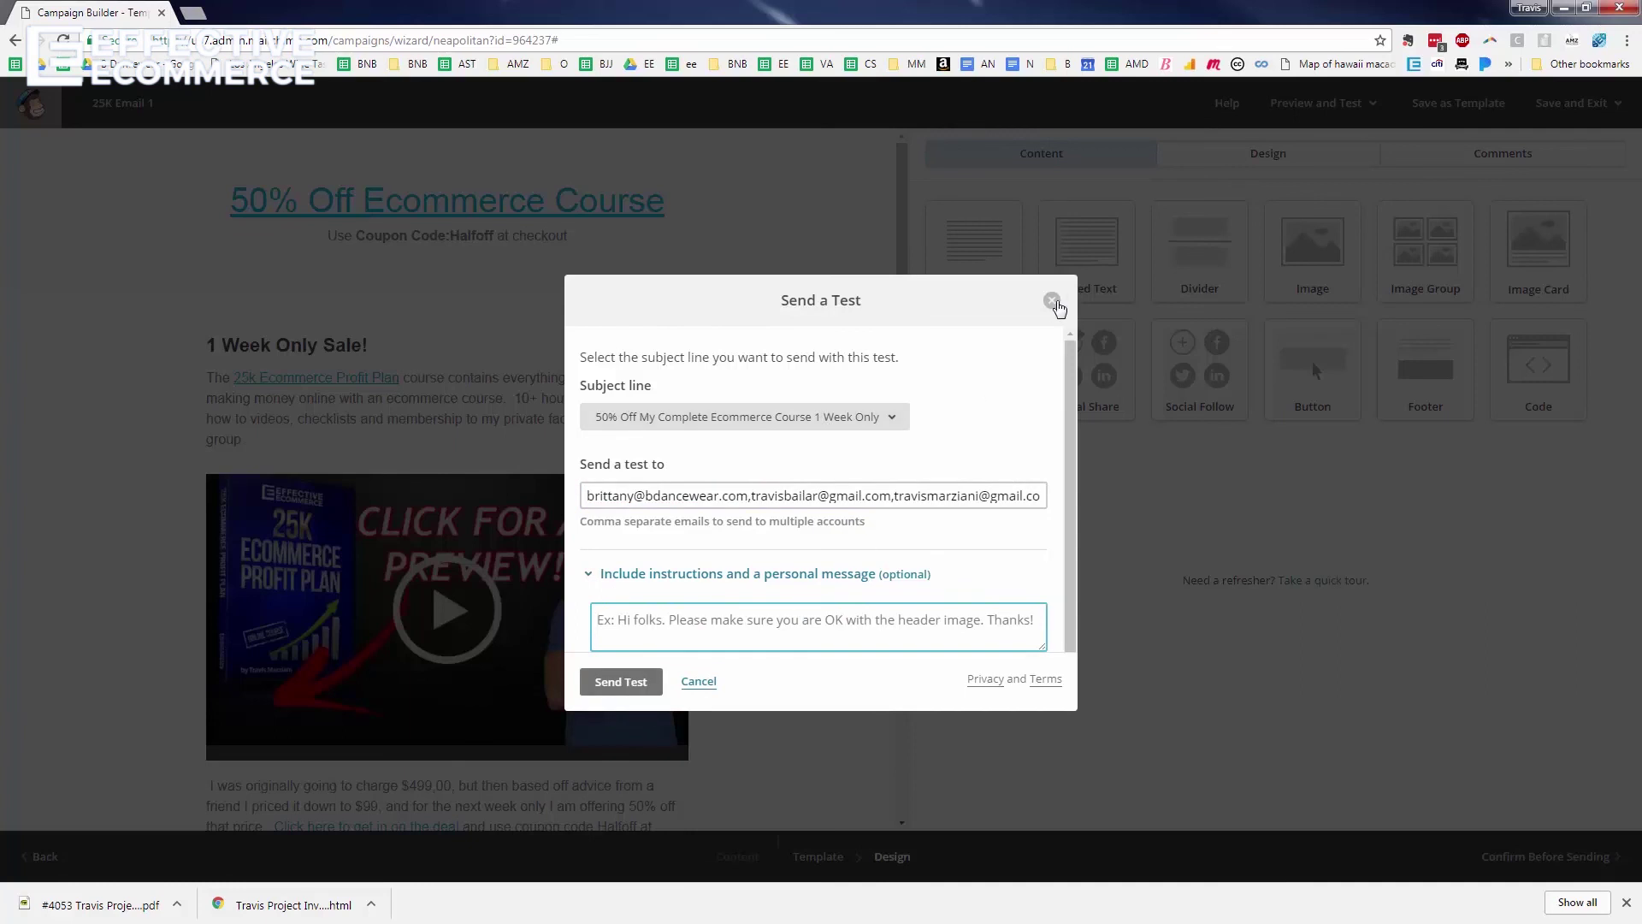
pyautogui.click(1052, 301)
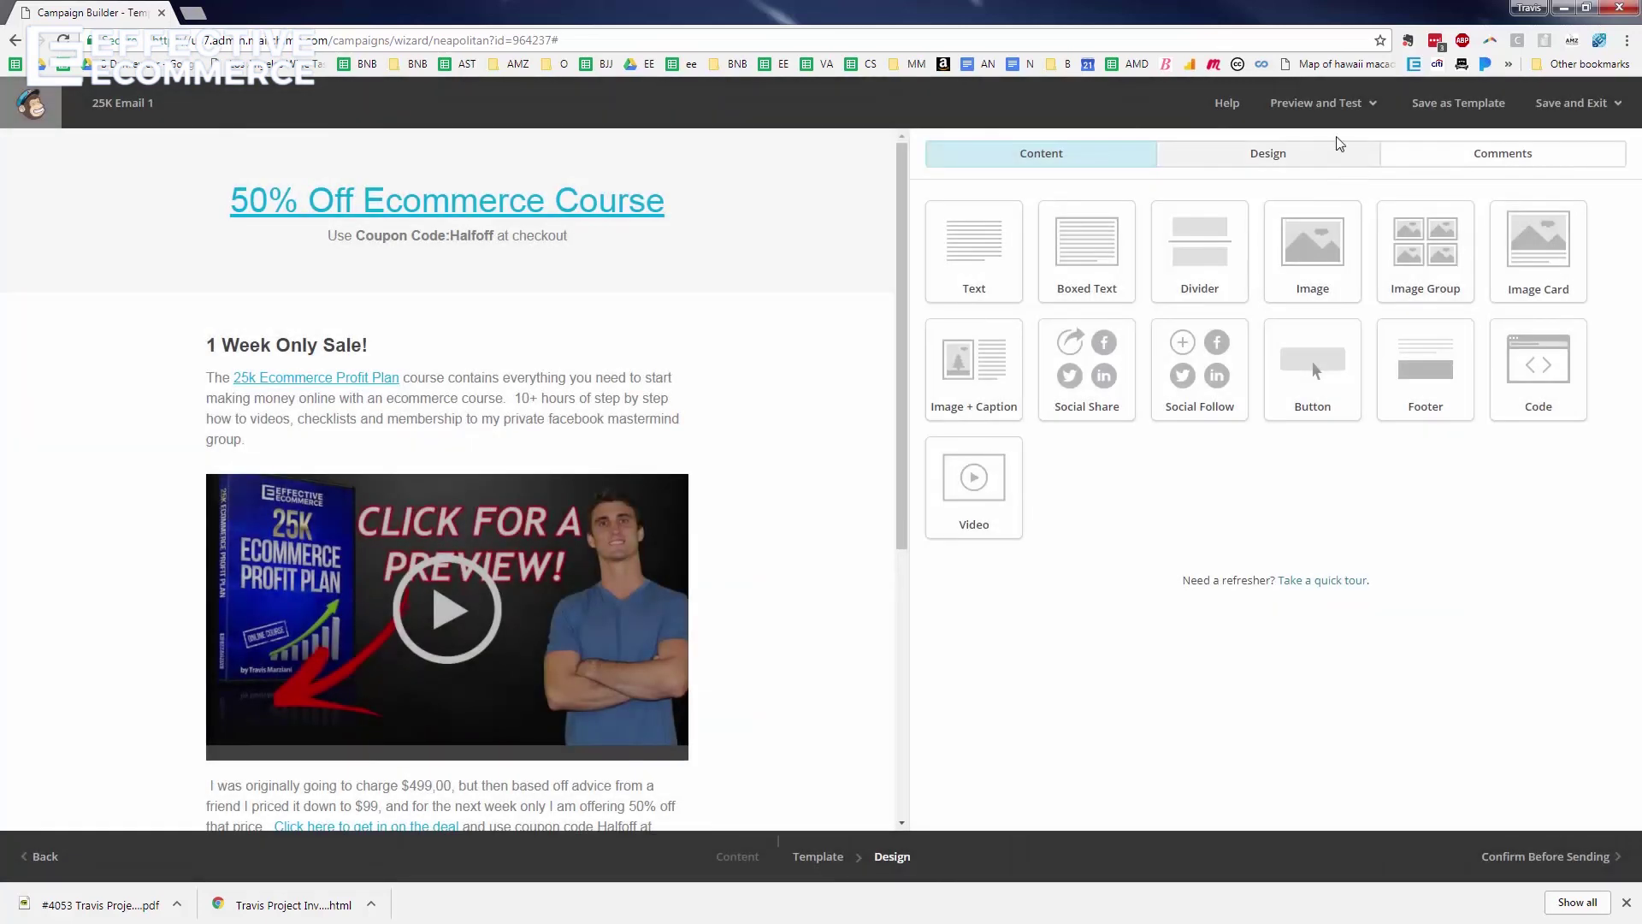
# - Proceed to confirmation and schedule 25K Email 1 for July 12 2017, letting MailChimp optimize the send time for maximum engagement
pyautogui.click(1528, 869)
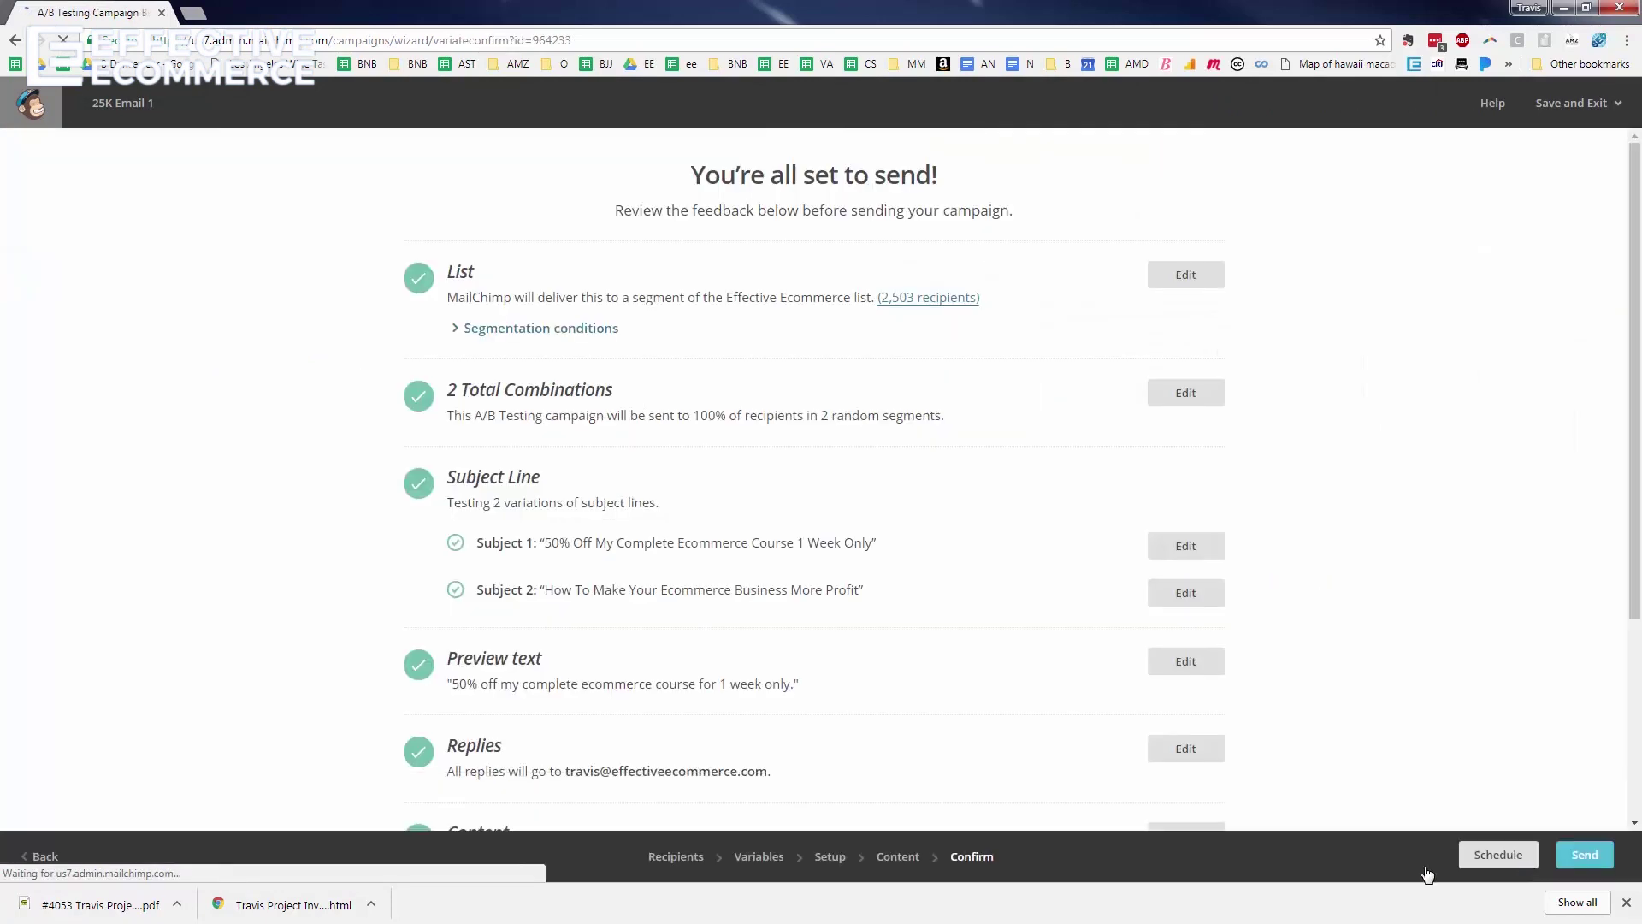
pyautogui.scroll(-4, 1026, 671)
pyautogui.click(1499, 855)
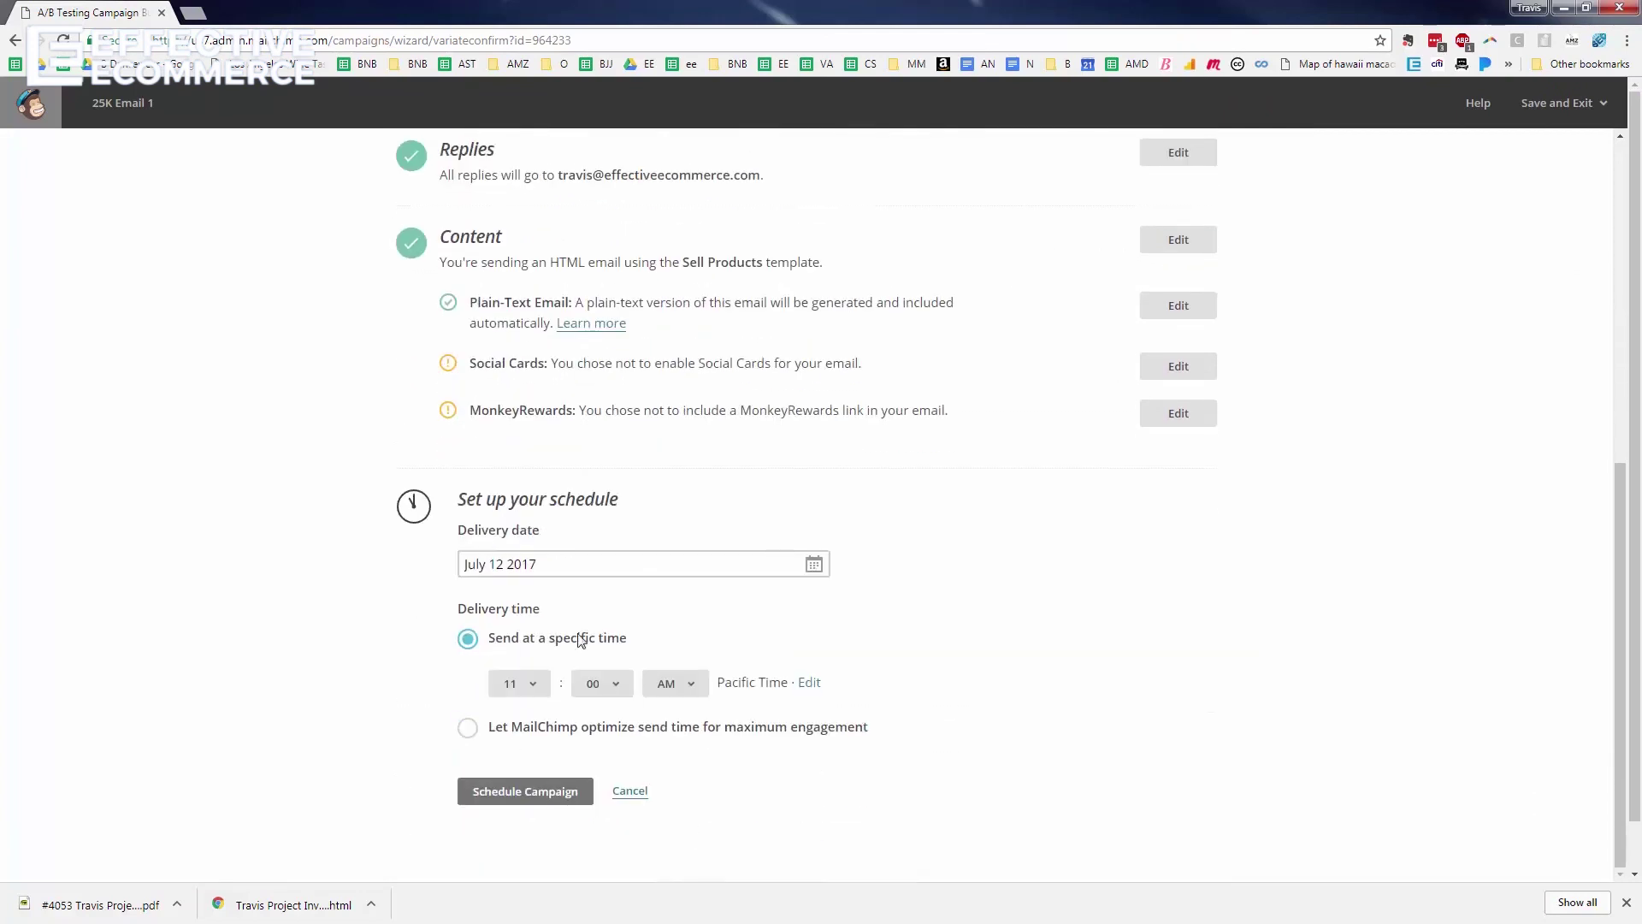
pyautogui.click(477, 738)
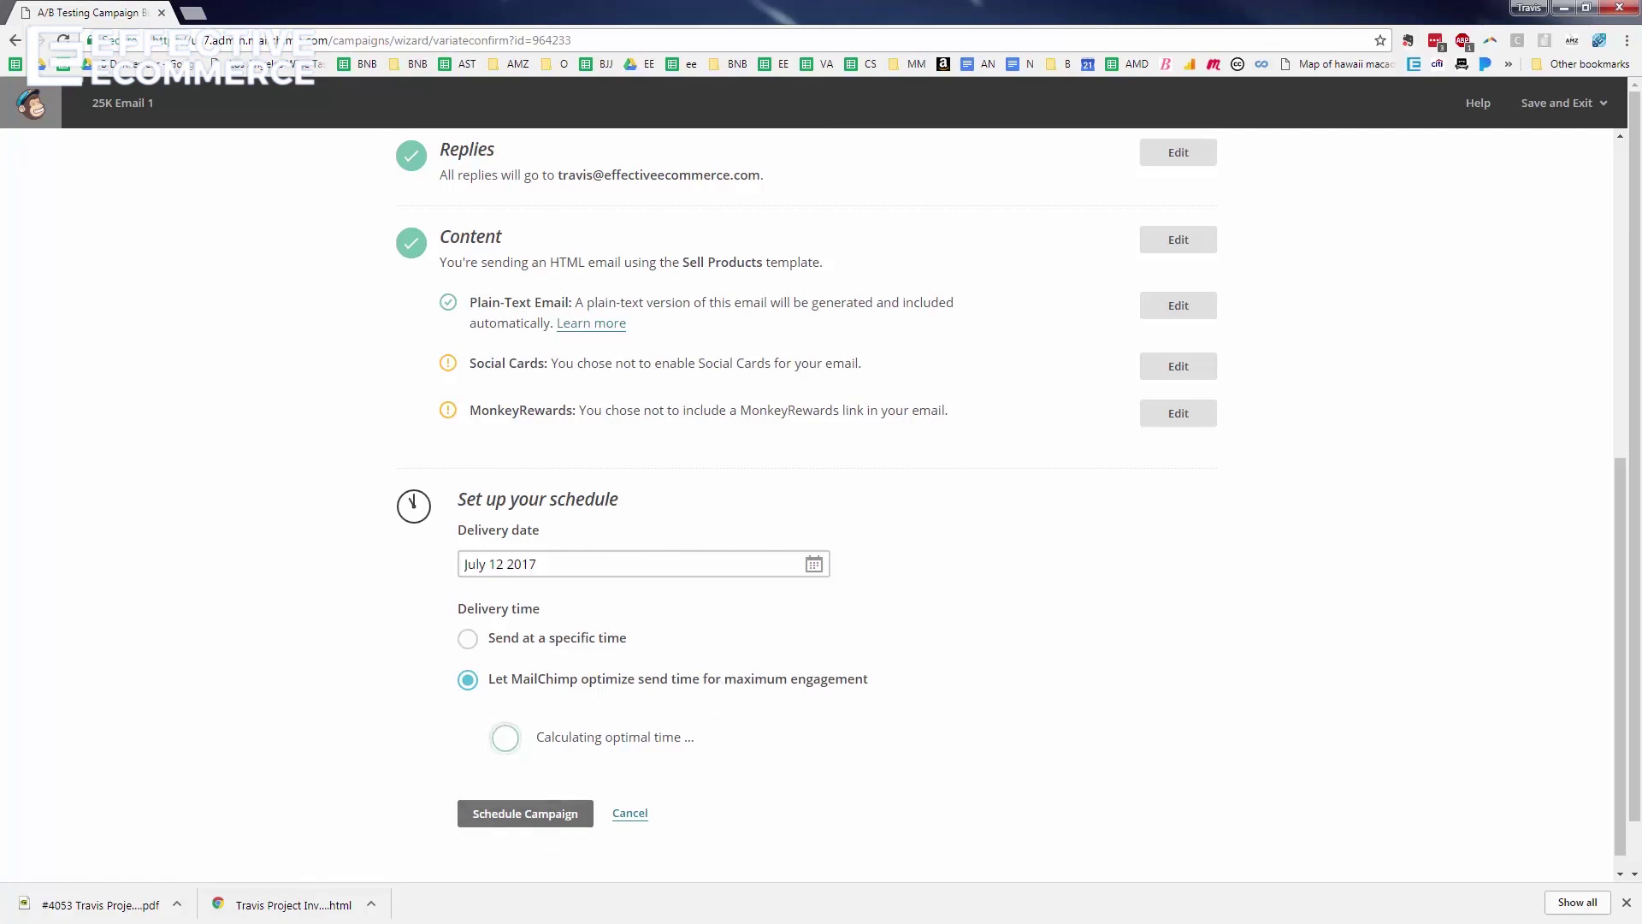
pyautogui.click(511, 800)
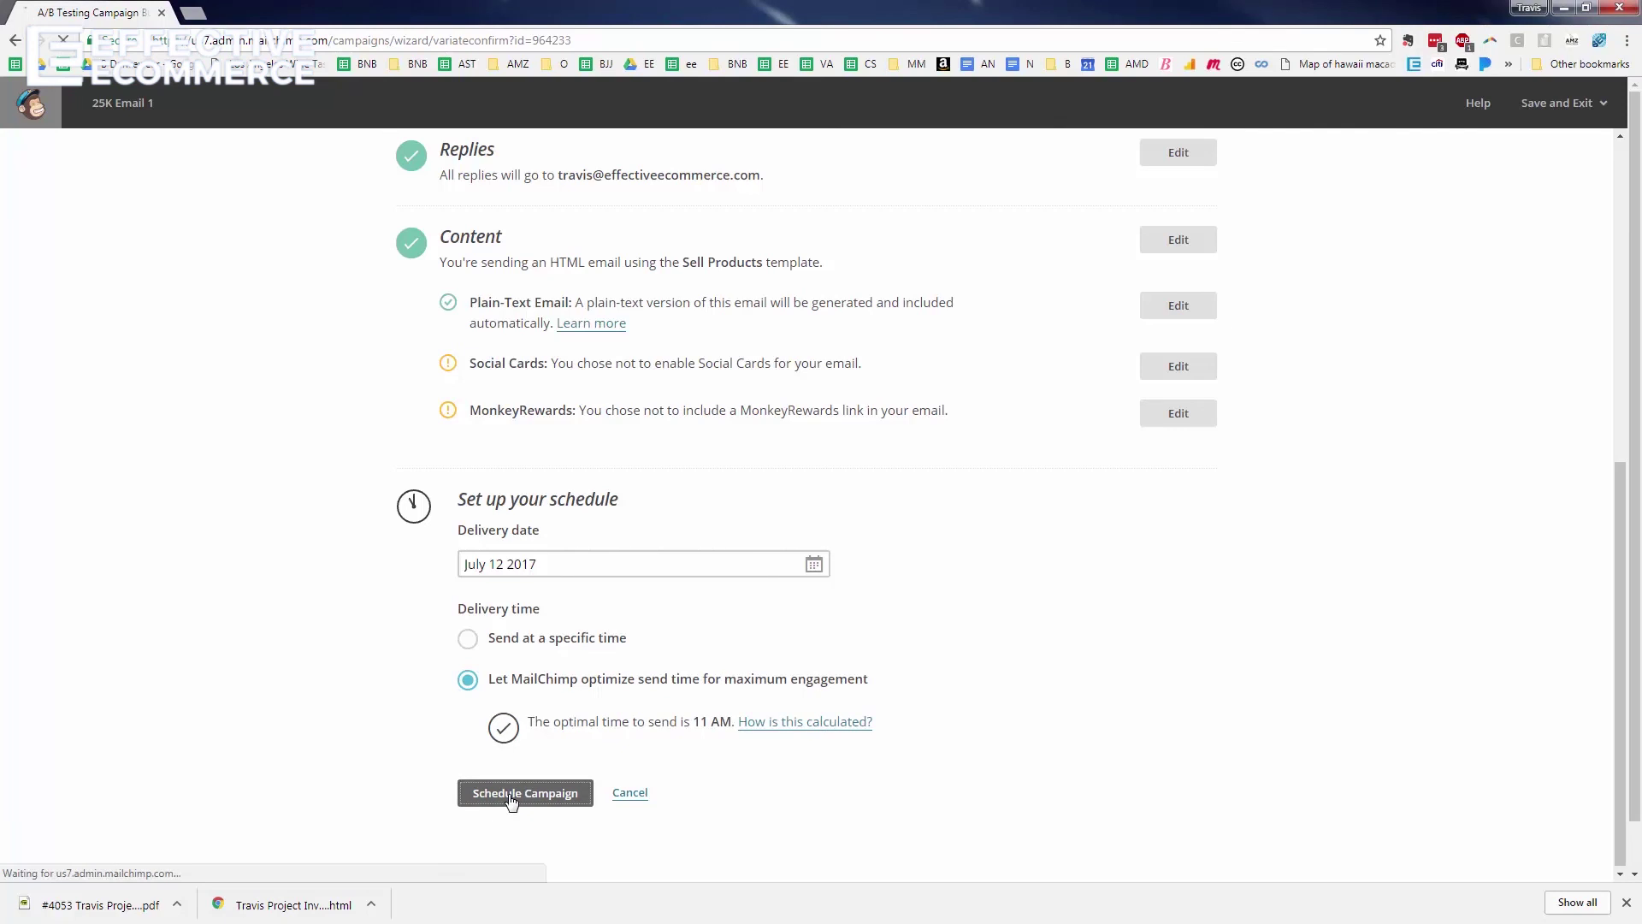